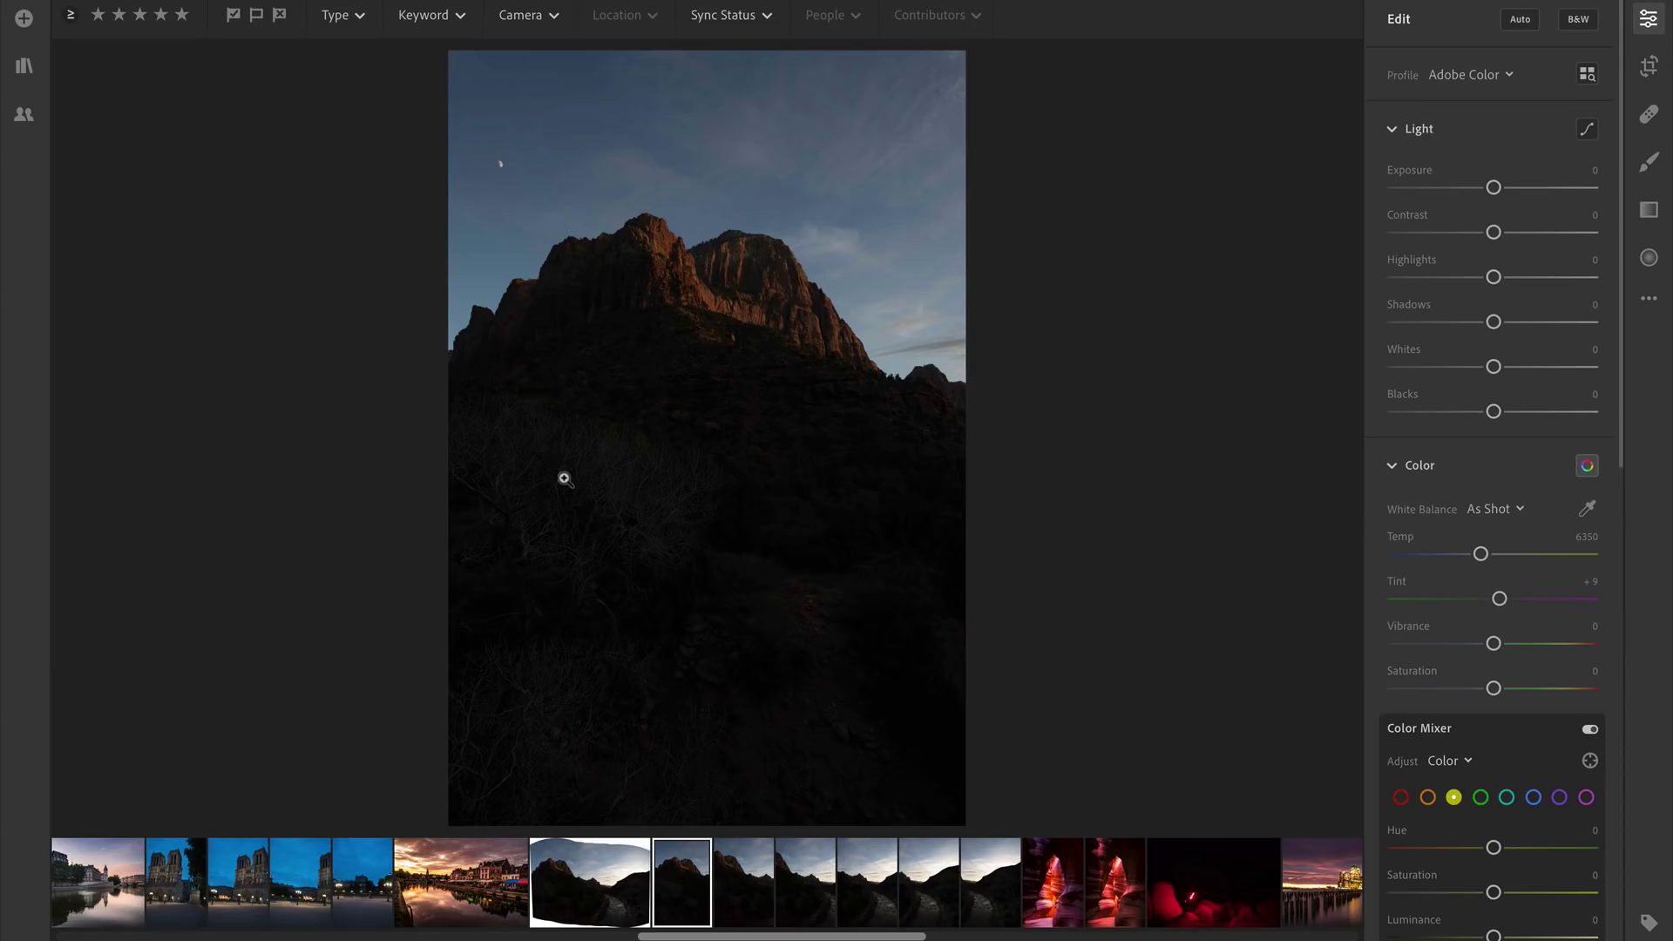
- Step through the canyon source photos and return to the first one in the sequence
{"action": "key", "text": "Right"}
{"action": "key", "text": "Right"}
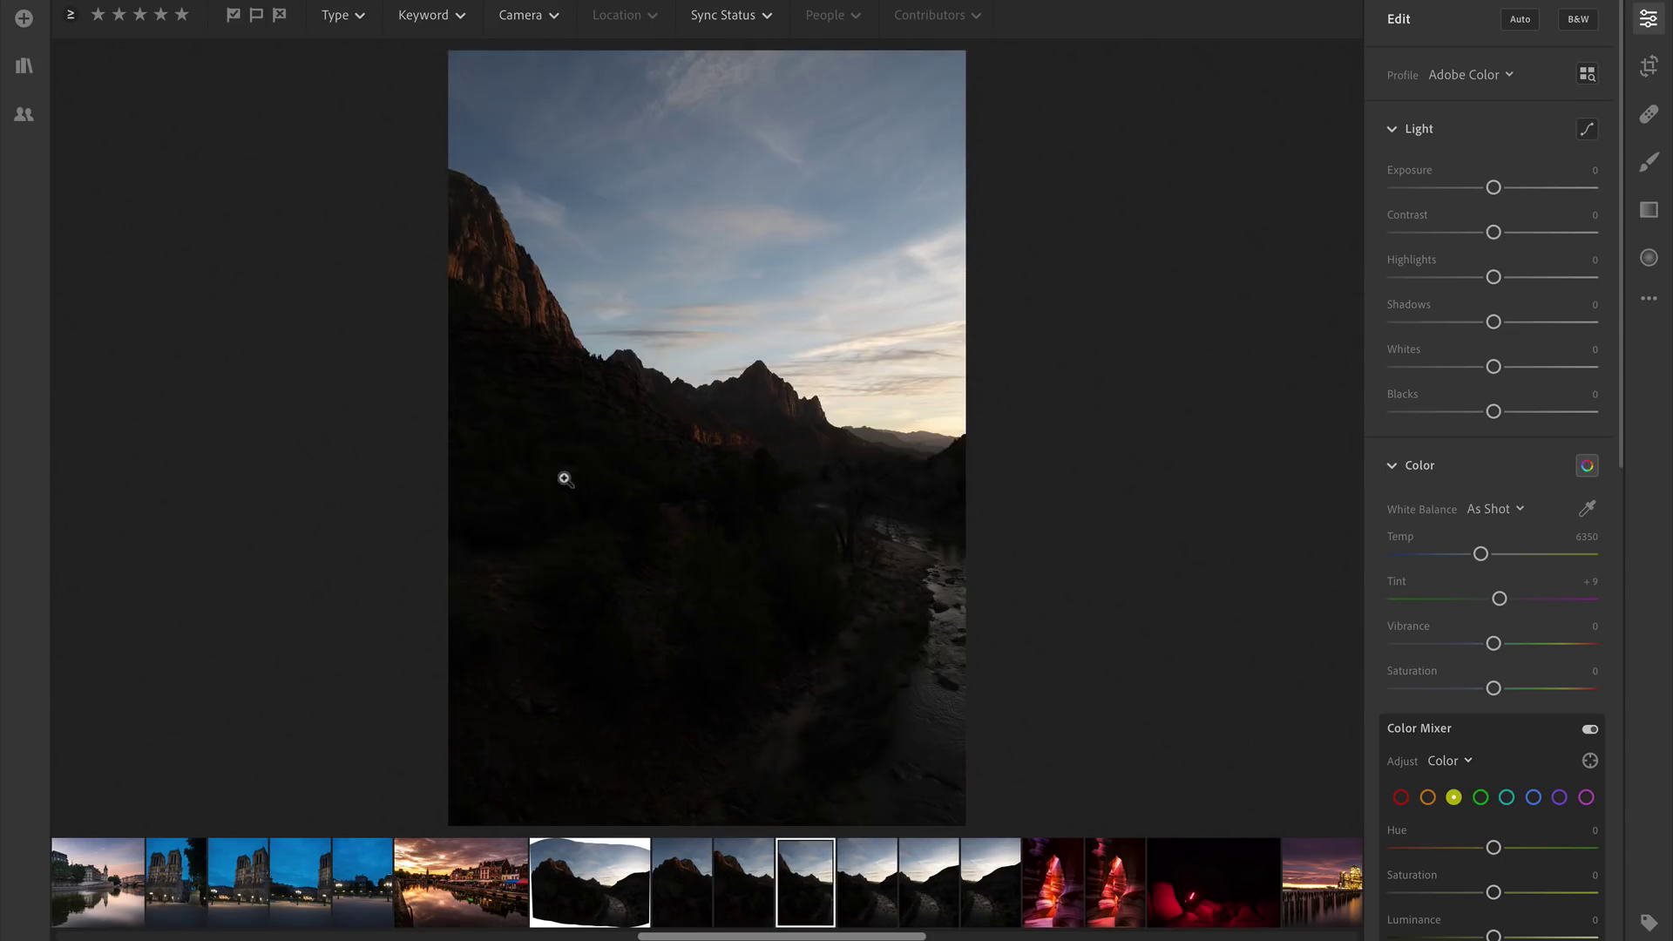
{"action": "key", "text": "Right"}
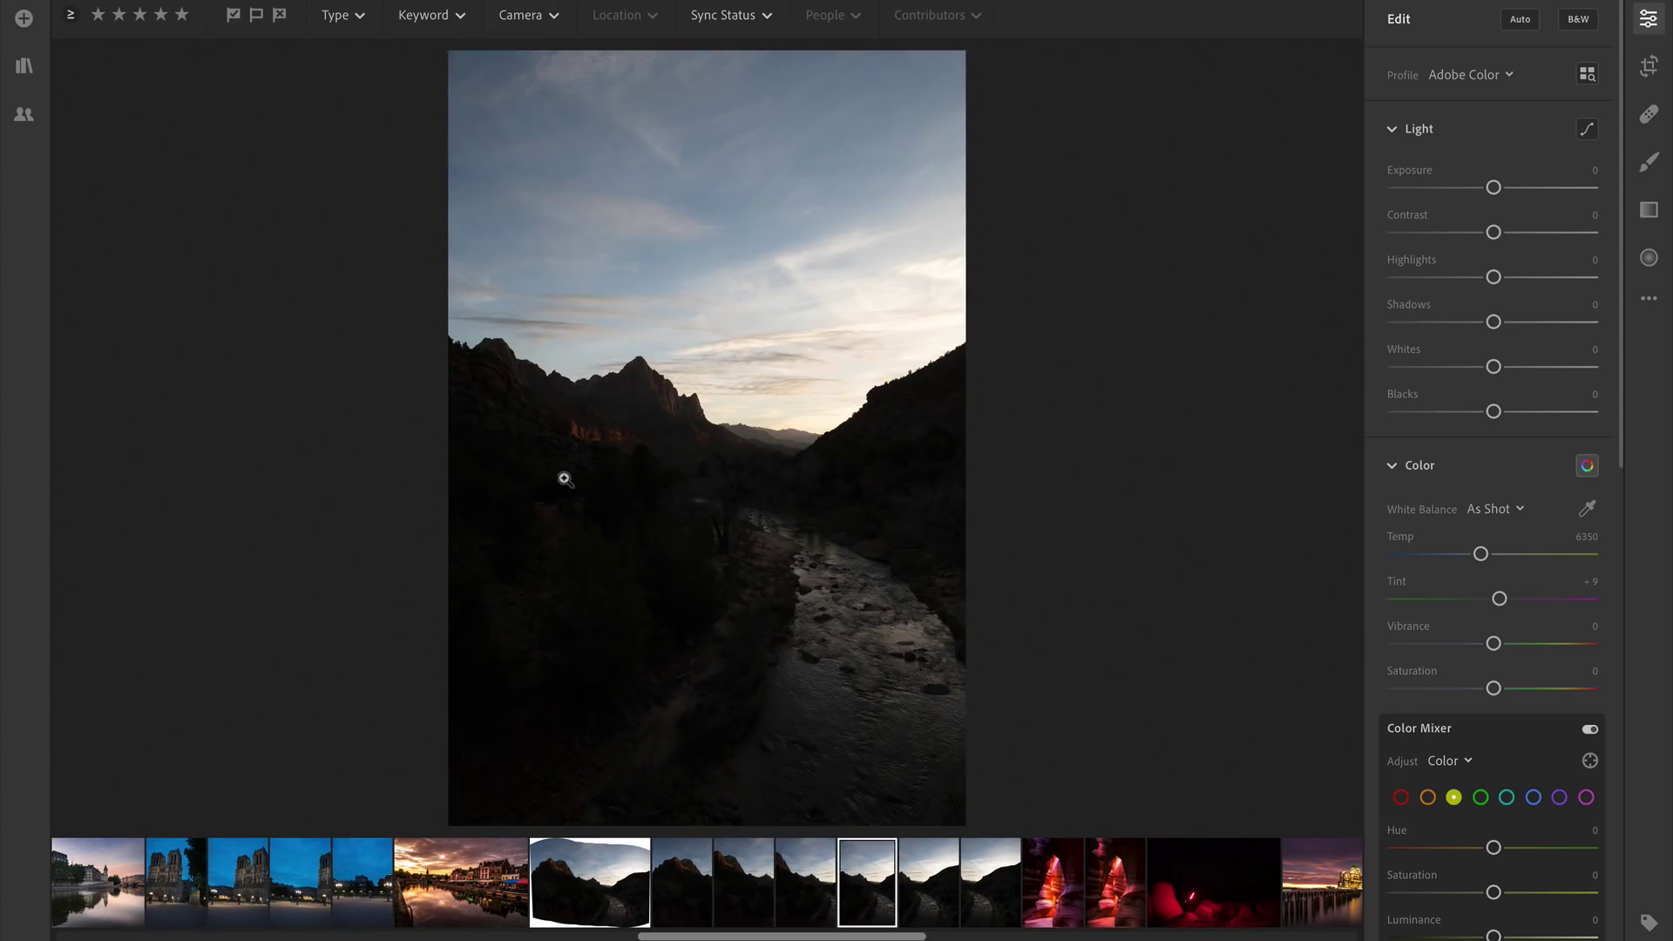
{"action": "key", "text": "Right"}
{"action": "key", "text": "Right"}
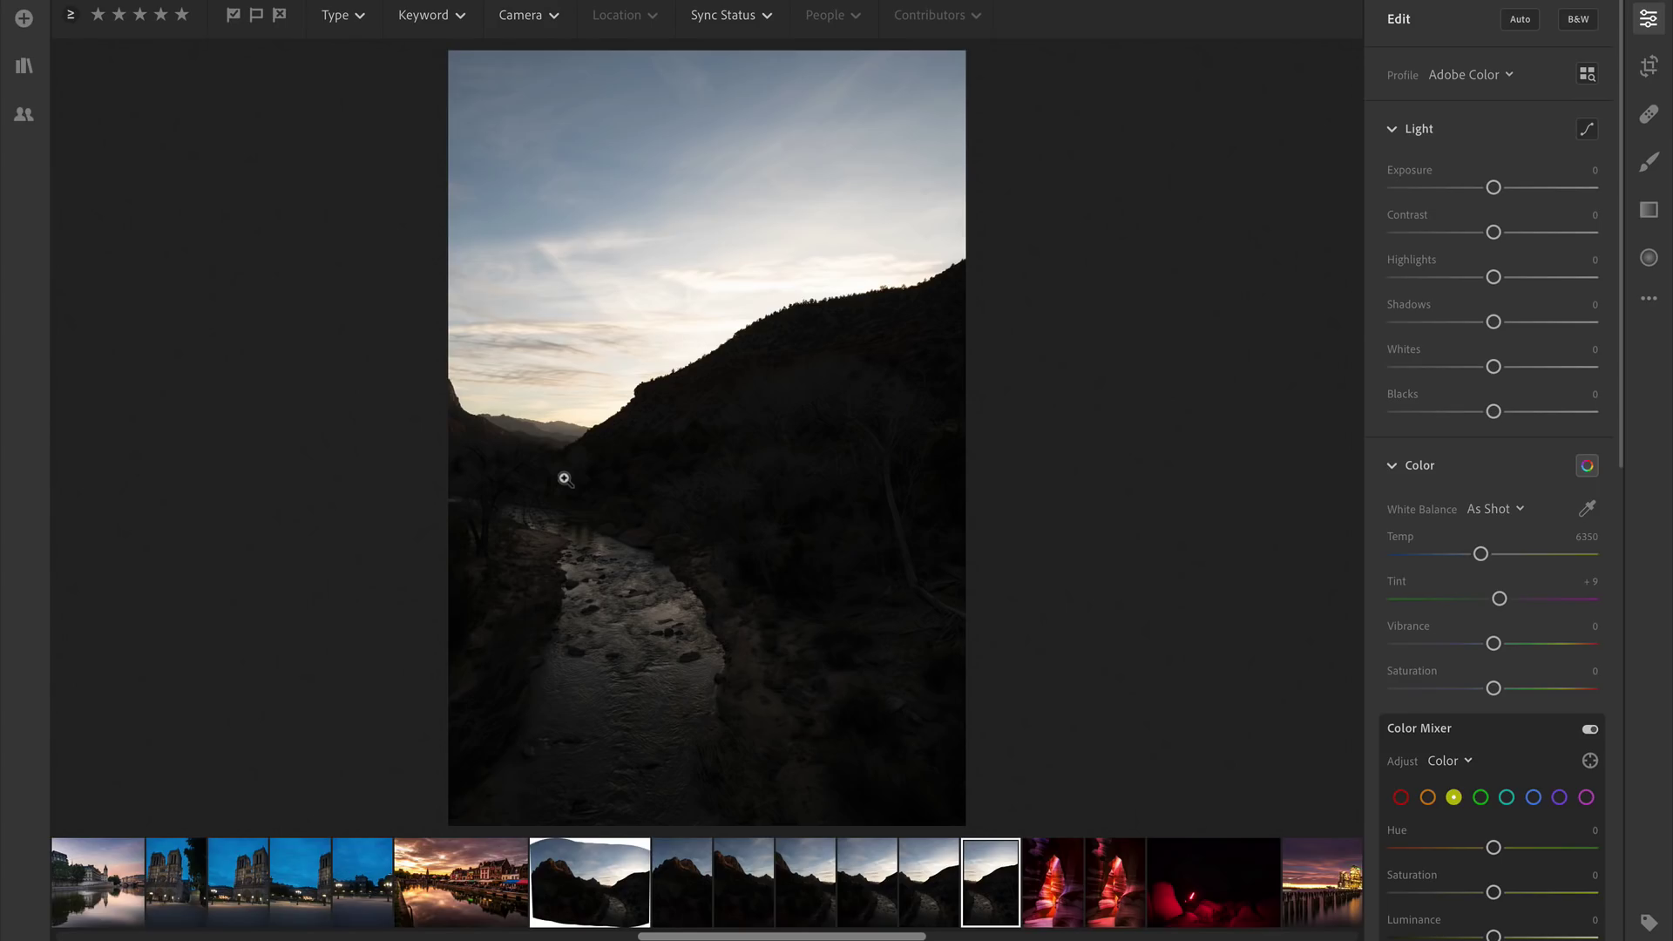
{"action": "key", "text": "Left"}
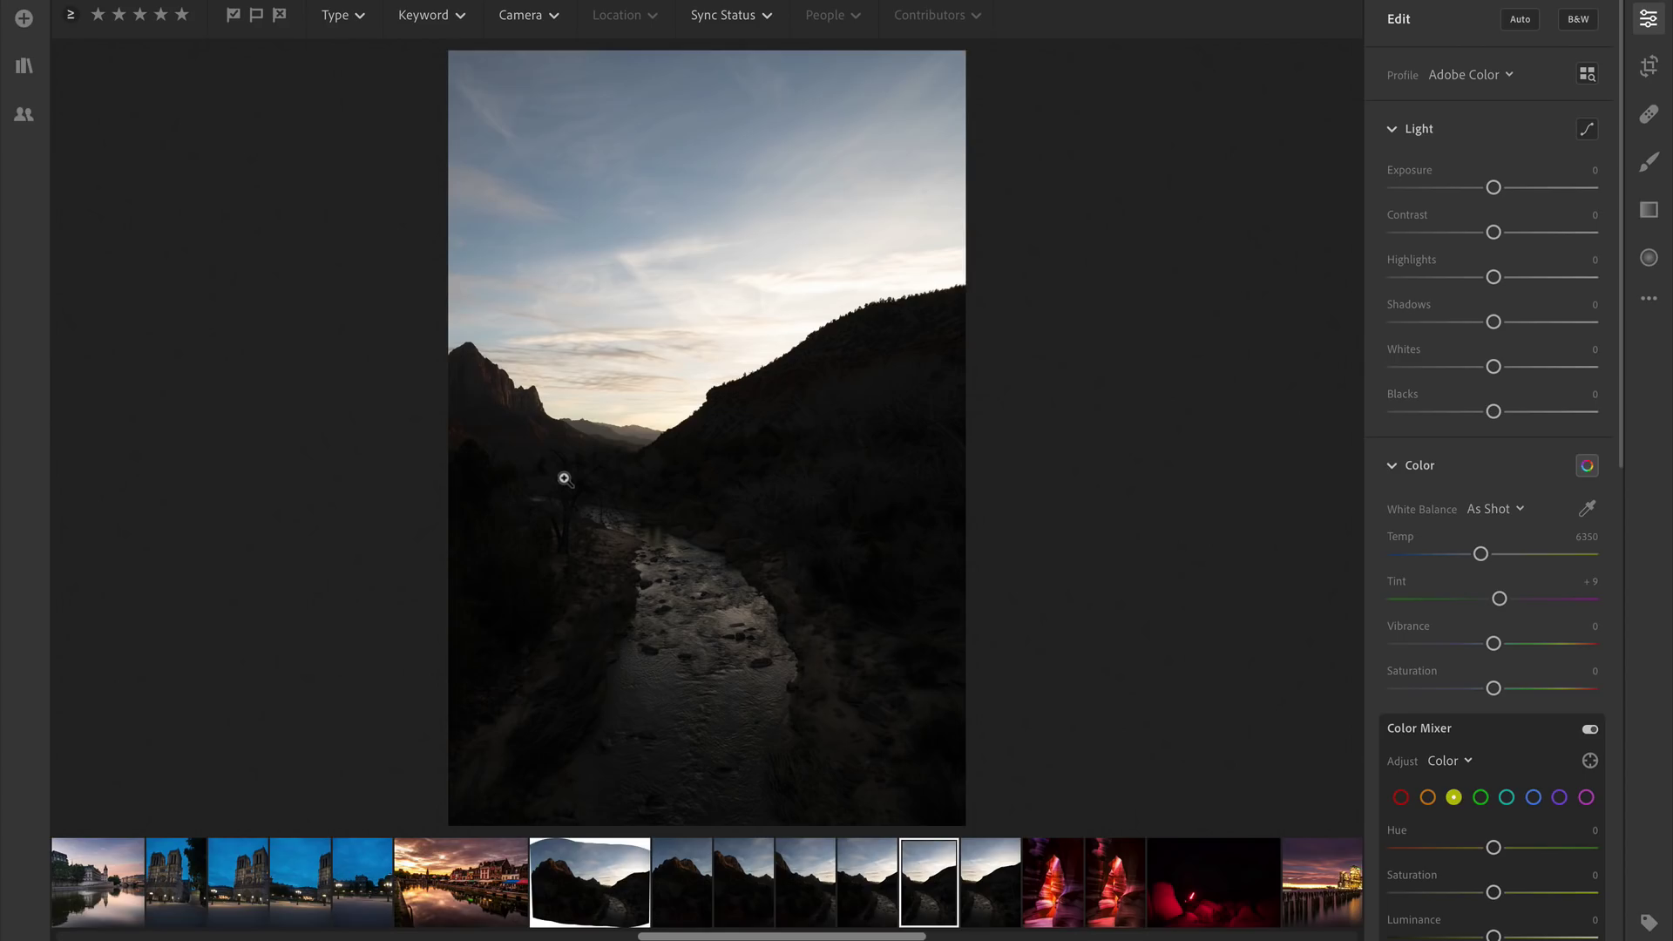
{"action": "key", "text": "Left"}
{"action": "key", "text": "Left"}
{"action": "key", "text": "Left"}
{"action": "key", "text": "Left"}
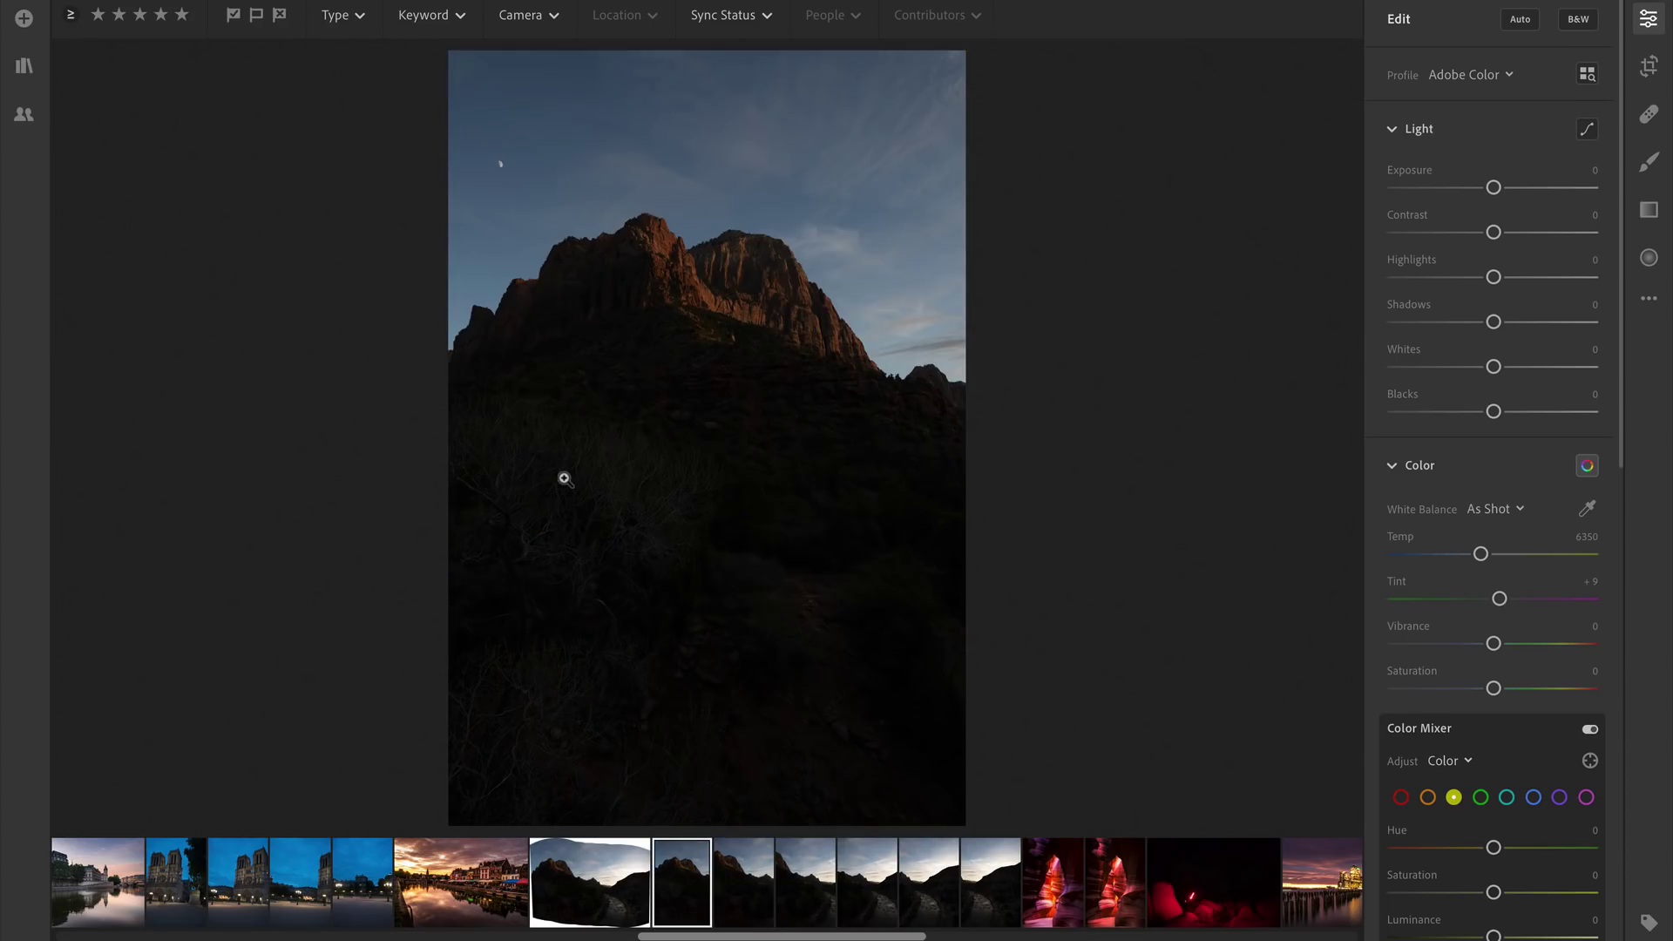
- Select the six canyon photos and start a Panorama Merge from Photo Merge
{"action": "key", "text": "shift+Right"}
{"action": "key", "text": "shift+Right"}
{"action": "key", "text": "shift+Right"}
{"action": "key", "text": "shift+Right"}
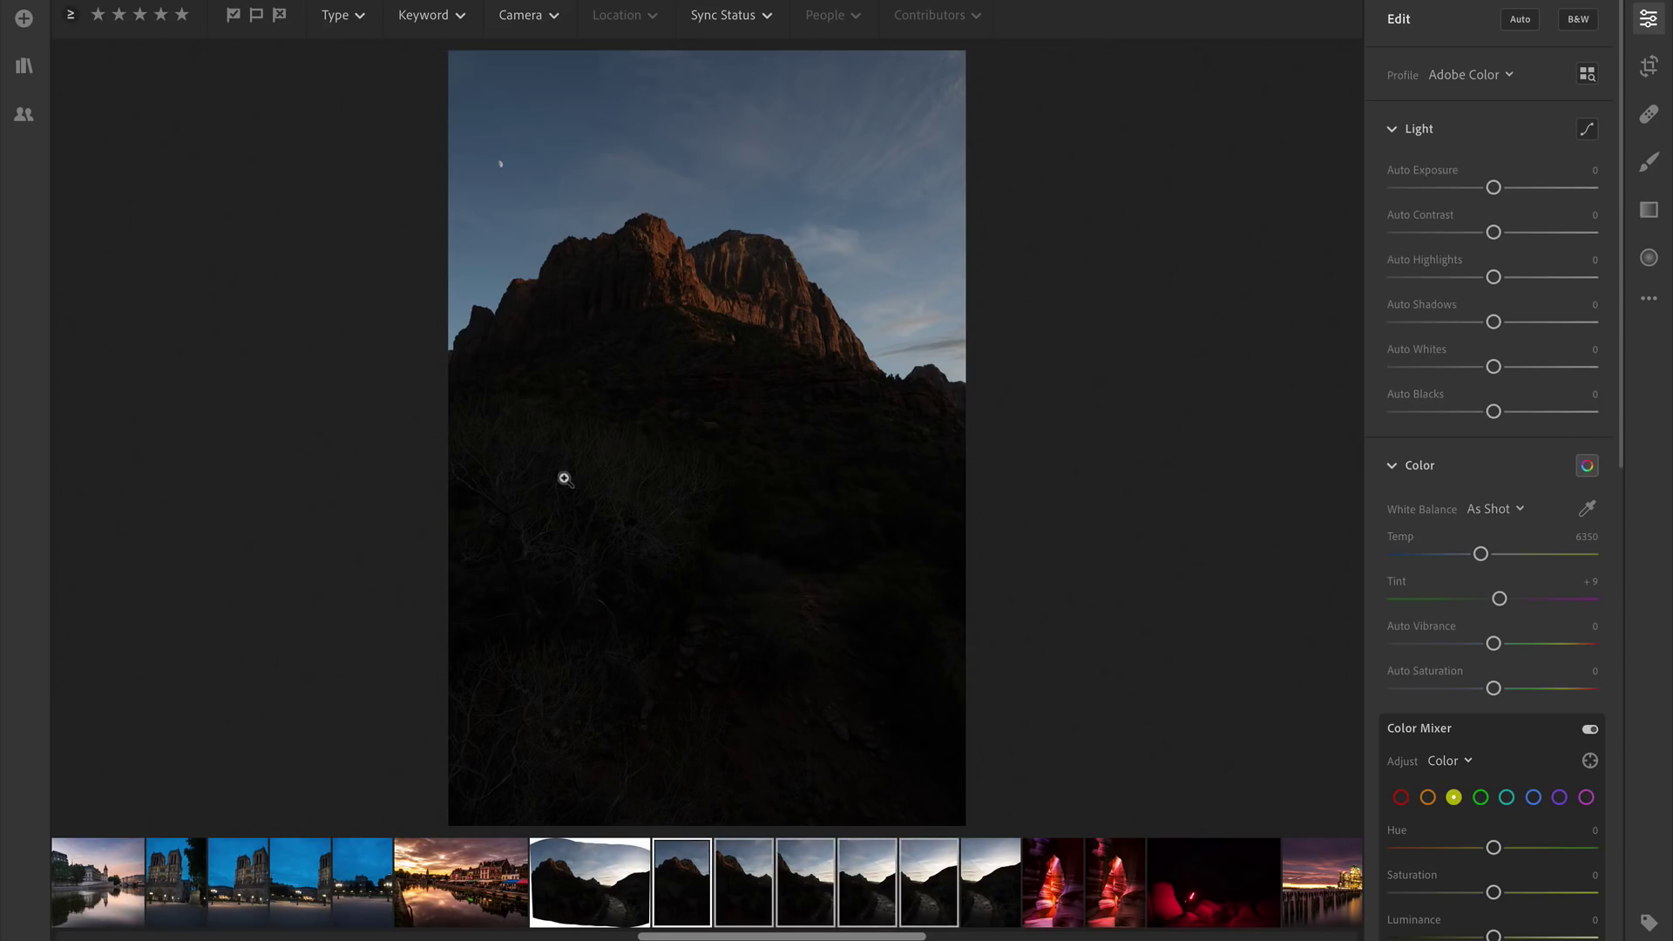
{"action": "key", "text": "shift+Right"}
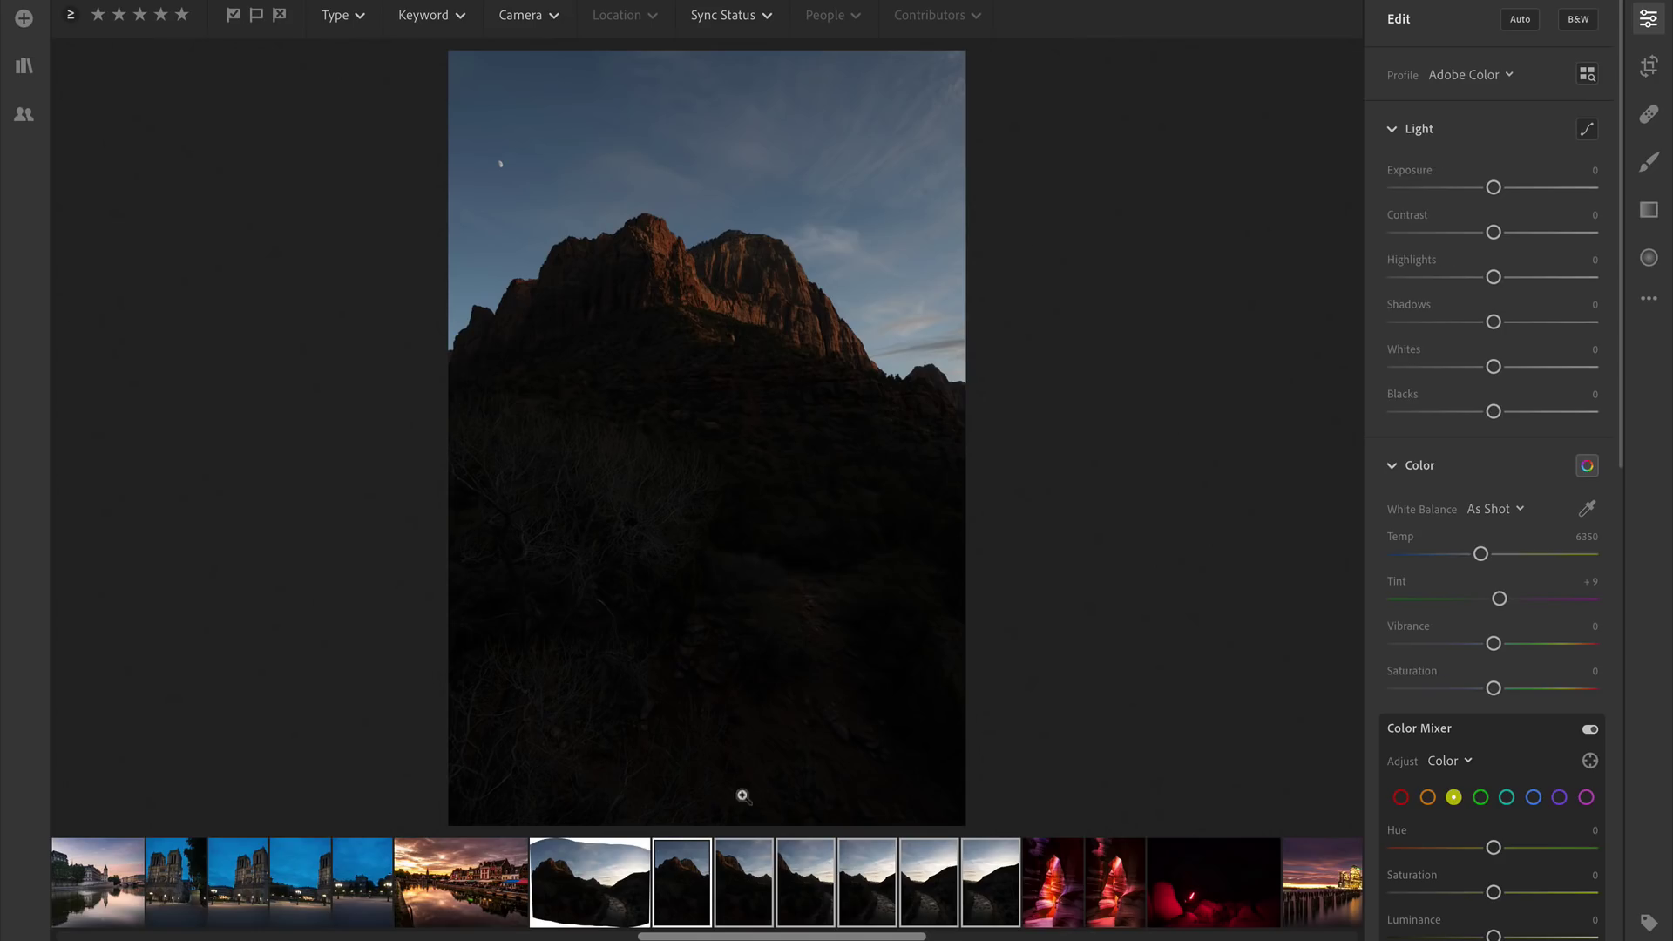
{"action": "right_click", "coordinate": [811, 874]}
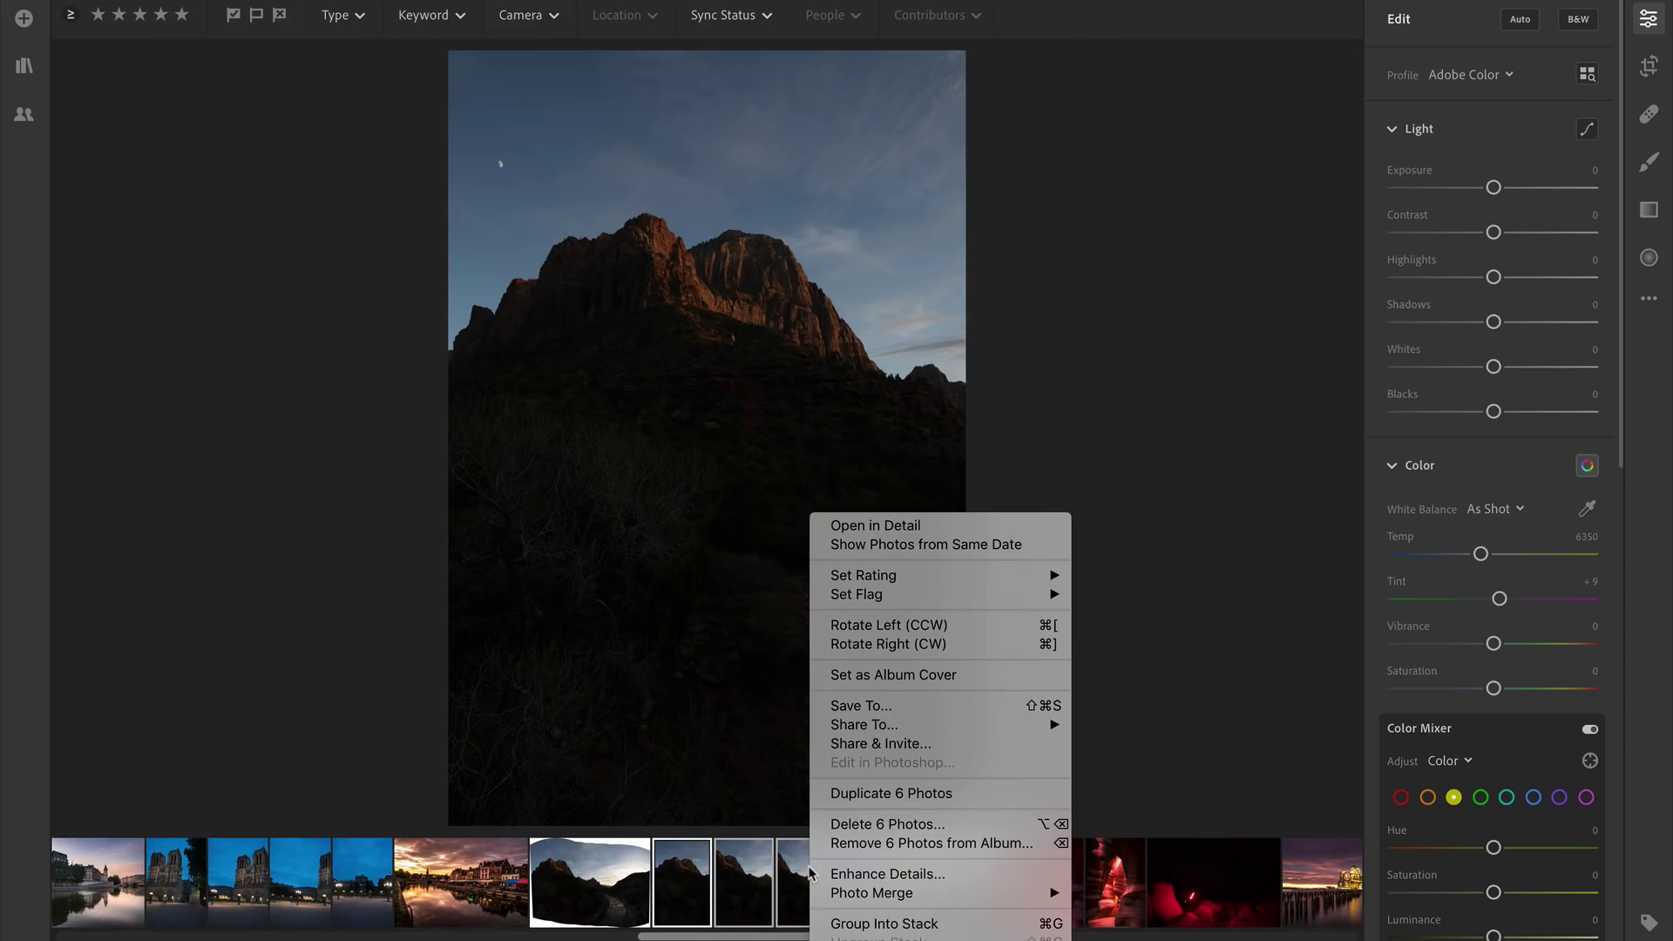
{"action": "mouse_move", "coordinate": [963, 896]}
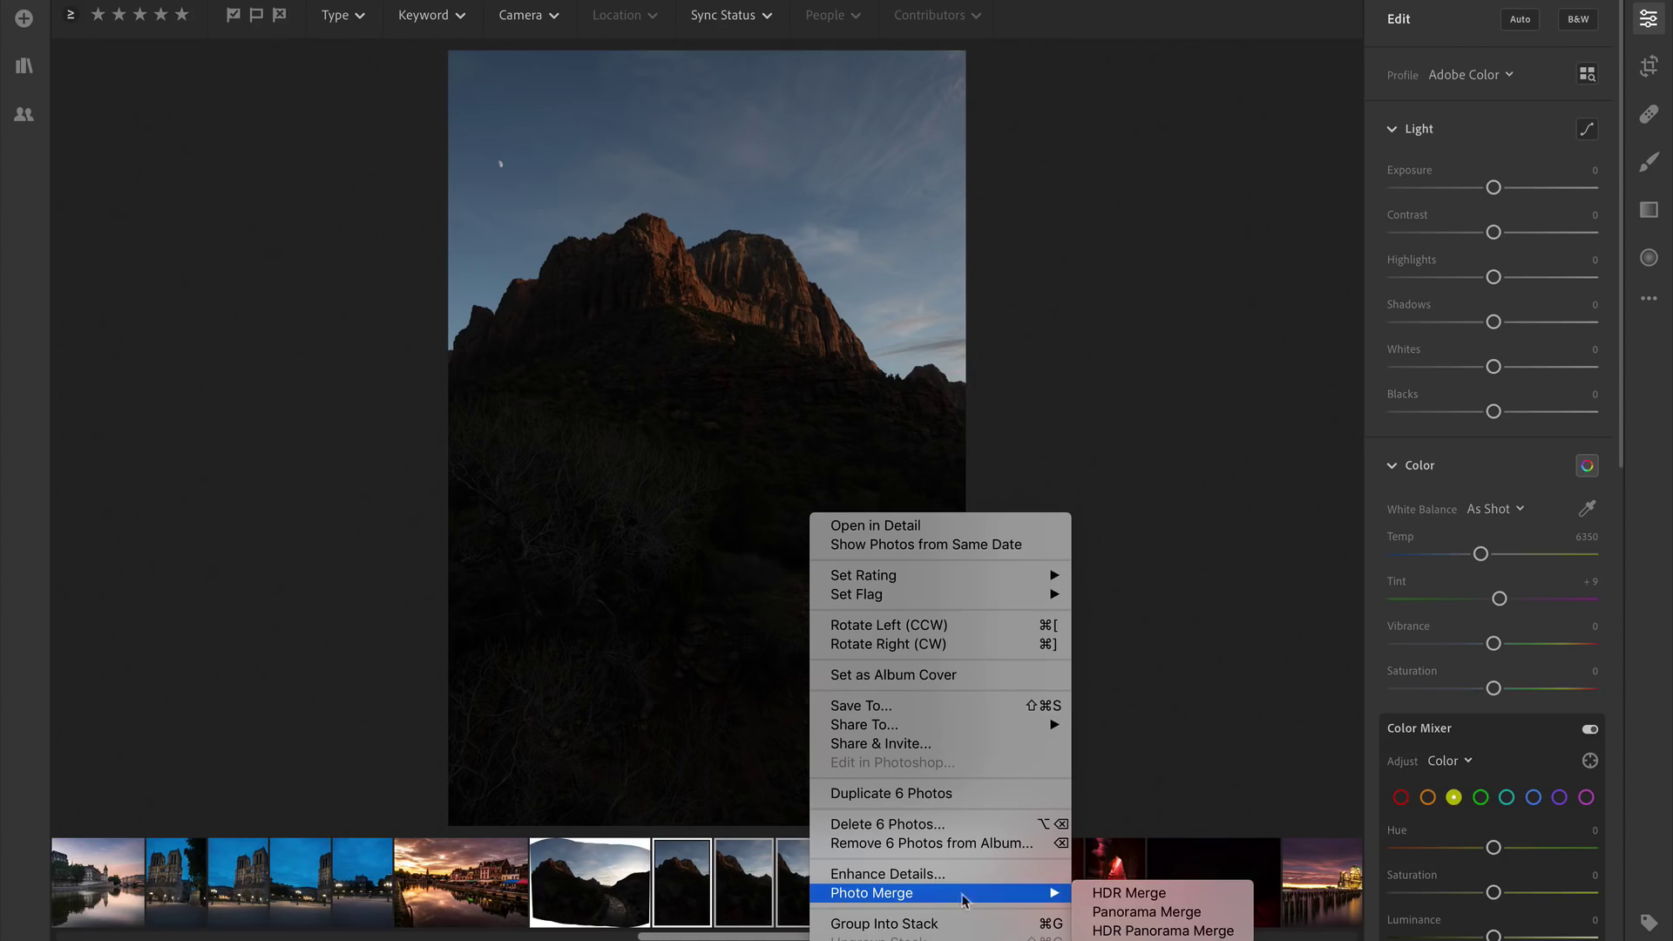
{"action": "left_click", "coordinate": [1214, 911]}
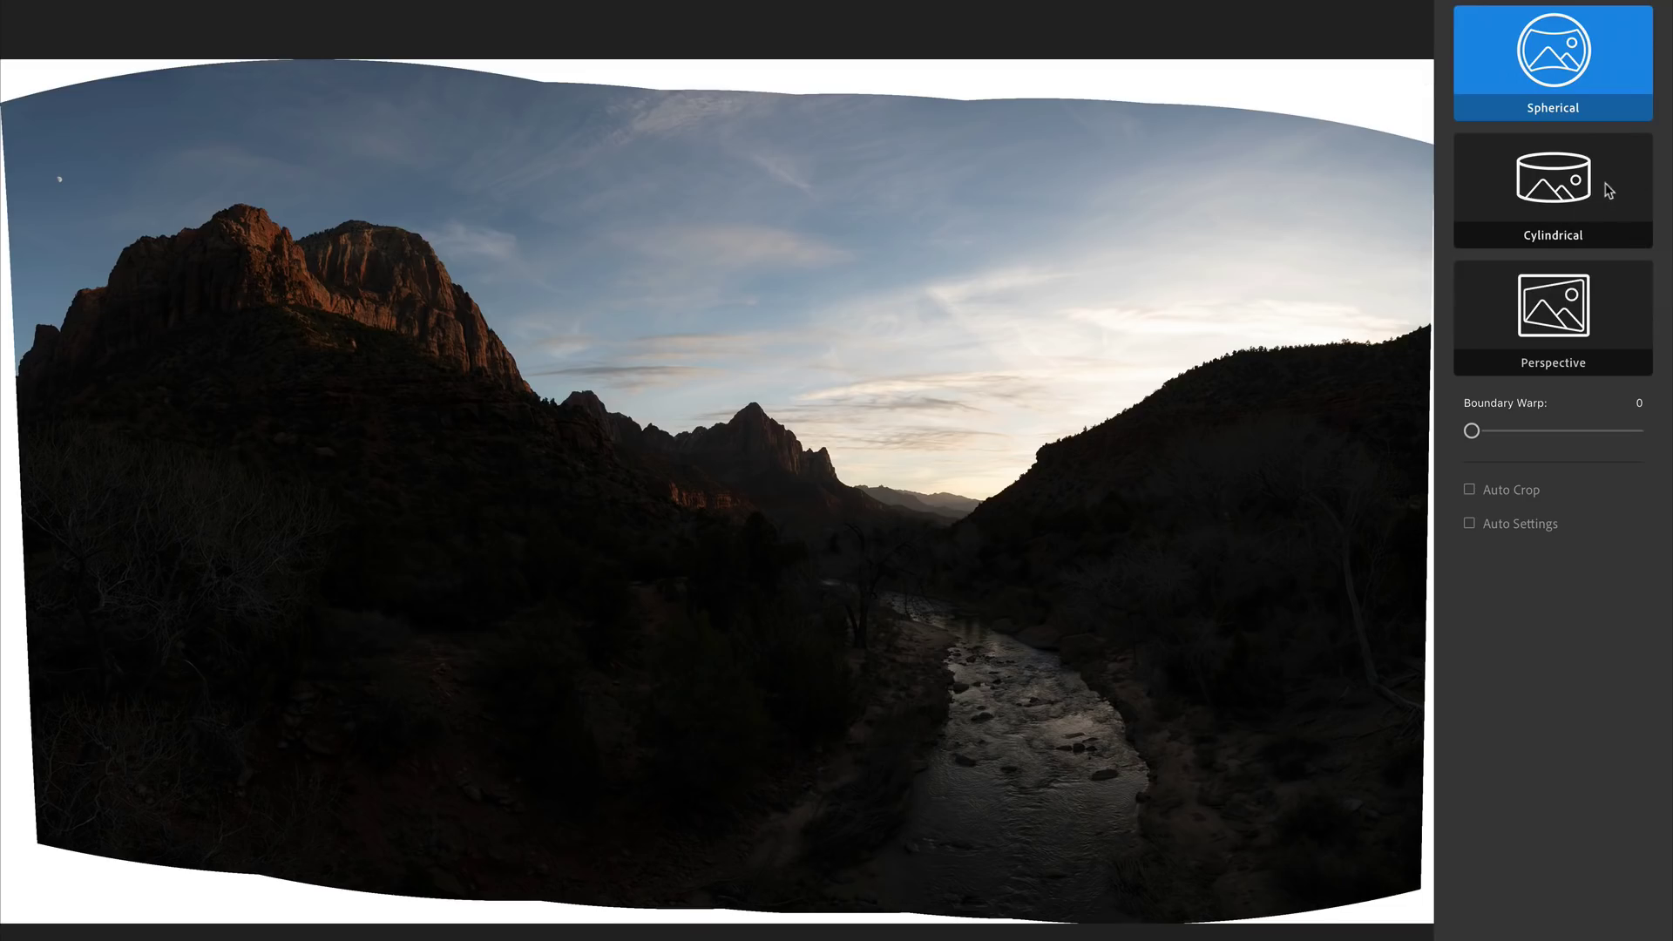
- Compare the Perspective and Cylindrical projections, then settle on Spherical
{"action": "left_click", "coordinate": [1568, 340]}
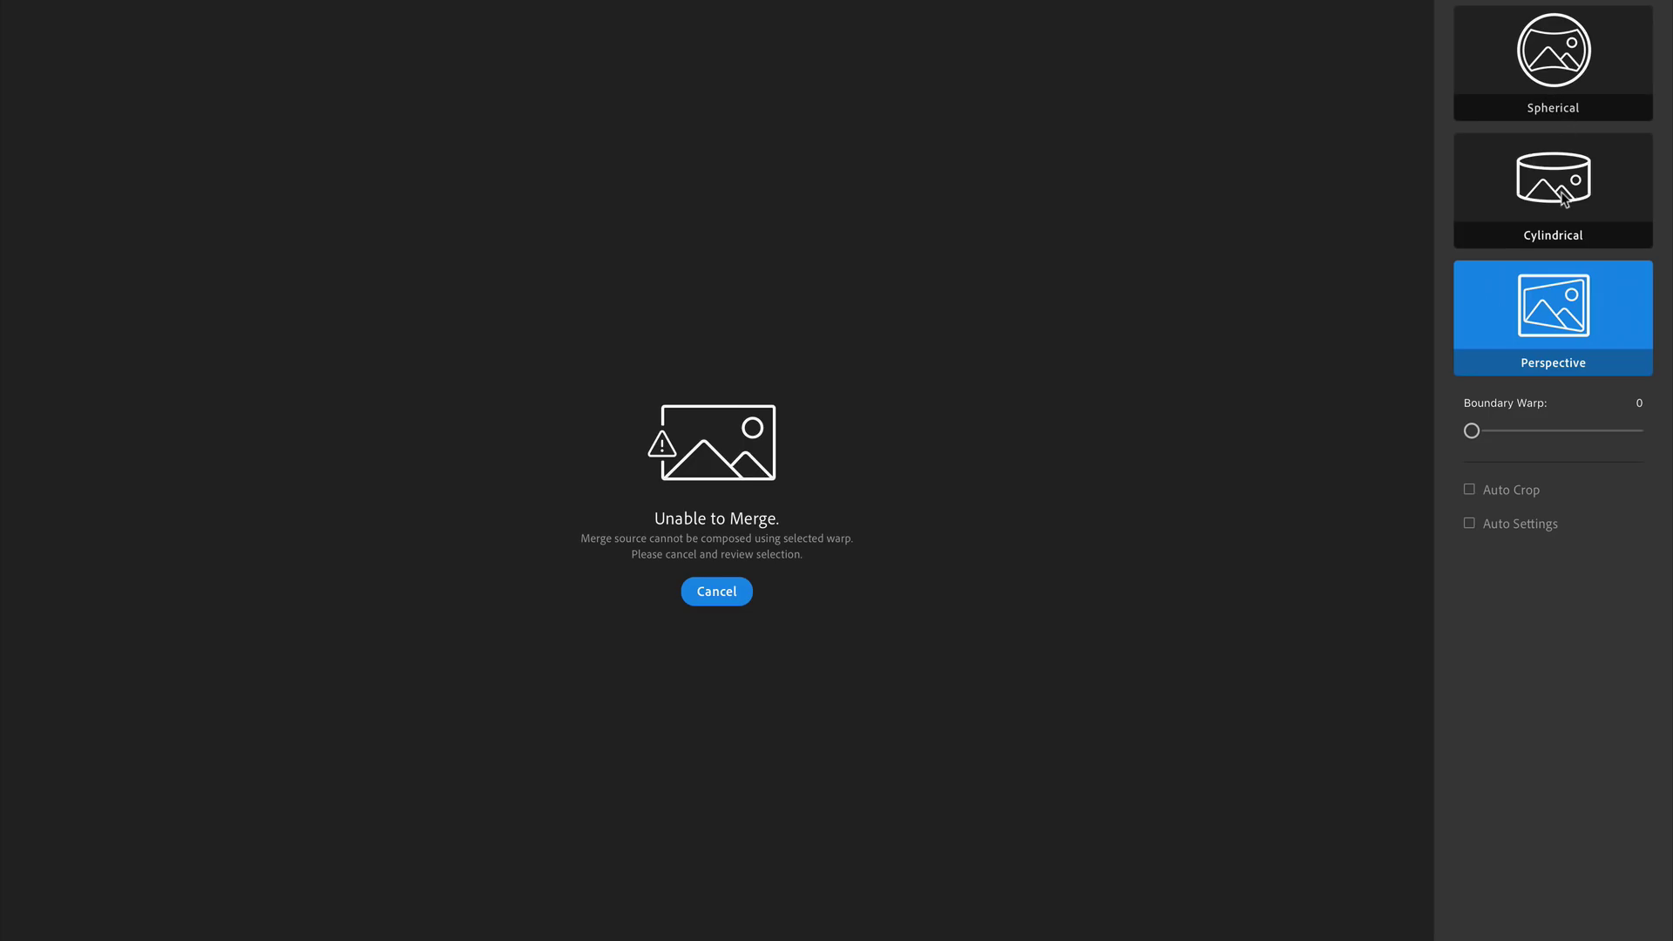
{"action": "left_click", "coordinate": [1565, 43]}
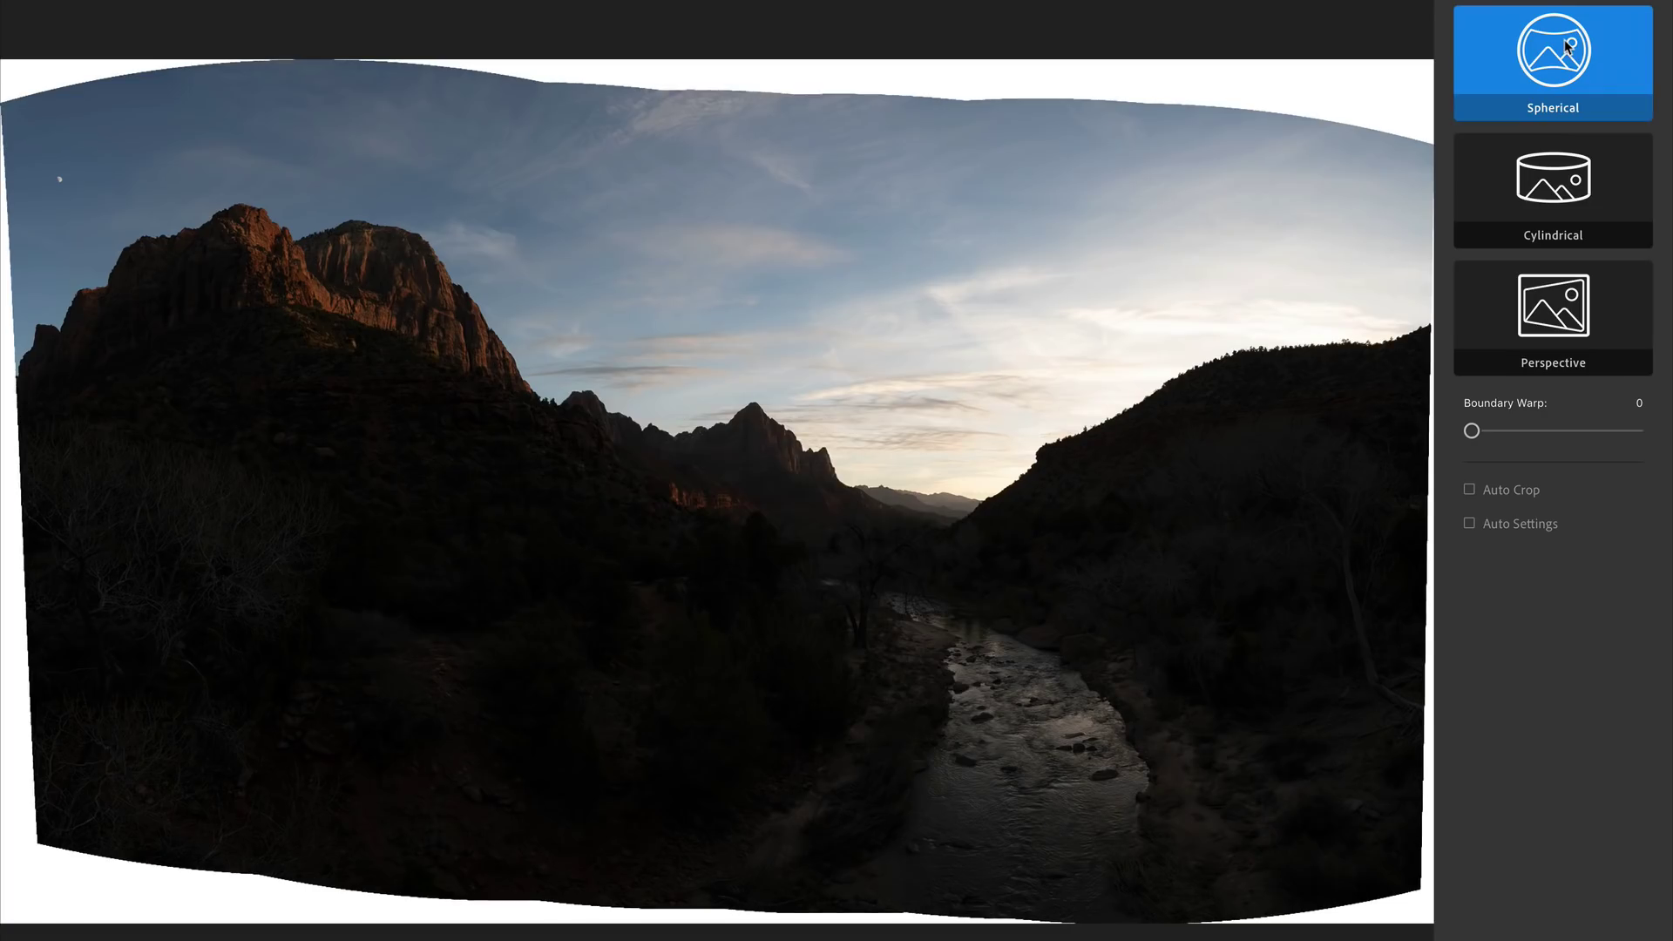
{"action": "left_click", "coordinate": [1566, 196]}
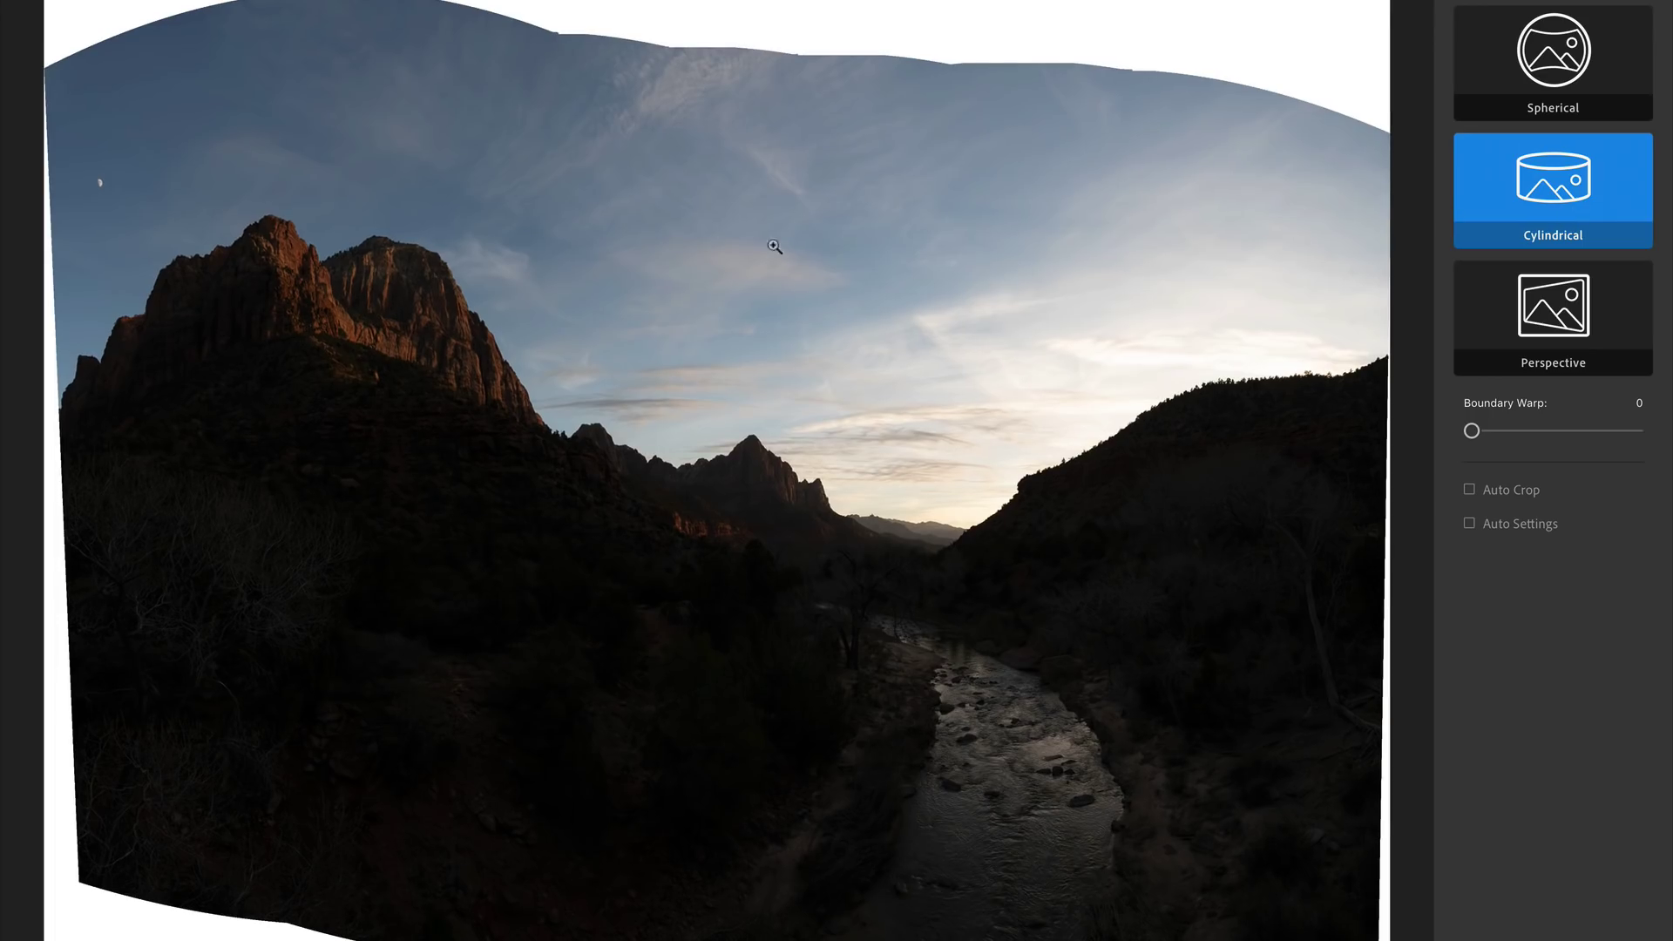
{"action": "left_click", "coordinate": [1575, 75]}
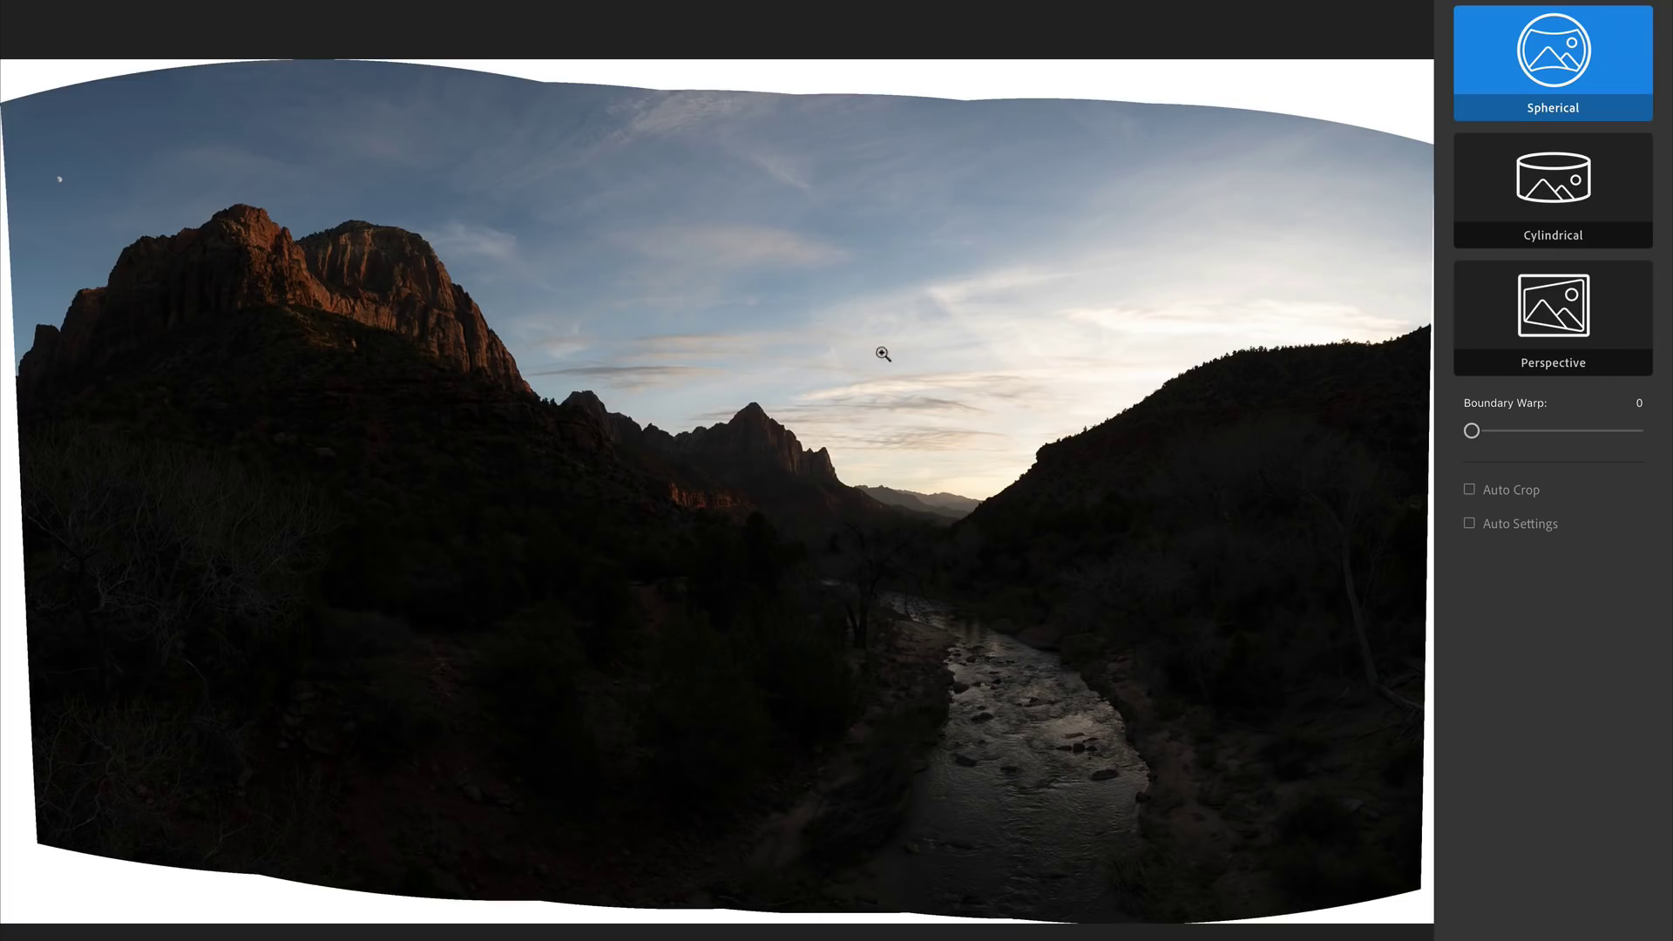
- Try stretching Boundary Warp, return it to 0, and zoom in and out to inspect the panorama
{"action": "left_click", "coordinate": [1474, 432]}
{"action": "left_click_drag", "start_coordinate": [1493, 439], "coordinate": [1670, 436]}
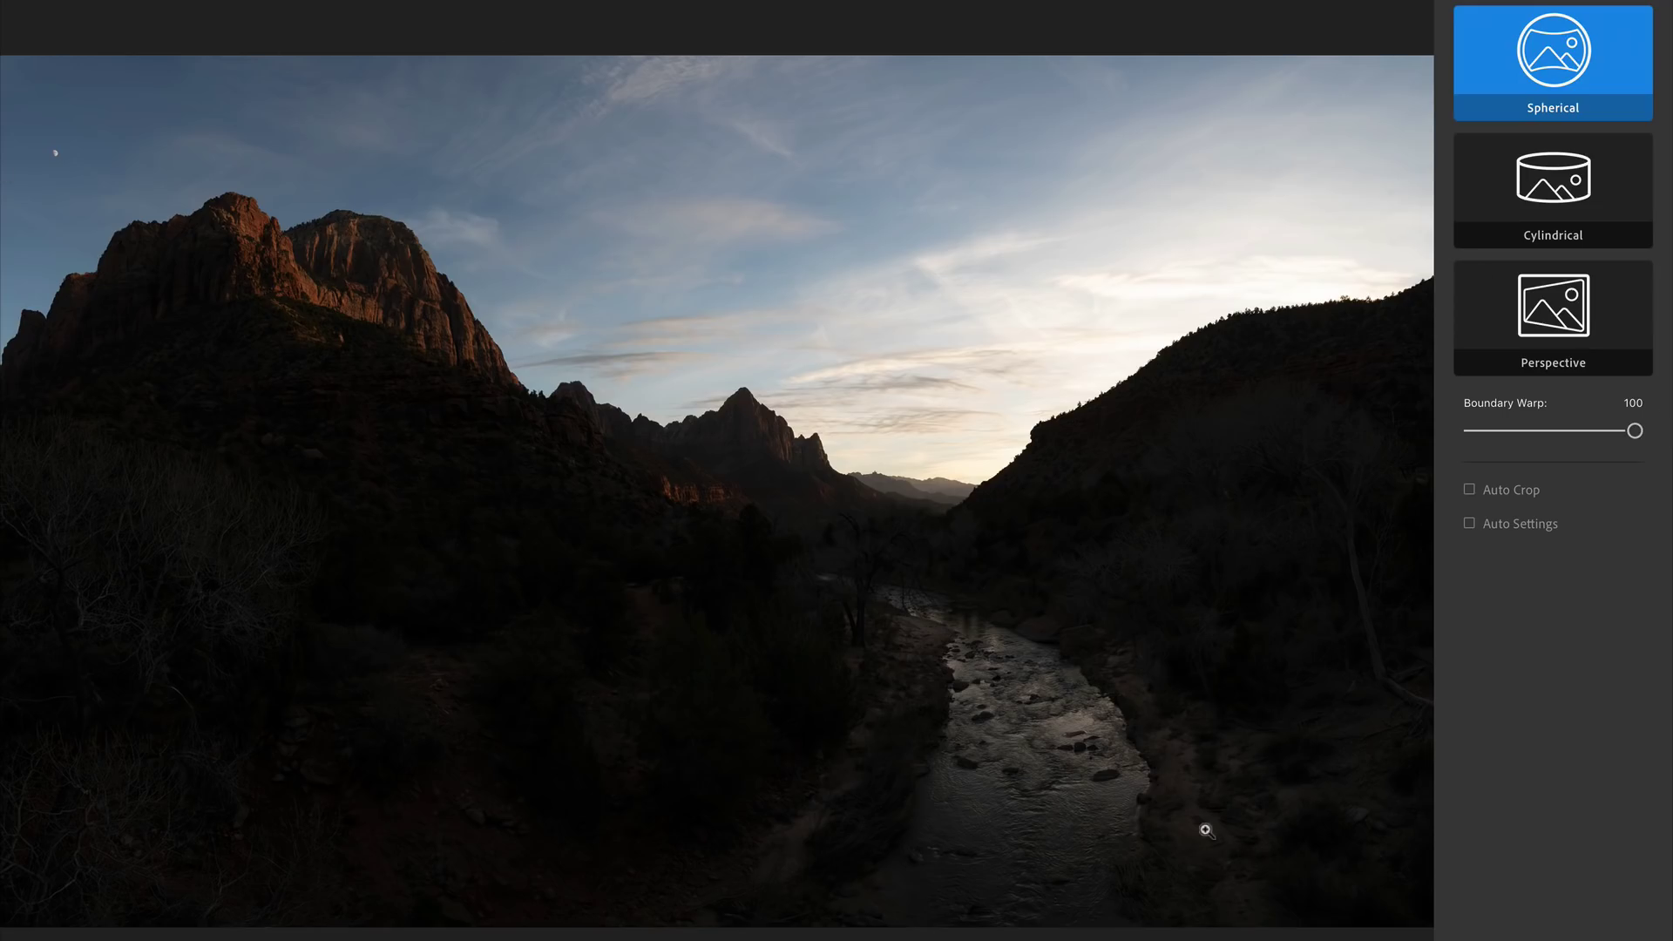
{"action": "left_click_drag", "start_coordinate": [1635, 430], "coordinate": [1457, 436]}
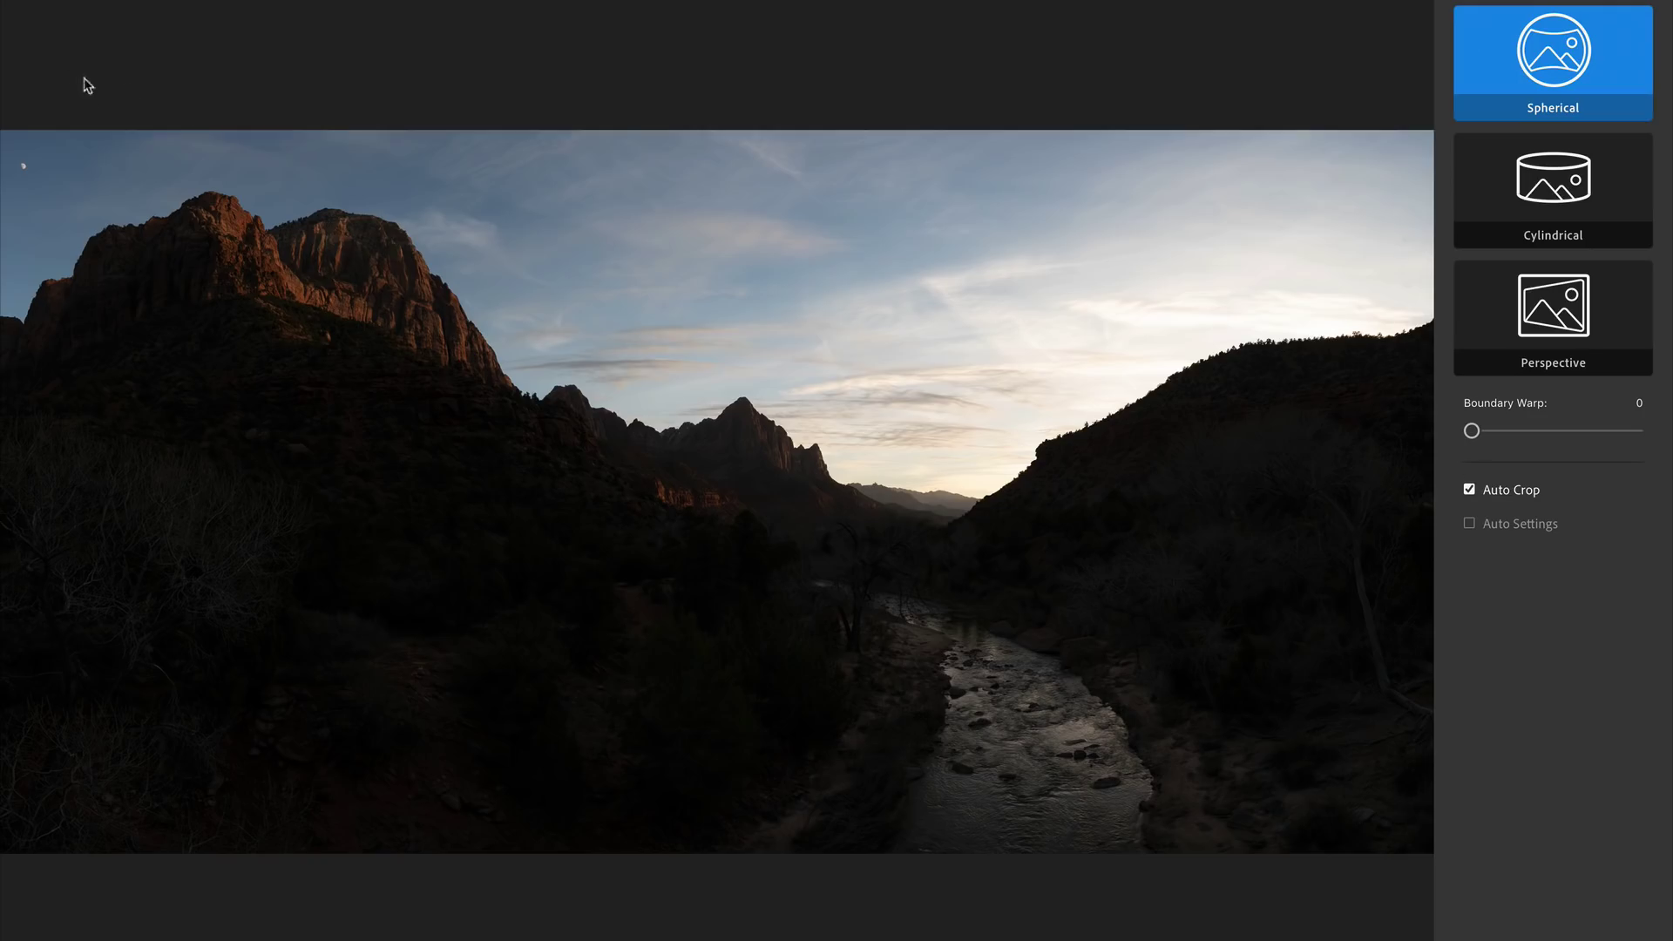
{"action": "left_click", "coordinate": [28, 172]}
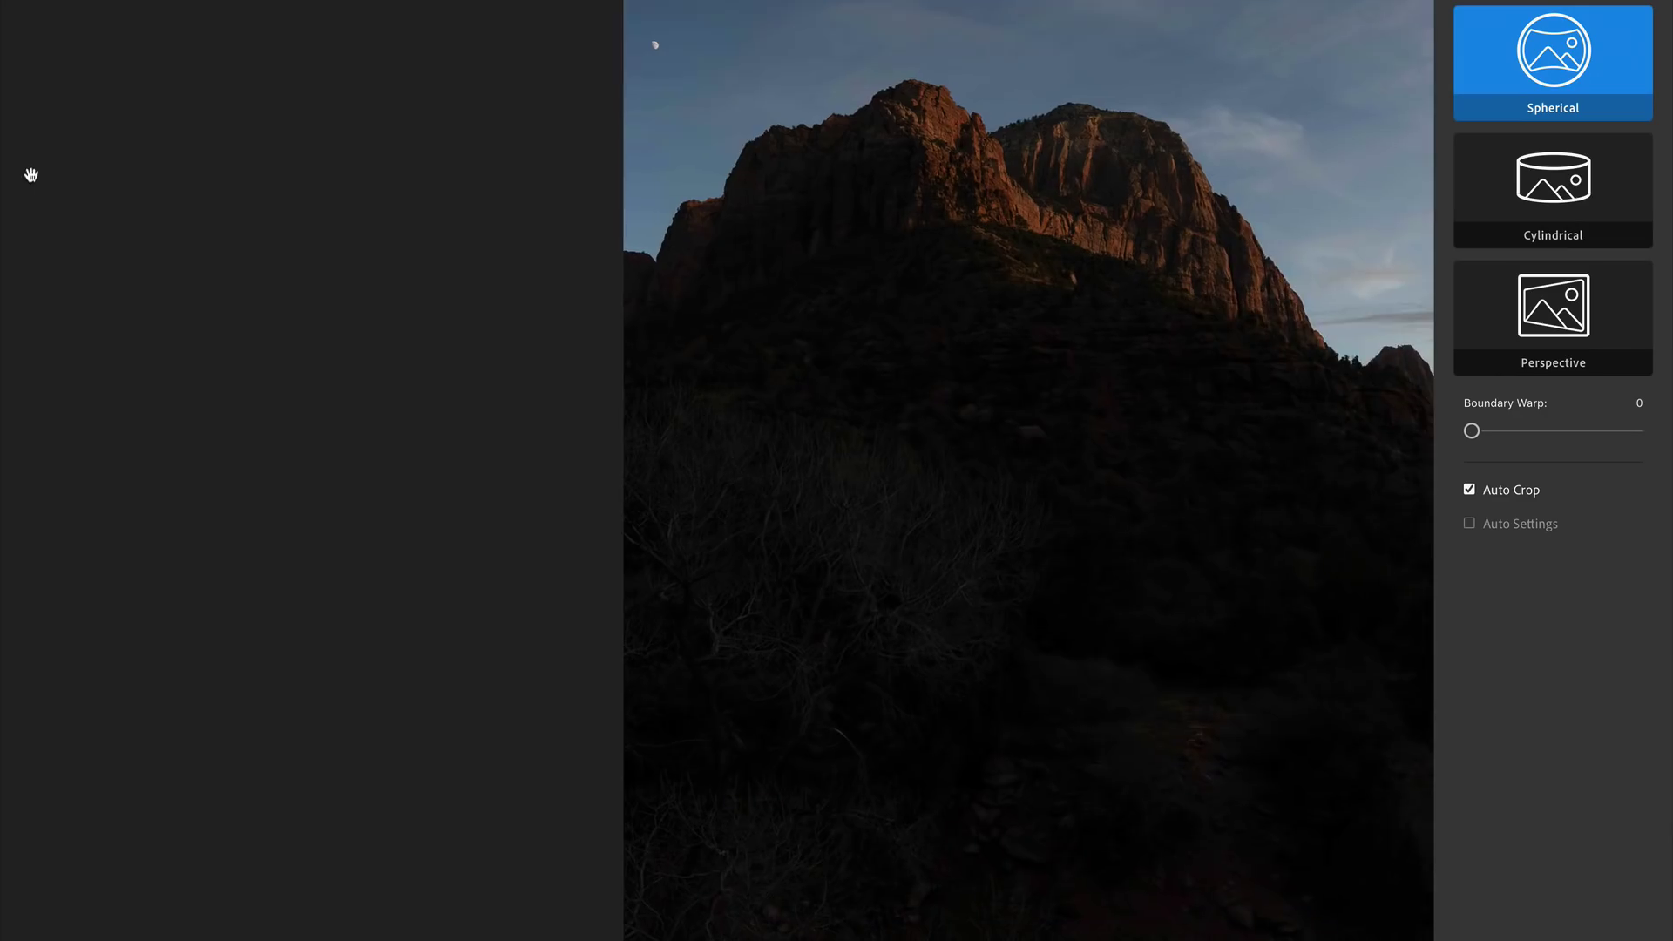
{"action": "left_click", "coordinate": [693, 54]}
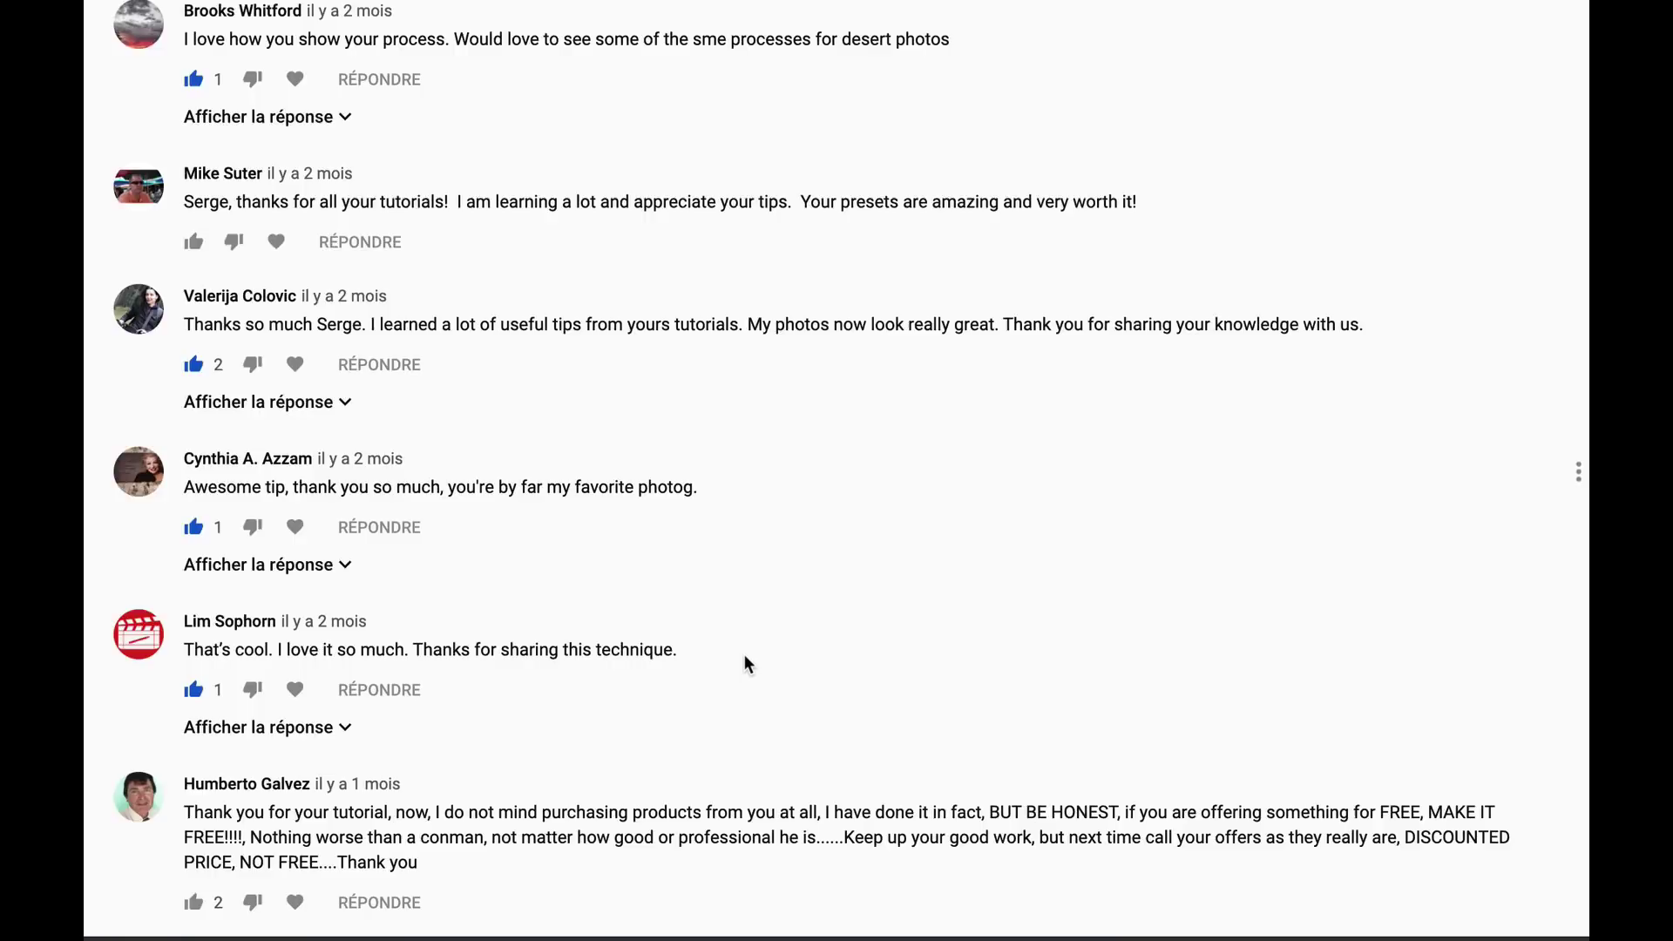
- Scroll down through the tutorial video's comments
{"action": "scroll", "coordinate": [746, 651], "scroll_direction": "down", "scroll_amount": 3}
{"action": "scroll", "coordinate": [635, 609], "scroll_direction": "down", "scroll_amount": 1}
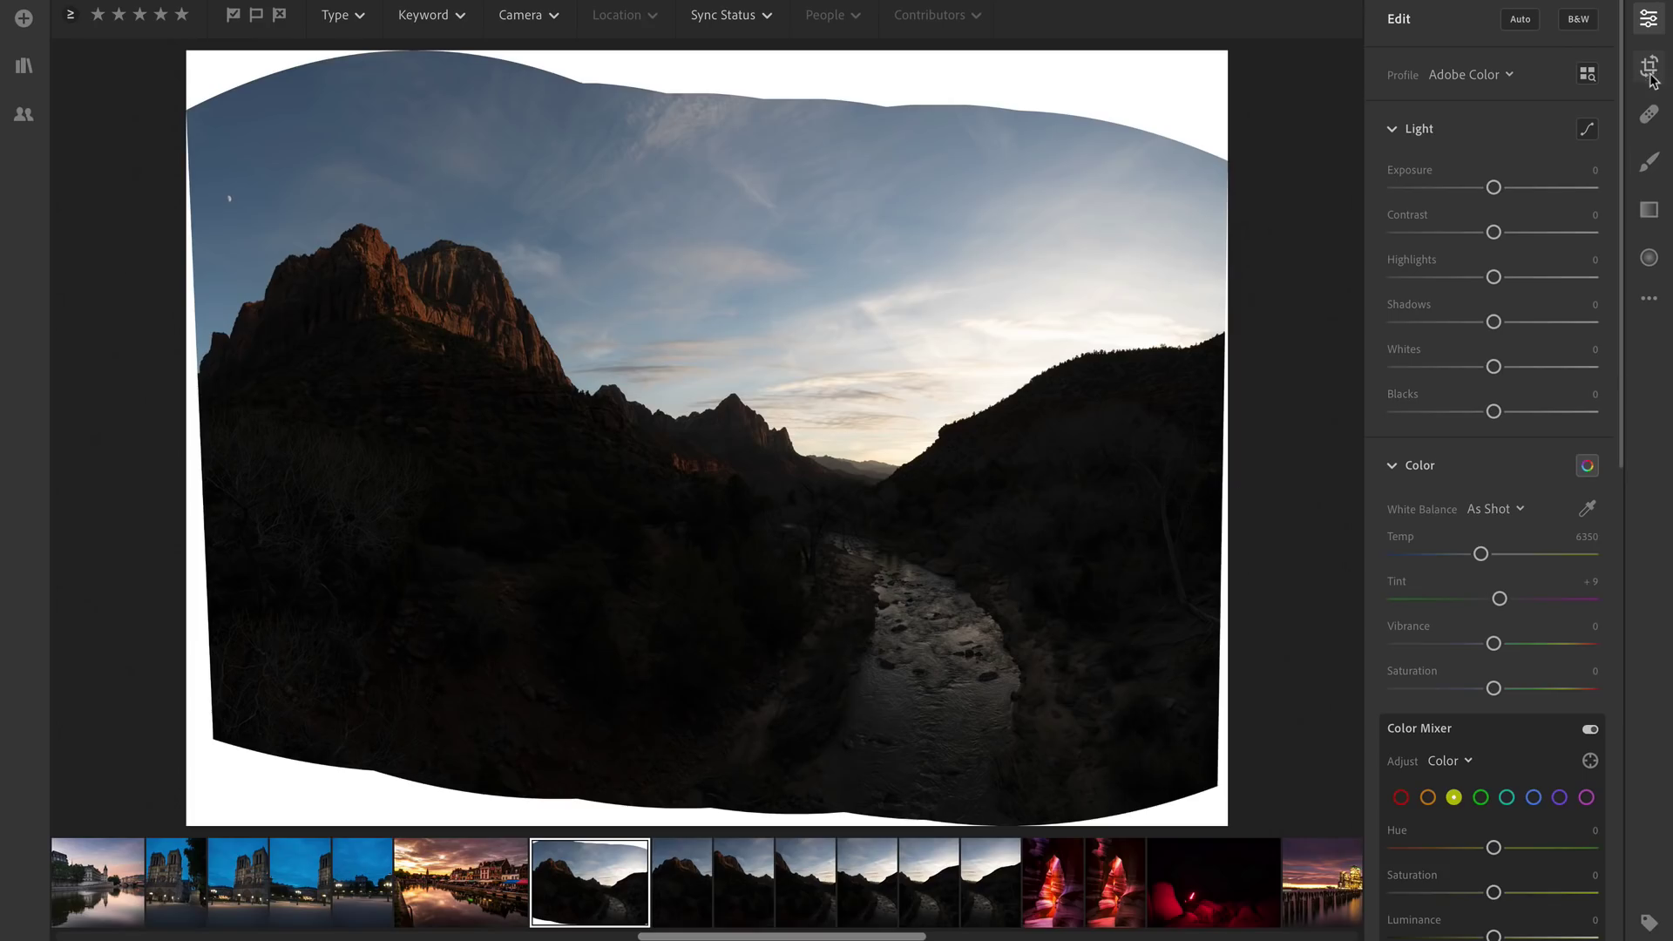
- Trim the top, bottom, left and right crop edges past the white stitching gaps and apply the crop
{"action": "left_click", "coordinate": [1650, 67]}
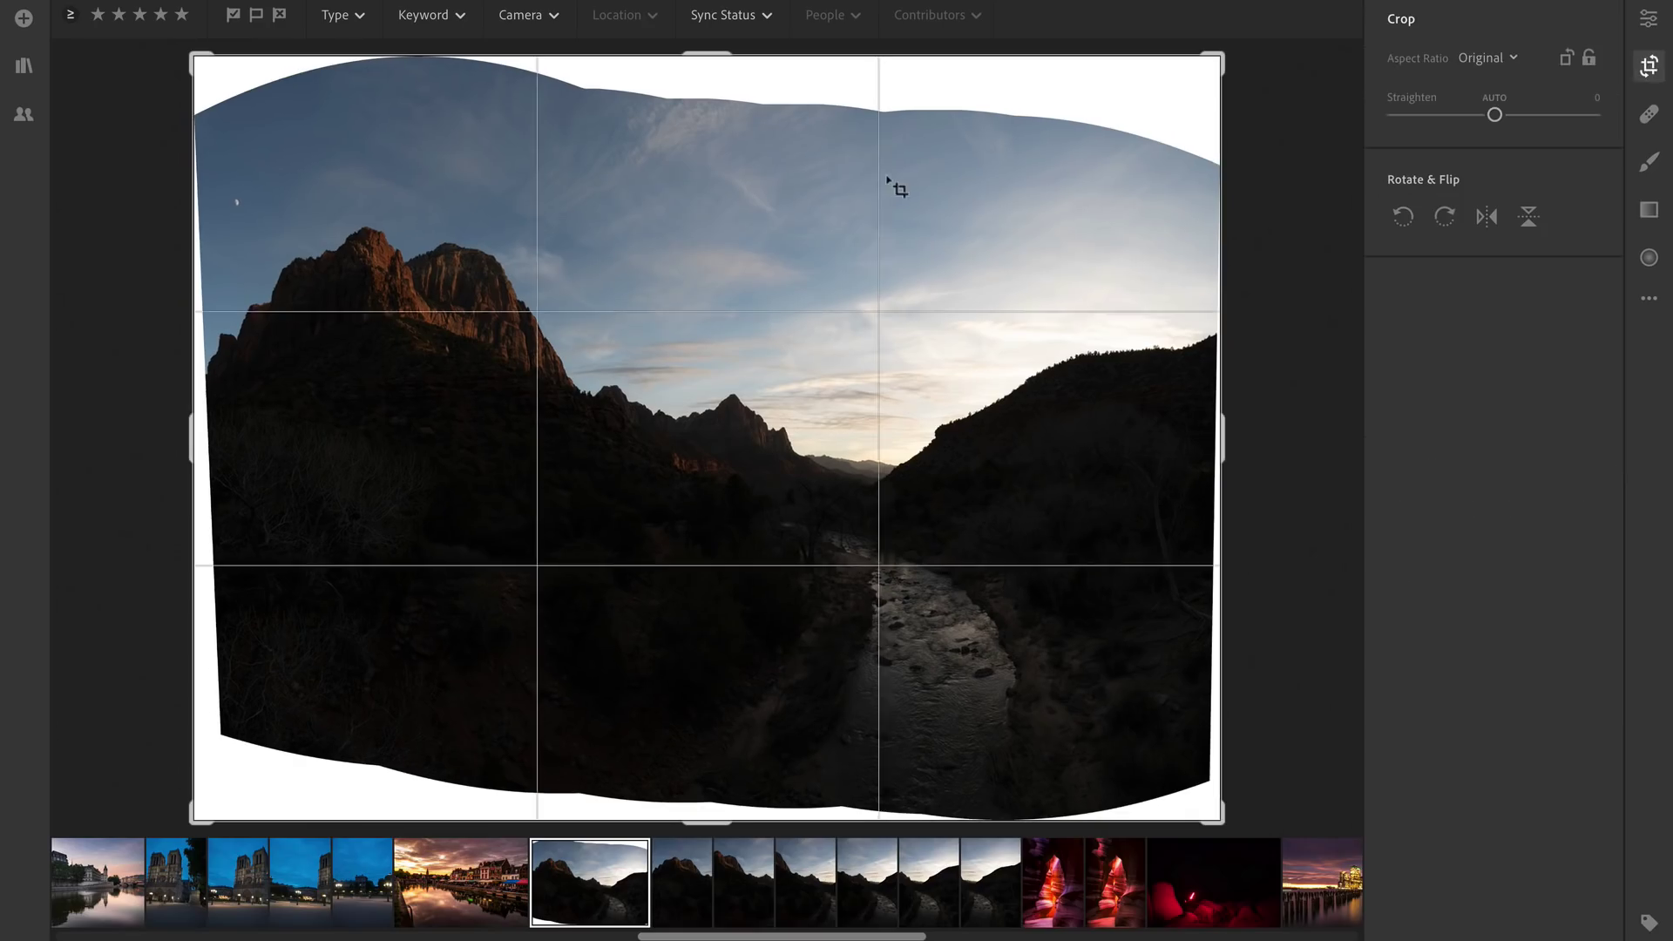
{"action": "left_click_drag", "start_coordinate": [709, 56], "coordinate": [710, 107]}
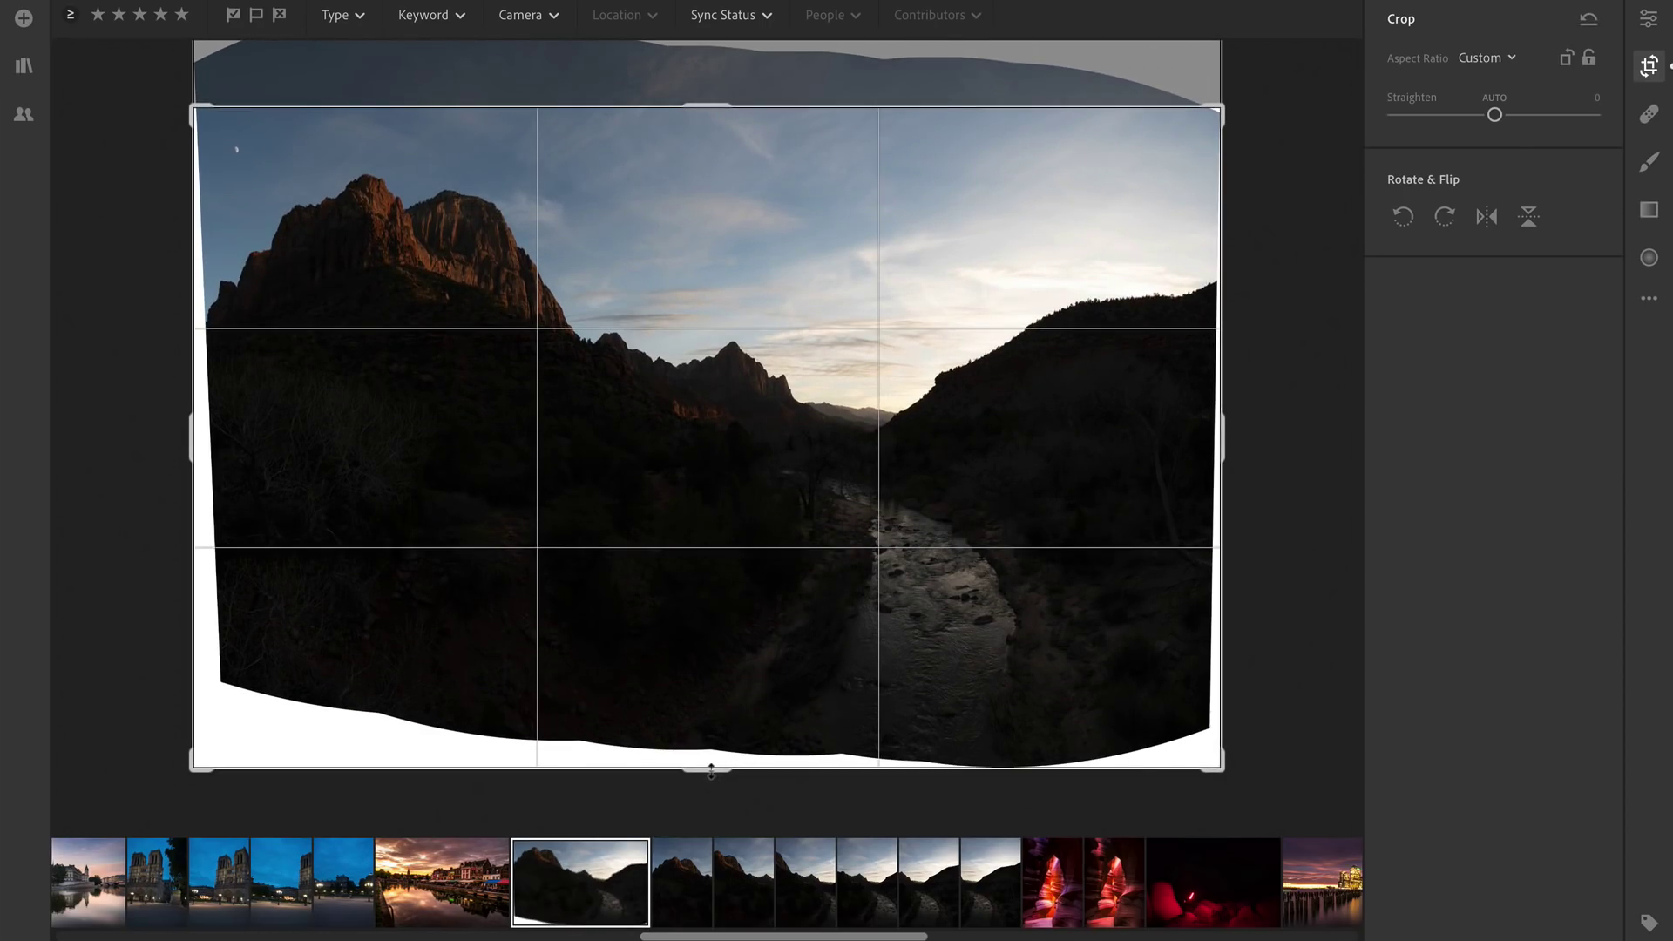
{"action": "left_click_drag", "start_coordinate": [711, 770], "coordinate": [731, 650]}
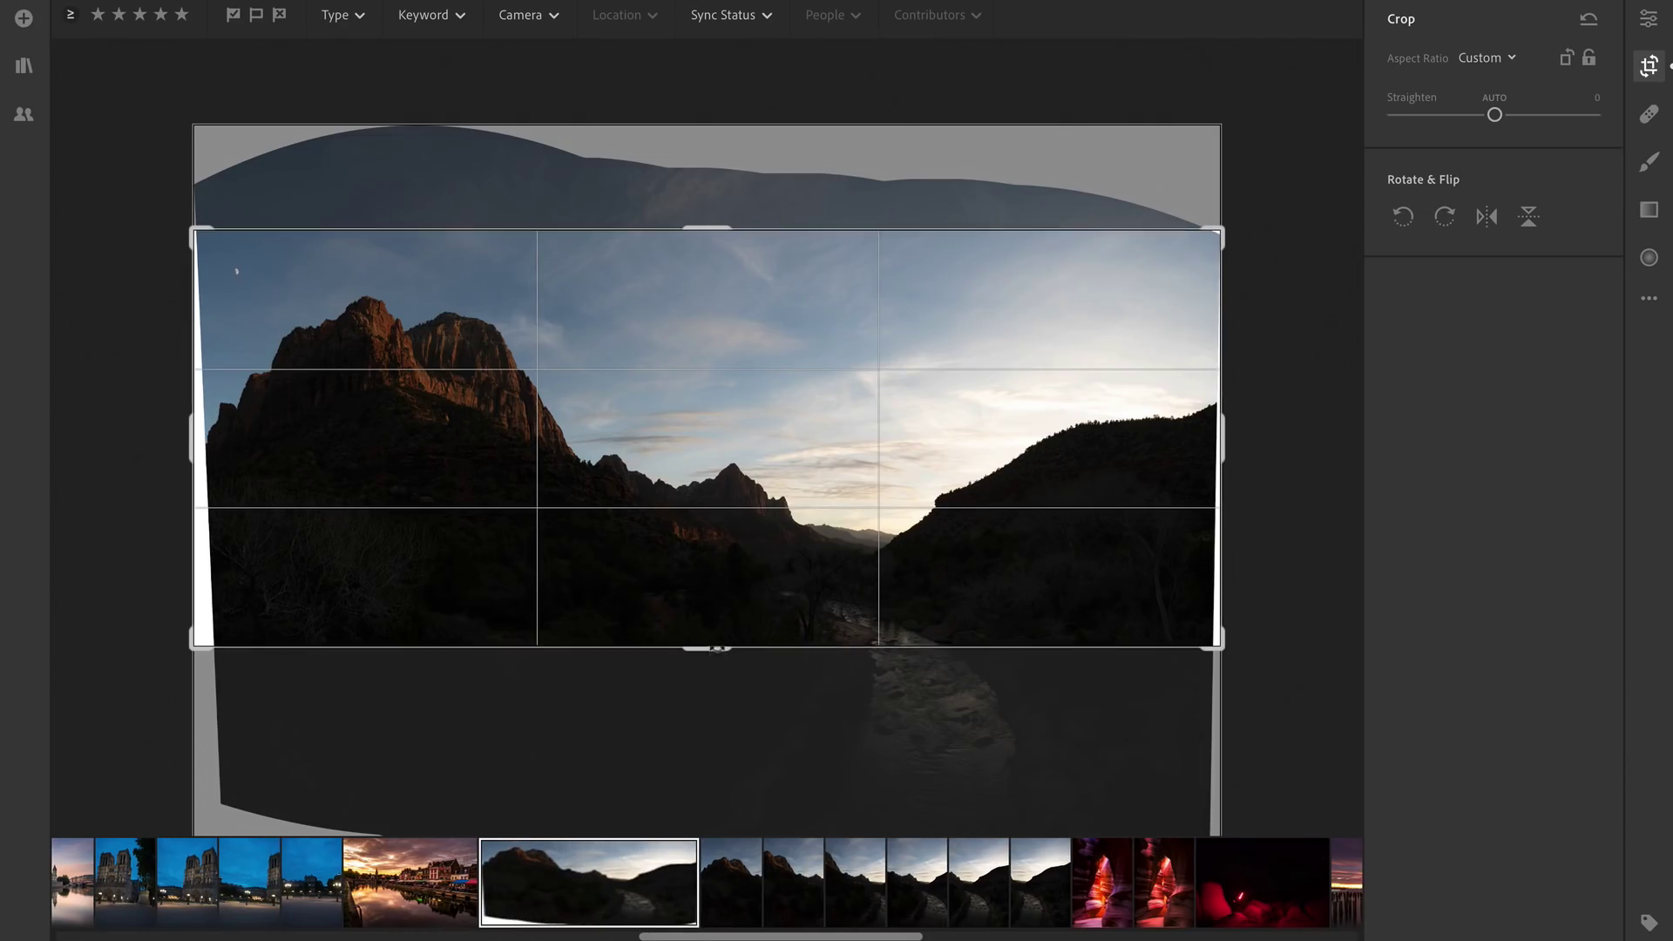
{"action": "left_click_drag", "start_coordinate": [731, 649], "coordinate": [708, 694]}
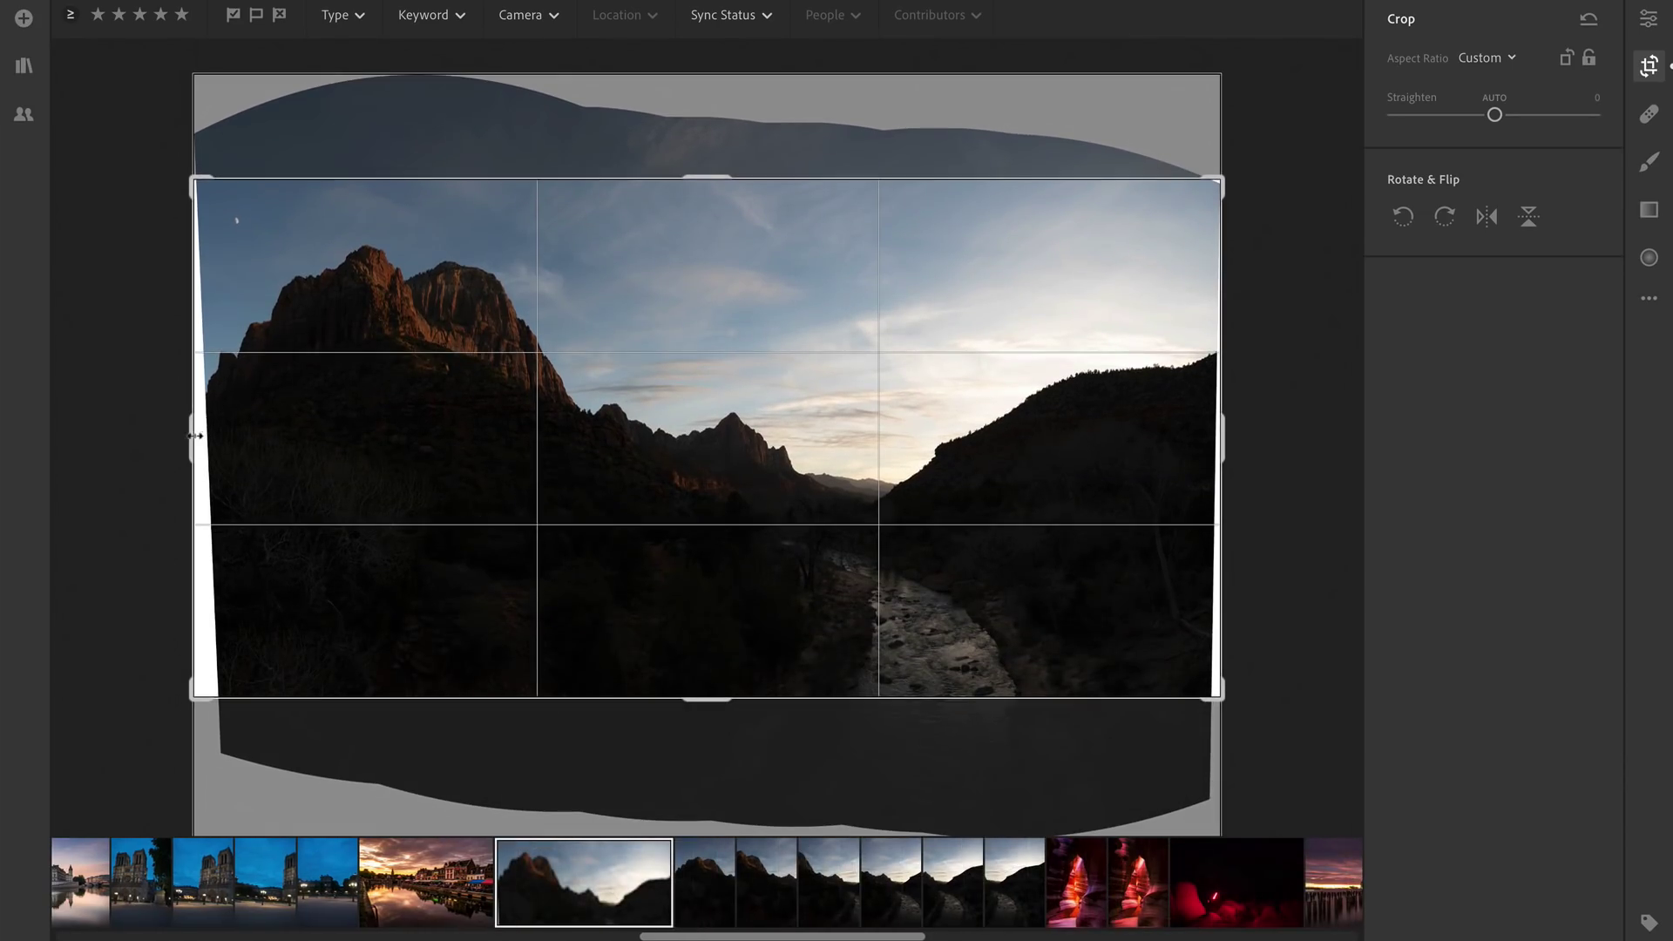
{"action": "left_click_drag", "start_coordinate": [194, 433], "coordinate": [218, 433]}
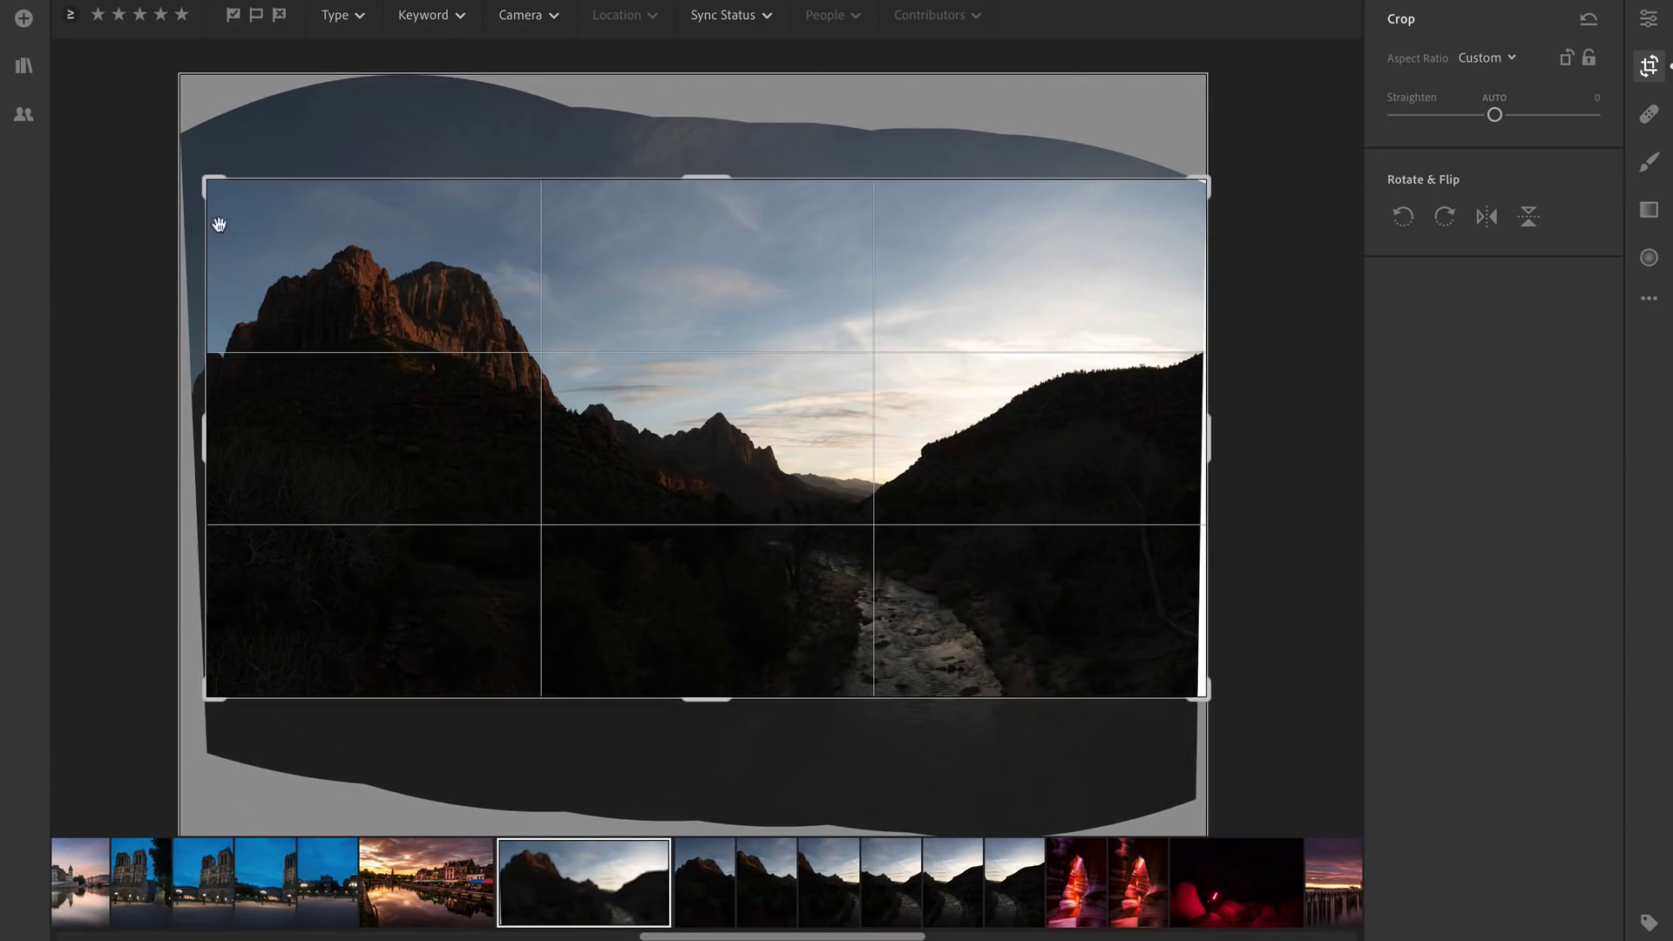
{"action": "left_click_drag", "start_coordinate": [1207, 447], "coordinate": [1170, 447]}
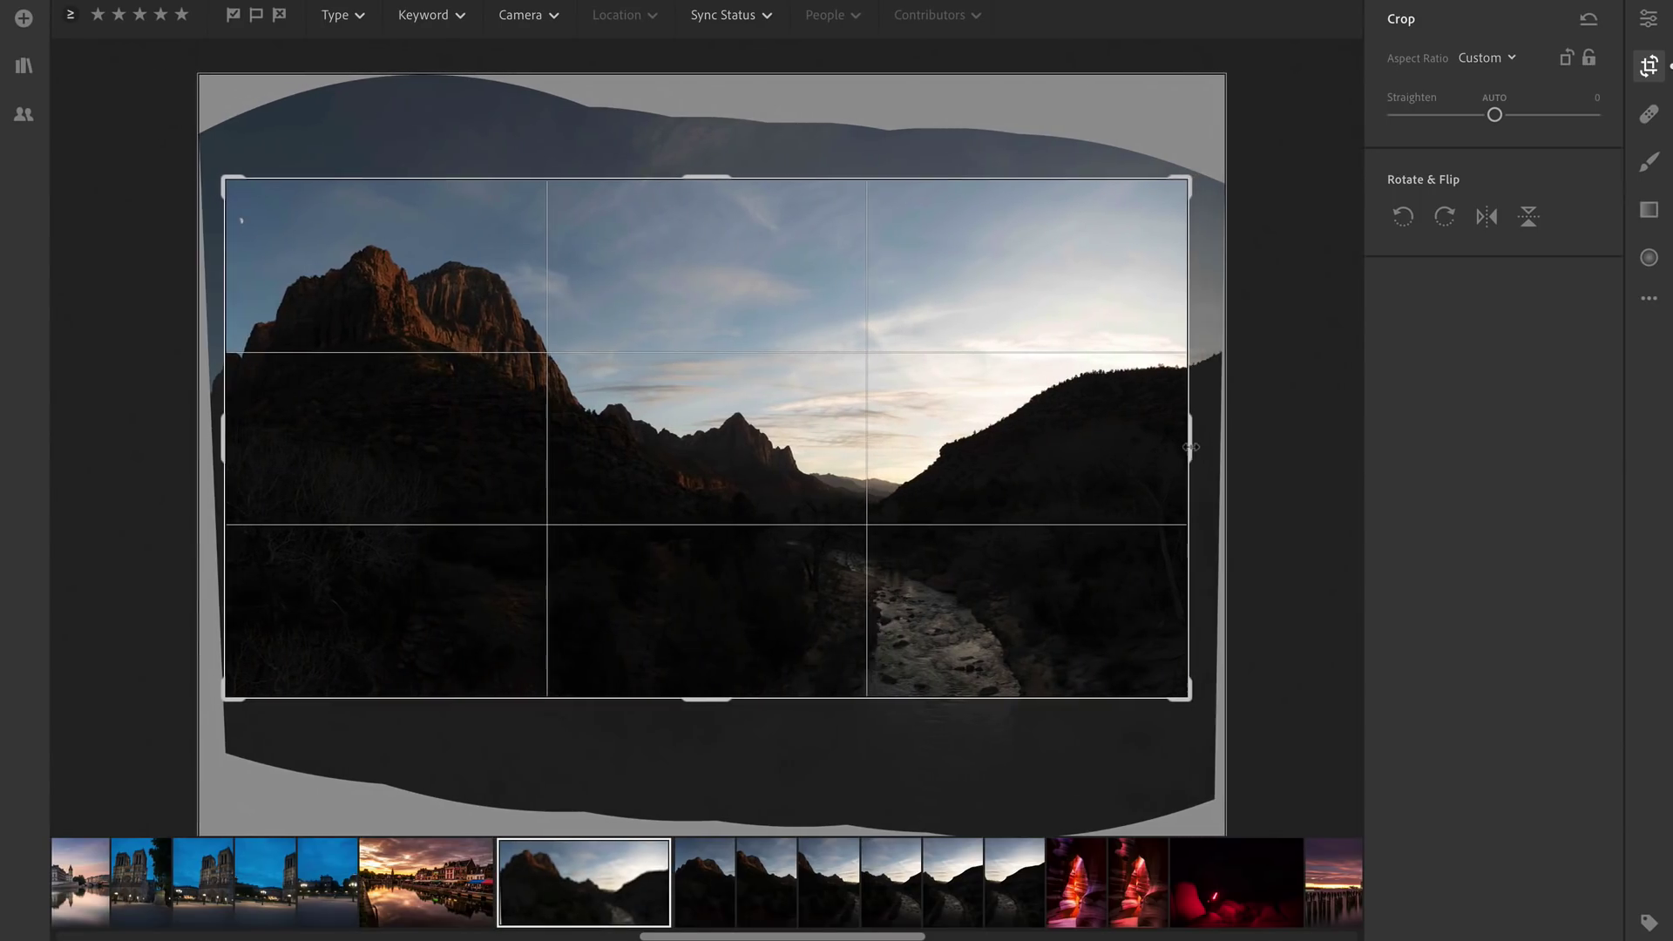
{"action": "key", "text": "e"}
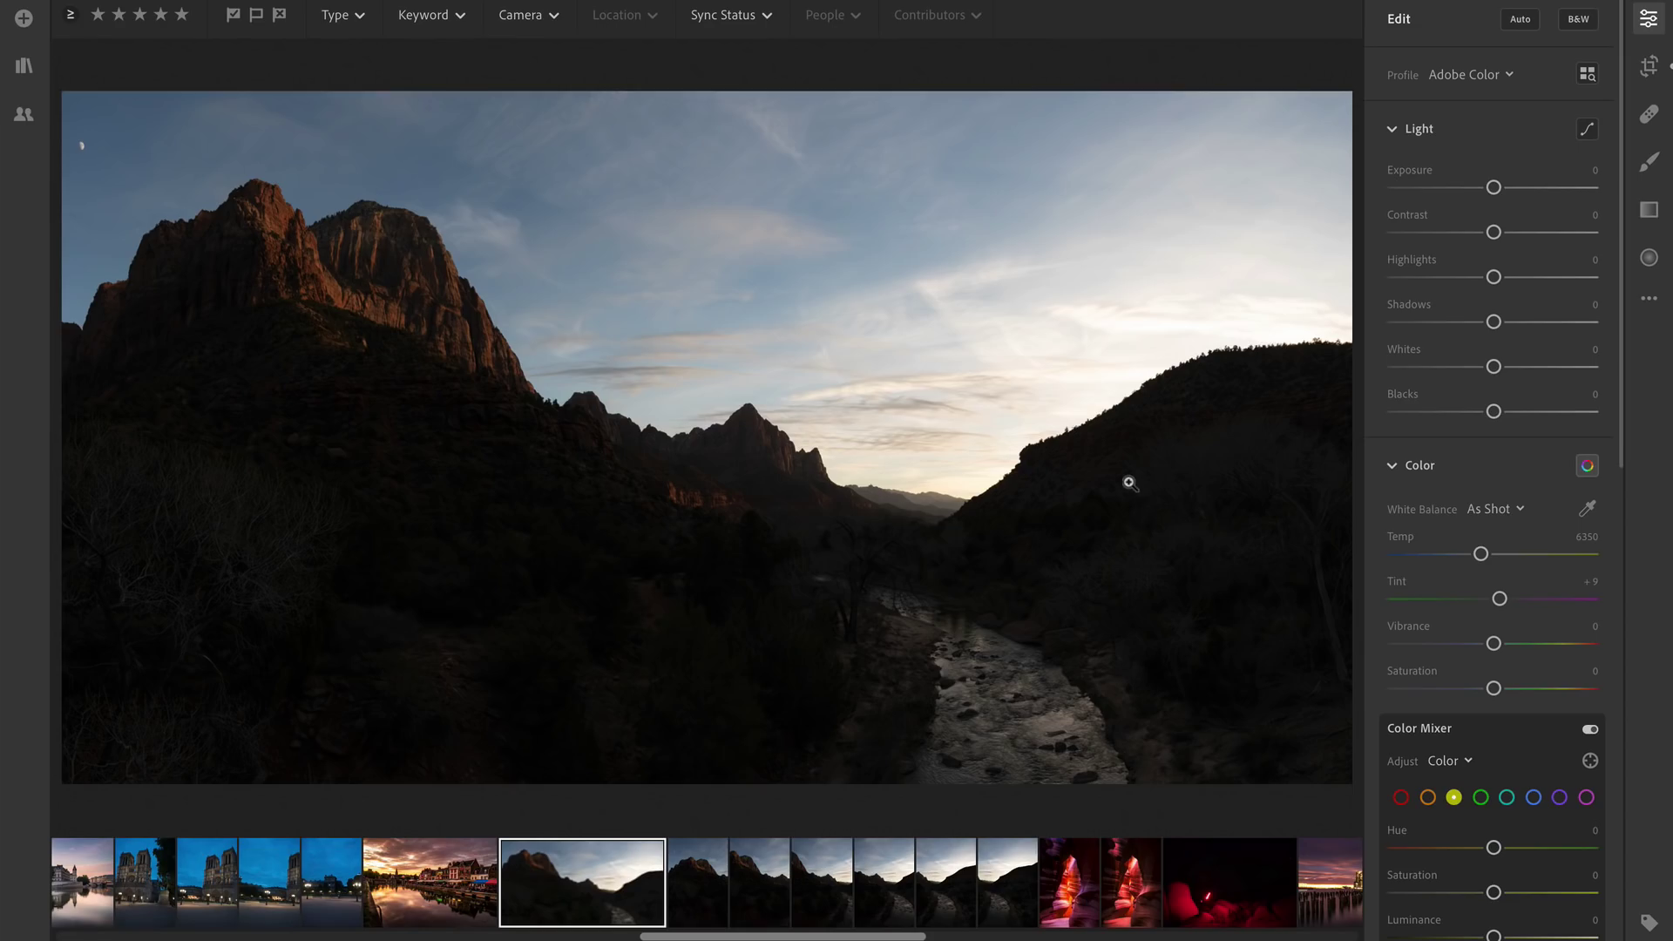
- Raise Shadows to +100 and lower Highlights to -60, zooming in to check the foreground
{"action": "left_click_drag", "start_coordinate": [1494, 322], "coordinate": [1663, 330]}
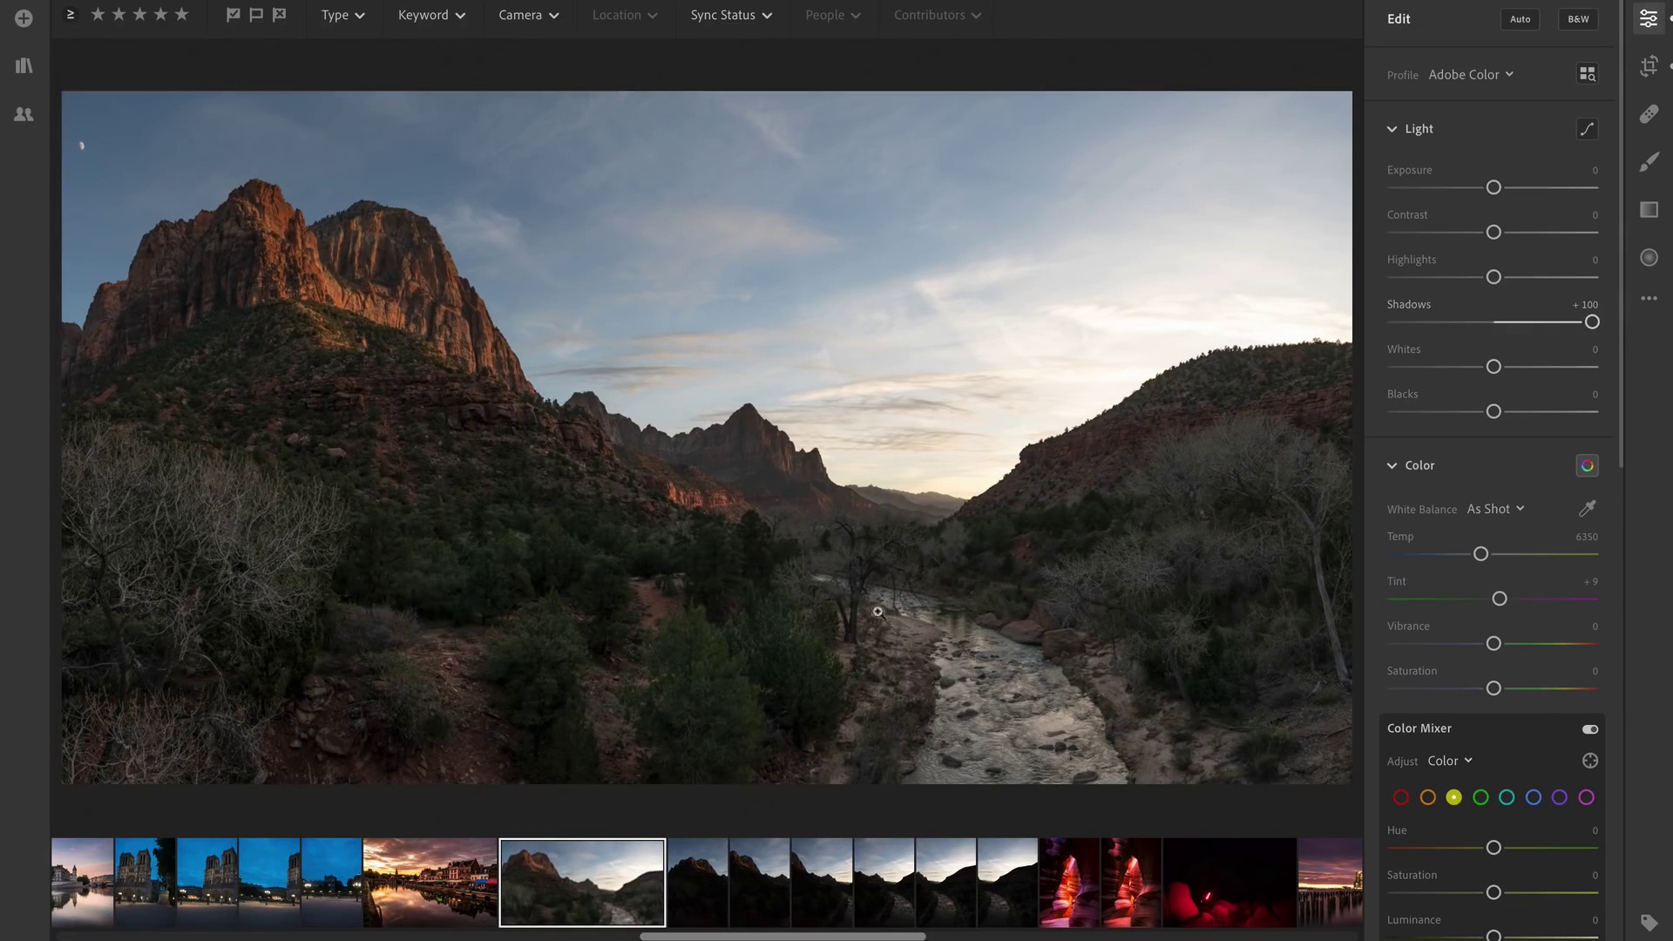
{"action": "left_click", "coordinate": [411, 534]}
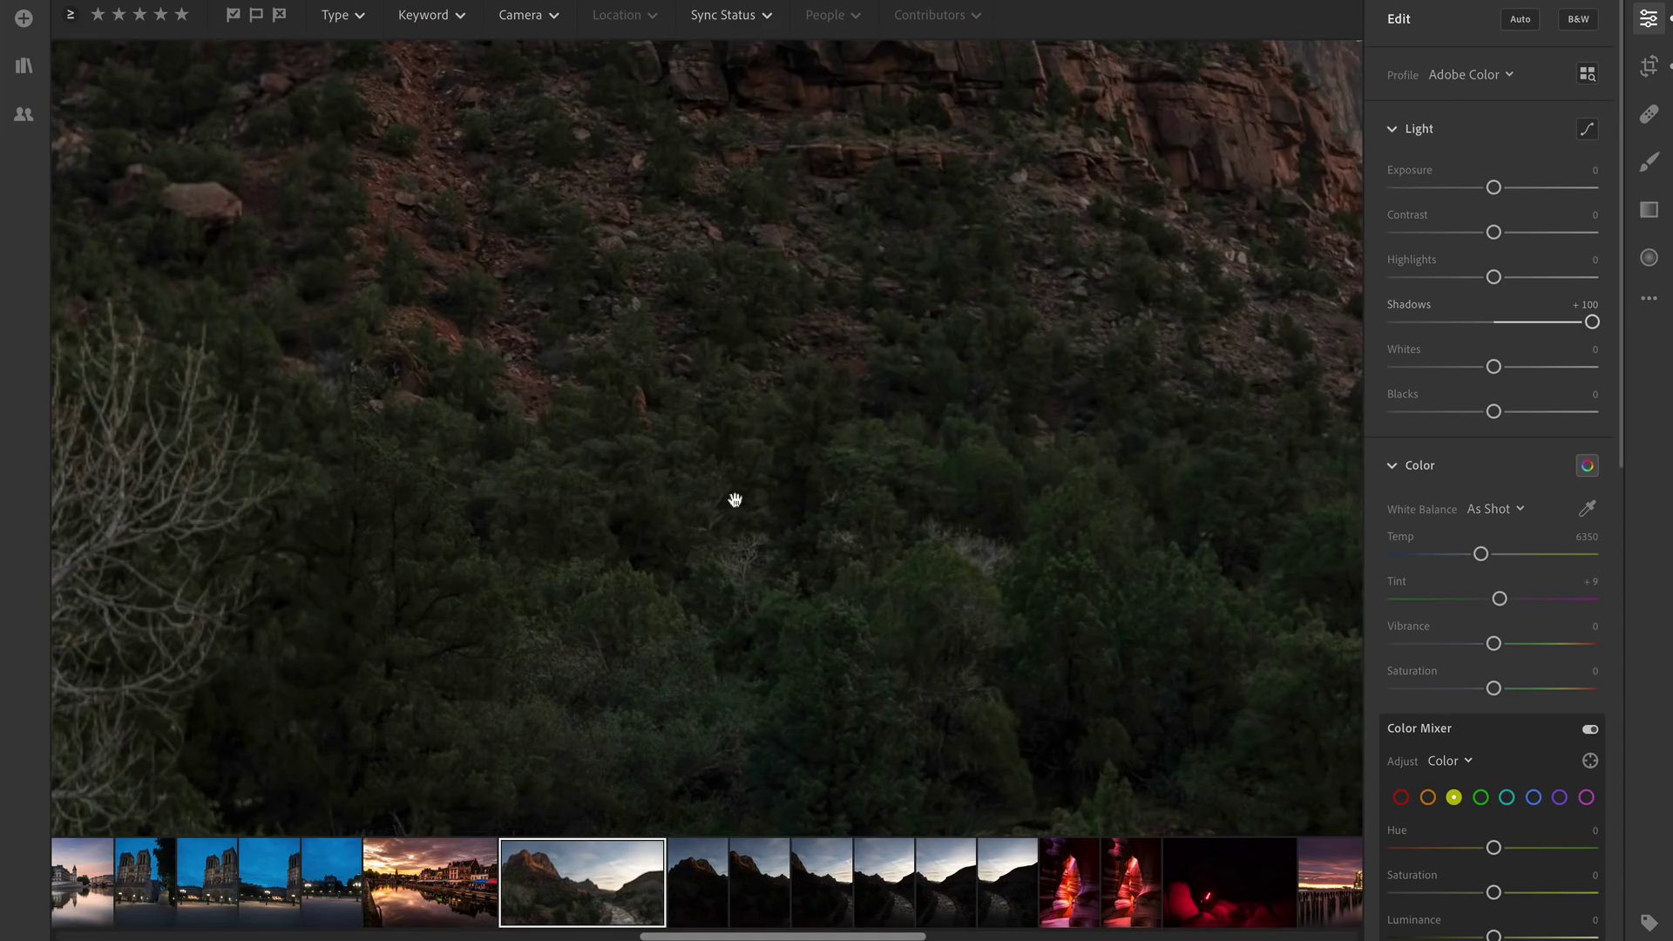
{"action": "left_click", "coordinate": [886, 454]}
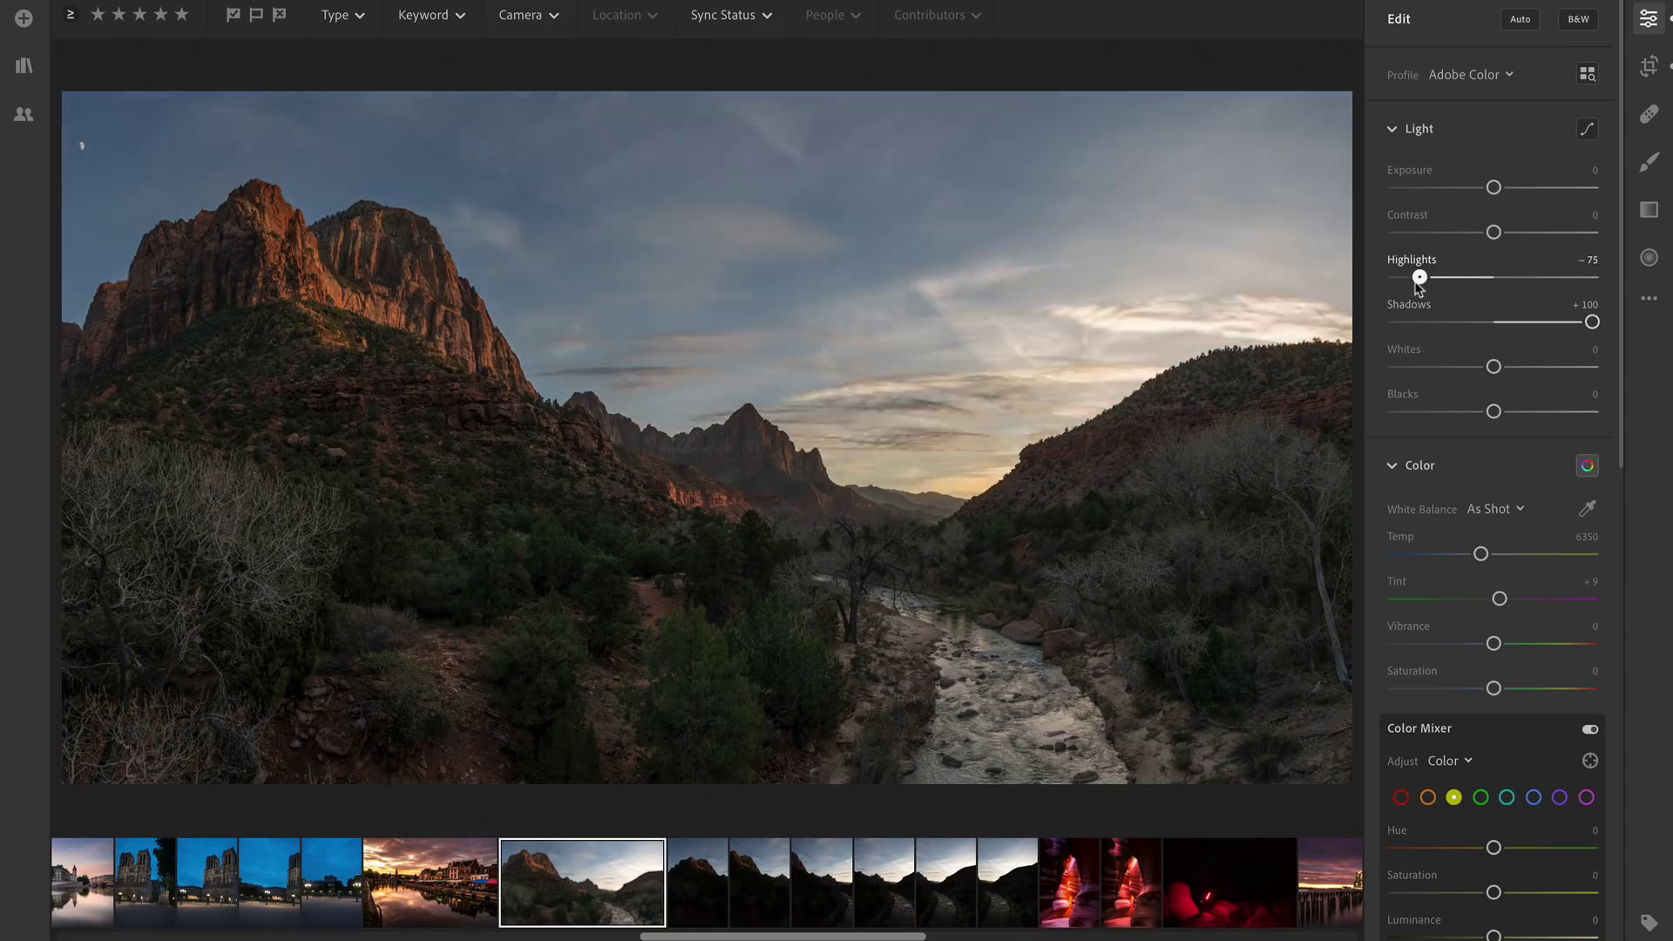
{"action": "left_click_drag", "start_coordinate": [1417, 284], "coordinate": [1237, 280]}
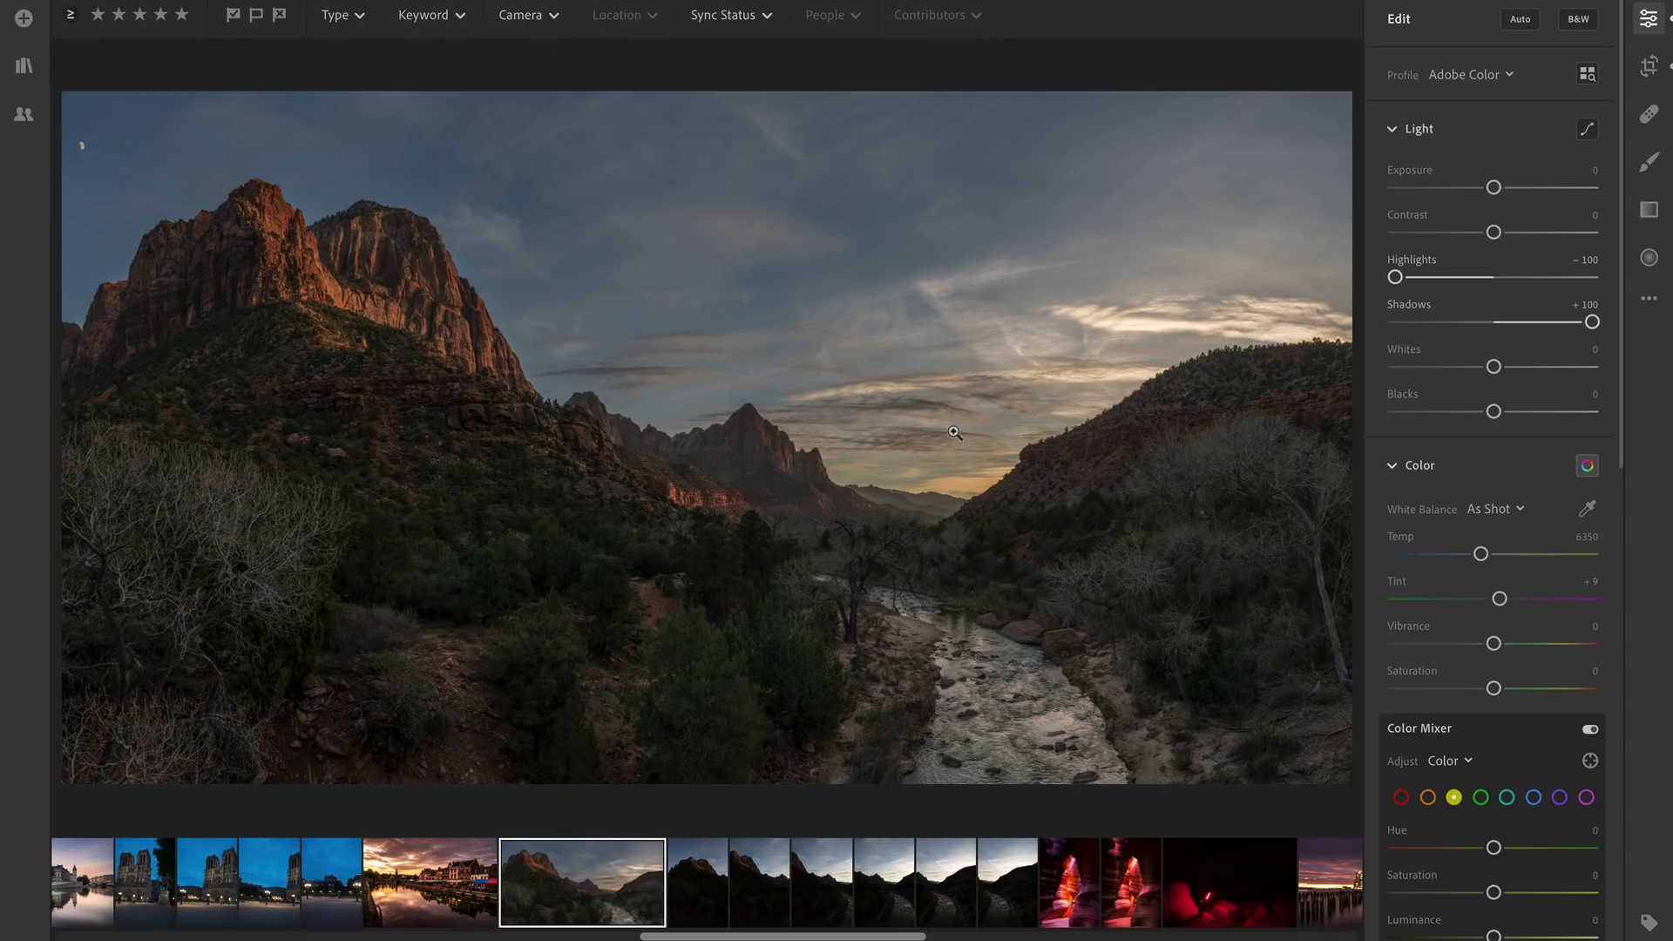
{"action": "left_click", "coordinate": [1445, 284]}
{"action": "left_click_drag", "start_coordinate": [1444, 284], "coordinate": [1436, 283]}
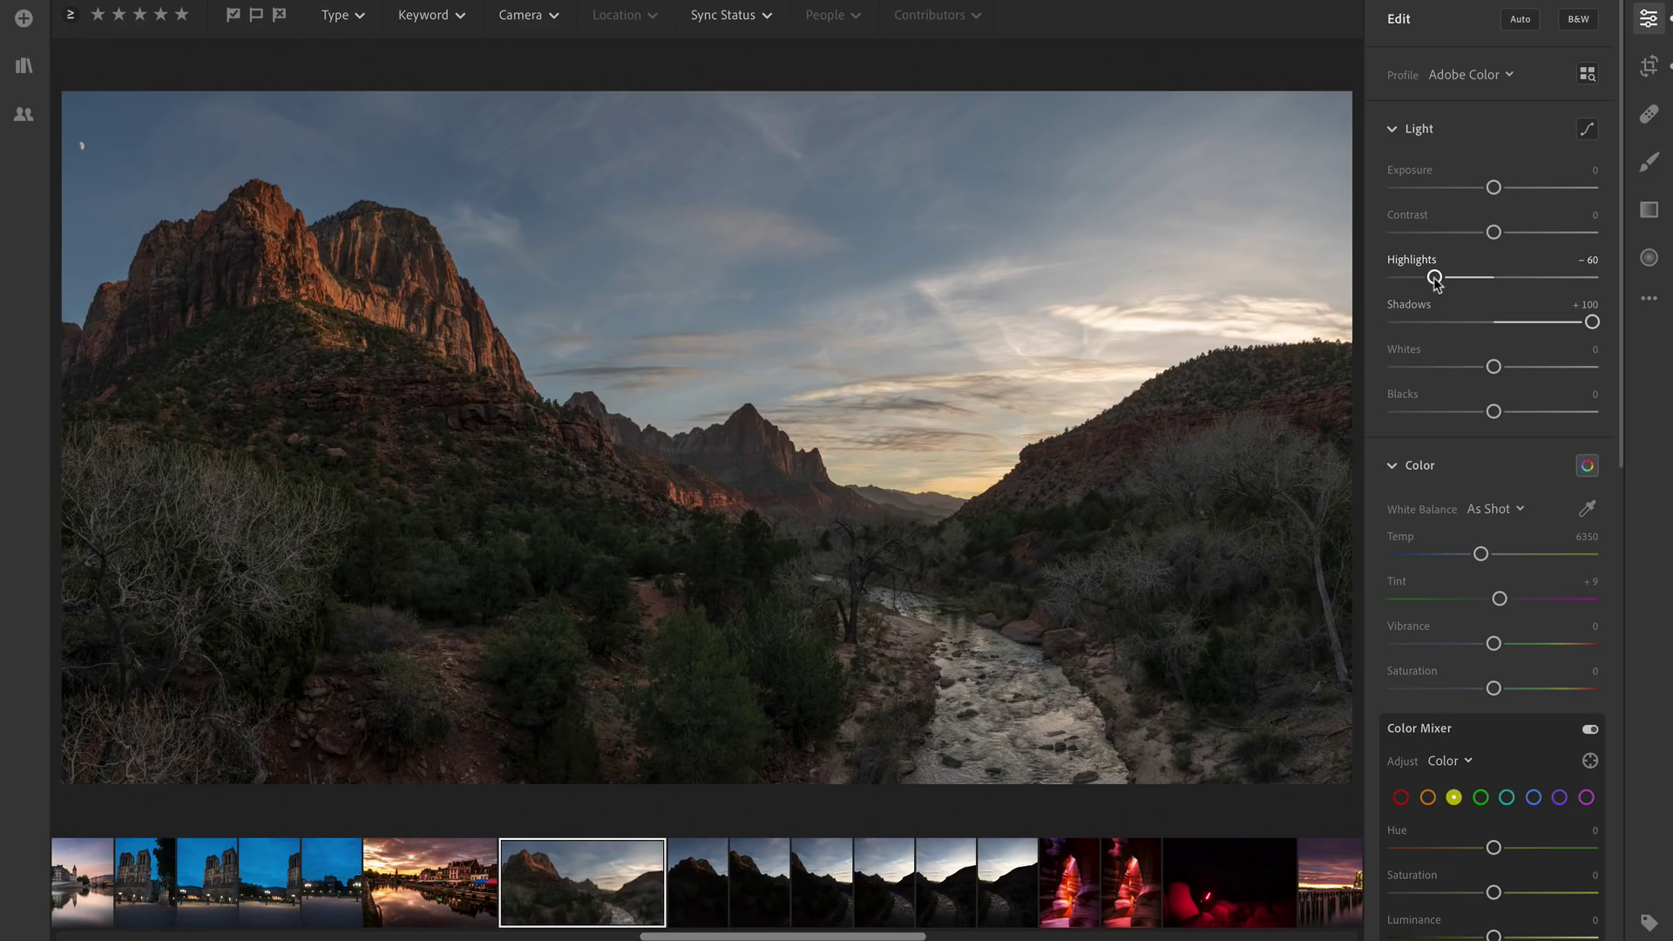
- Set Contrast to +36, Temp to 7660, Tint to +32, Vibrance to +23 and Saturation to +5
{"action": "left_click_drag", "start_coordinate": [1494, 232], "coordinate": [1529, 232]}
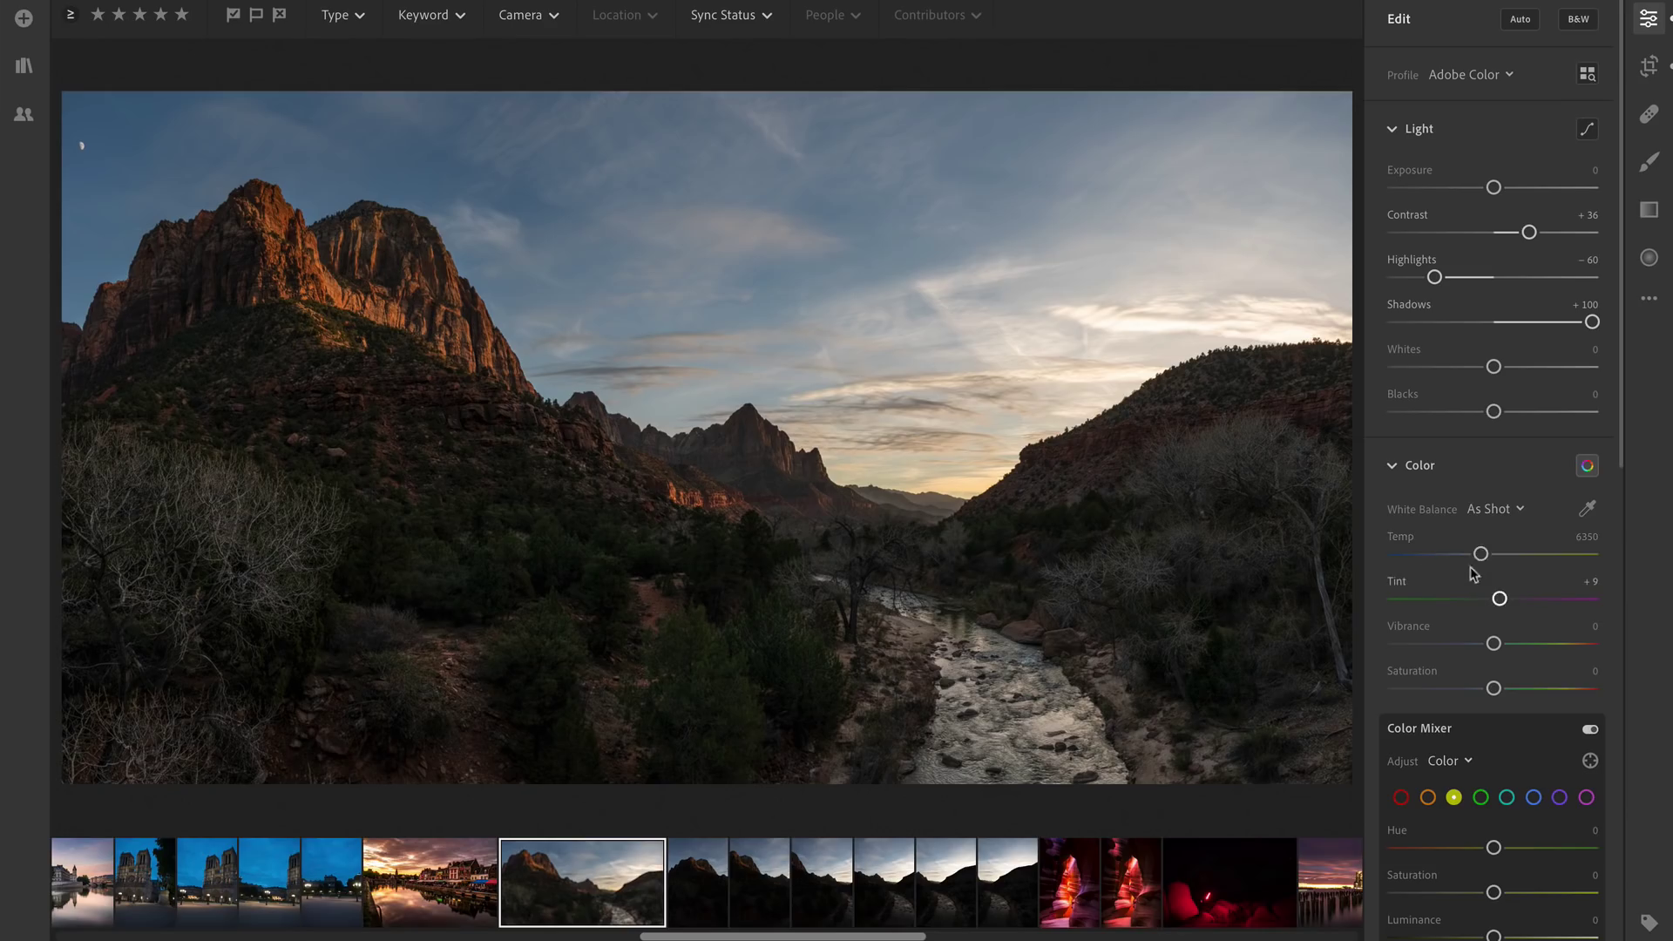
{"action": "mouse_move", "coordinate": [1482, 555]}
{"action": "left_mouse_down"}
{"action": "mouse_move", "coordinate": [1501, 555]}
{"action": "mouse_move", "coordinate": [1485, 556]}
{"action": "left_mouse_up"}
{"action": "left_click_drag", "start_coordinate": [1485, 555], "coordinate": [1523, 555]}
{"action": "left_click_drag", "start_coordinate": [1524, 556], "coordinate": [1516, 605]}
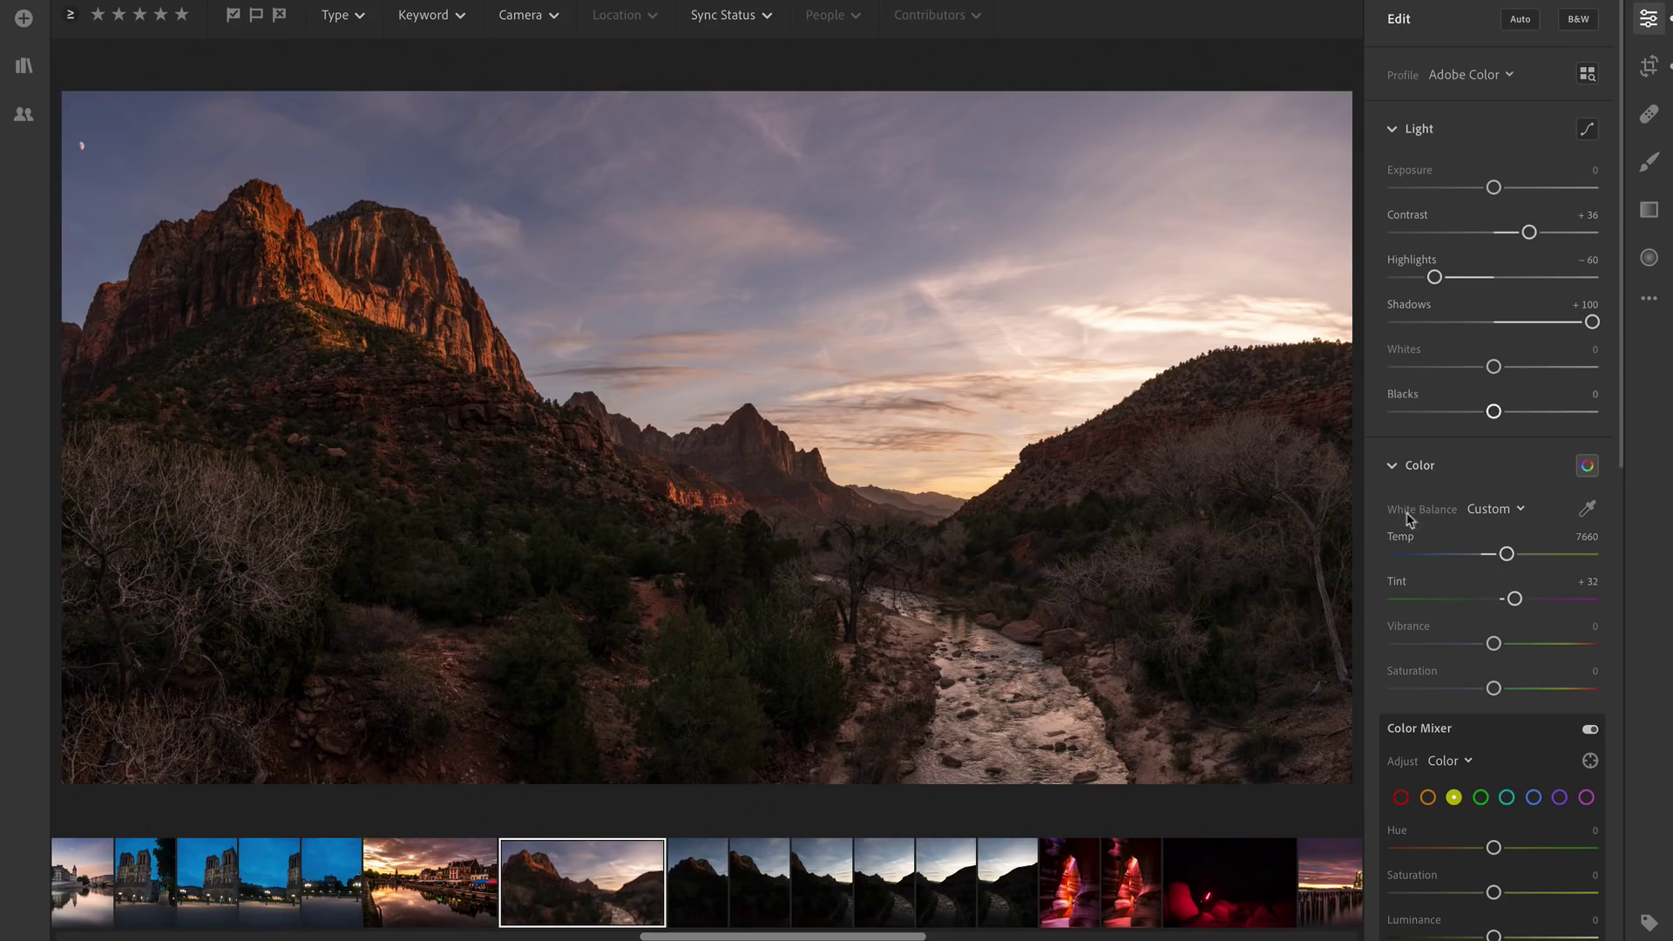
{"action": "left_click_drag", "start_coordinate": [1494, 643], "coordinate": [1499, 689]}
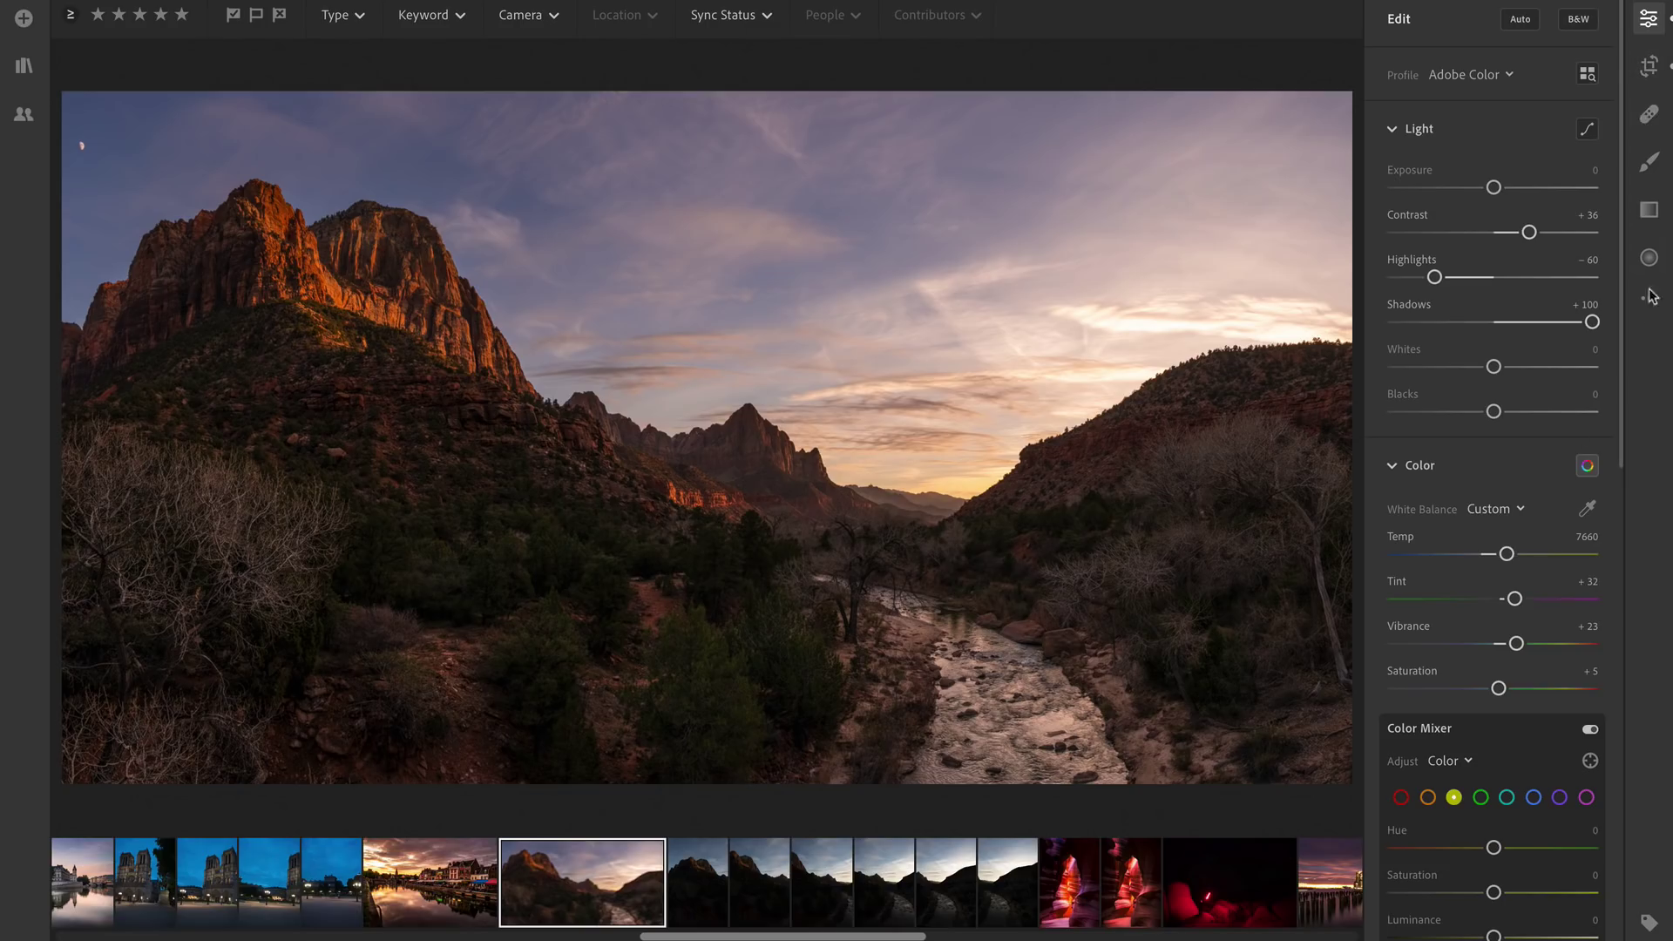
- Reset the Linear Gradient's leftover sliders and set Exposure -0.68 and Temp -10
{"action": "left_click", "coordinate": [1647, 218]}
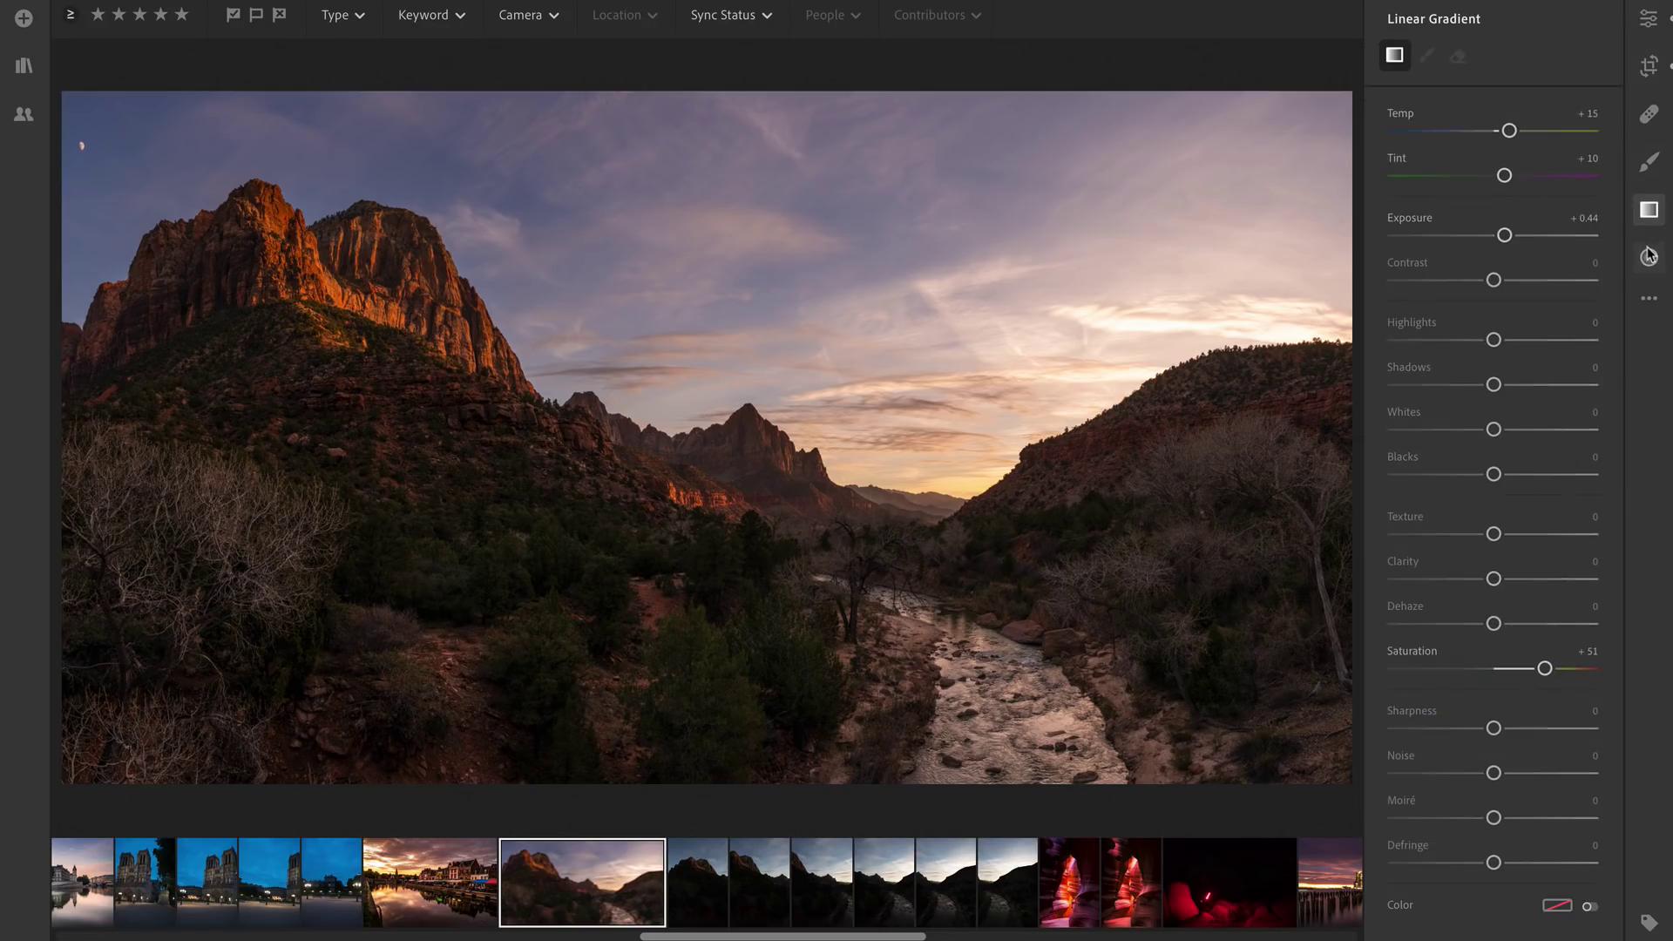
{"action": "double_click", "coordinate": [1509, 131]}
{"action": "double_click", "coordinate": [1506, 235]}
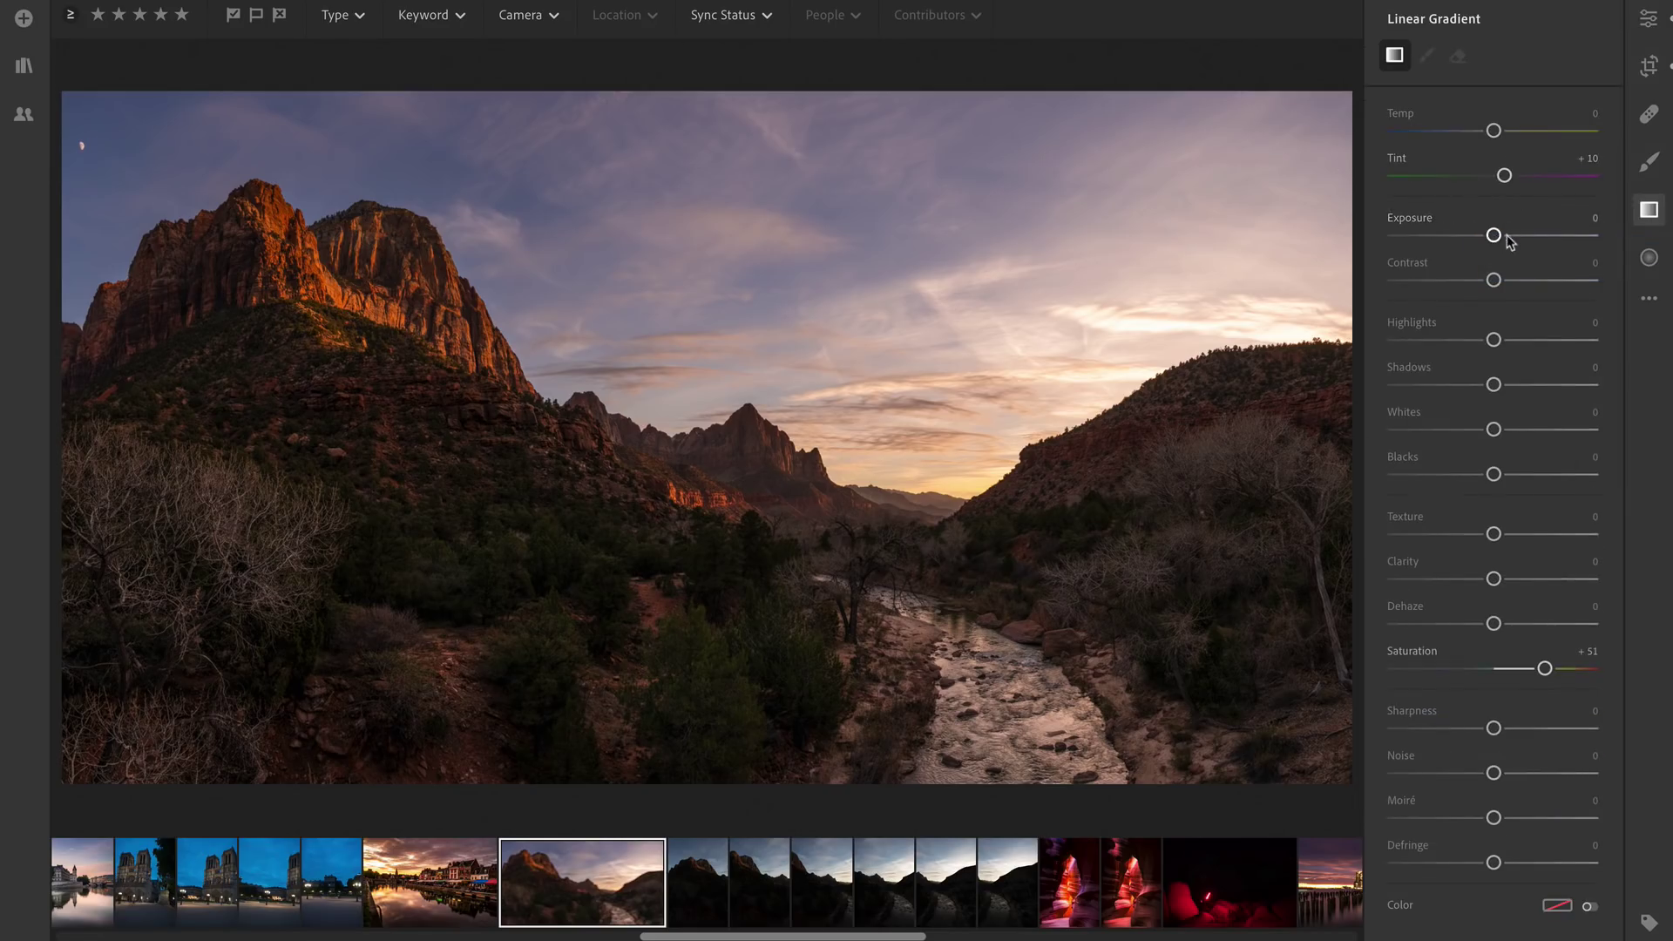
{"action": "double_click", "coordinate": [1504, 175]}
{"action": "double_click", "coordinate": [1545, 668]}
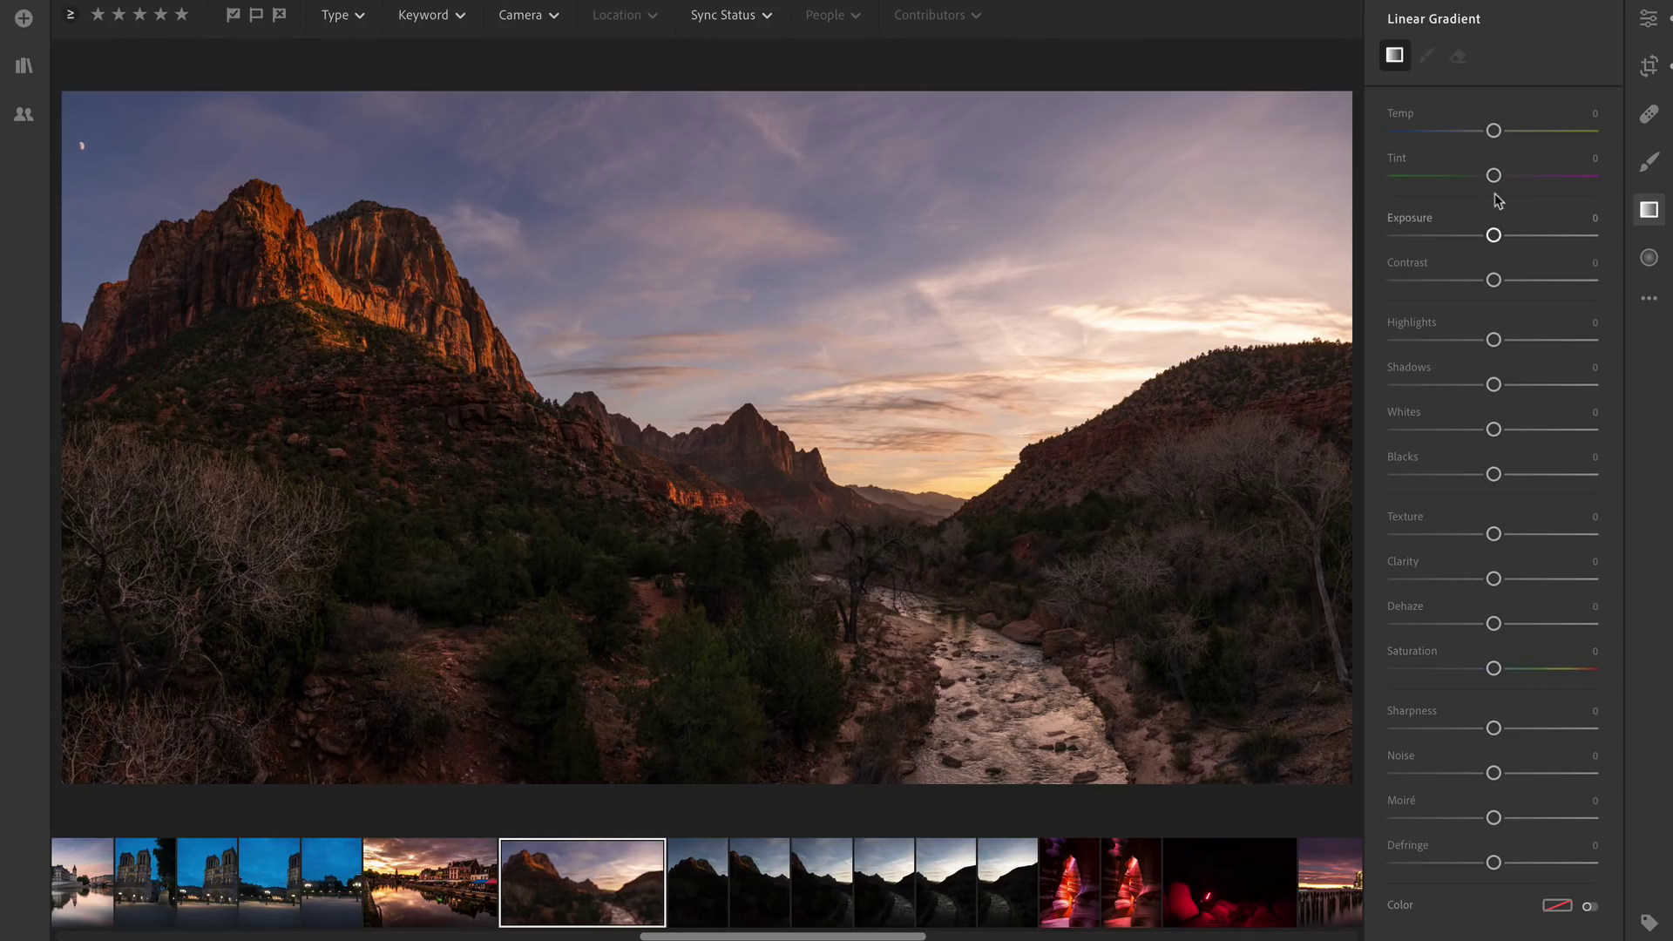
{"action": "left_click_drag", "start_coordinate": [1492, 237], "coordinate": [1478, 235]}
{"action": "left_click_drag", "start_coordinate": [1494, 131], "coordinate": [1484, 131]}
- Draw the gradient down over the sky and fine-tune its position and transition
{"action": "left_click_drag", "start_coordinate": [741, 164], "coordinate": [743, 444]}
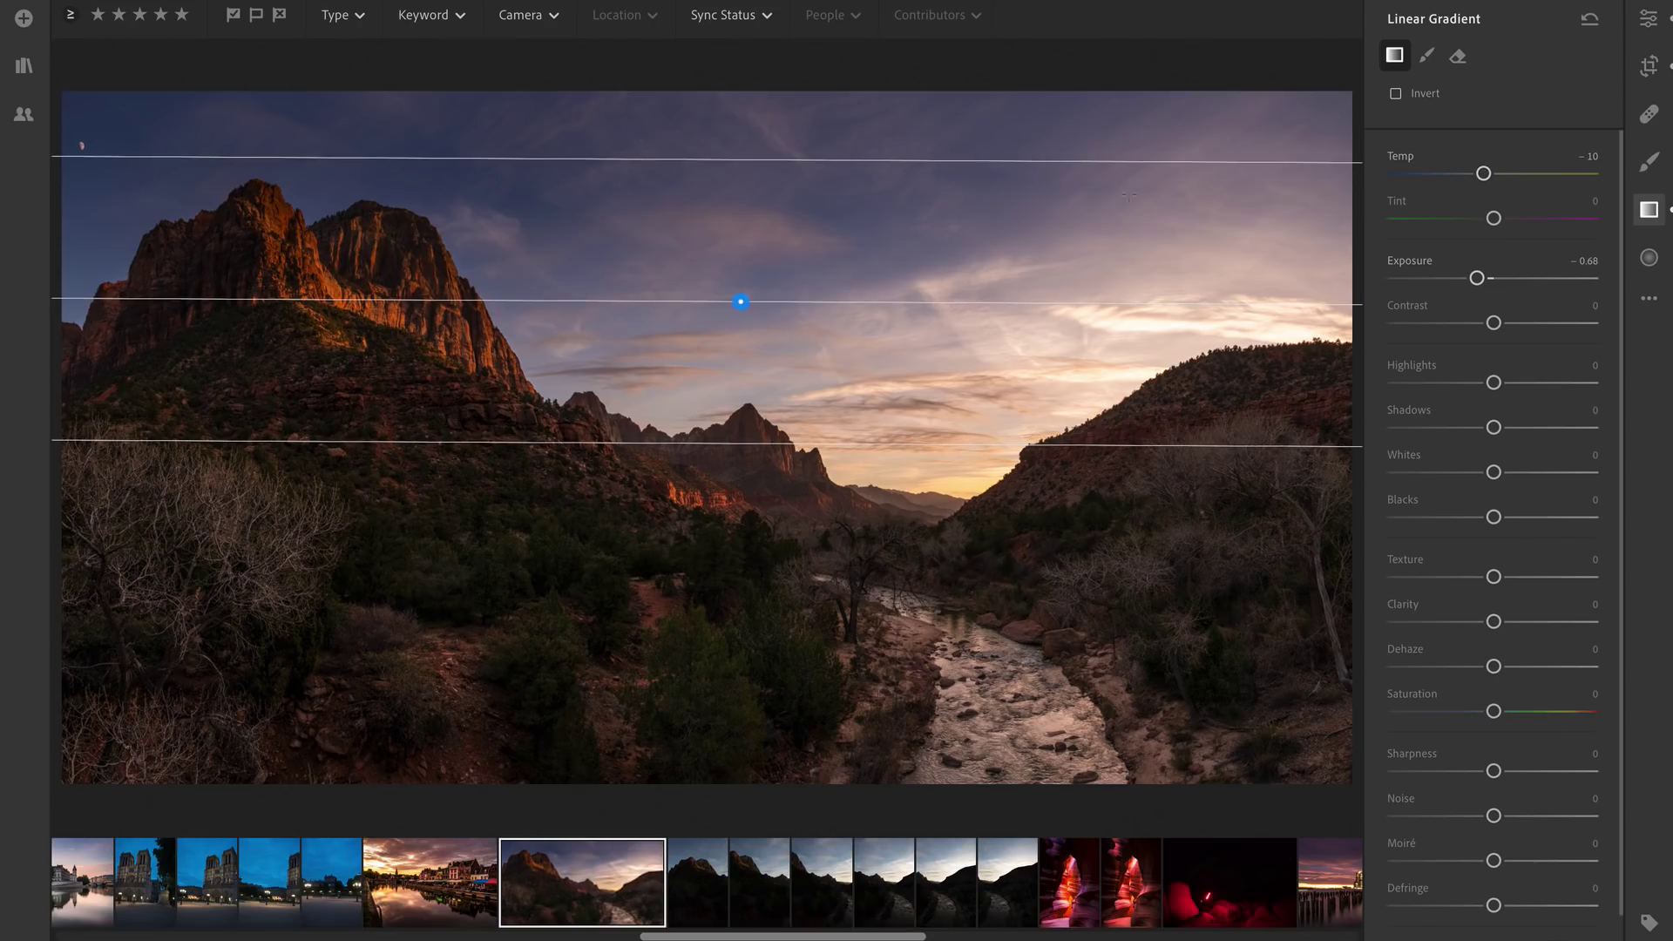
{"action": "mouse_move", "coordinate": [742, 298]}
{"action": "mouse_move", "coordinate": [871, 446]}
{"action": "left_mouse_down"}
{"action": "mouse_move", "coordinate": [874, 284]}
{"action": "mouse_move", "coordinate": [870, 493]}
{"action": "mouse_move", "coordinate": [874, 280]}
{"action": "mouse_move", "coordinate": [870, 478]}
{"action": "mouse_move", "coordinate": [868, 464]}
{"action": "left_mouse_up"}
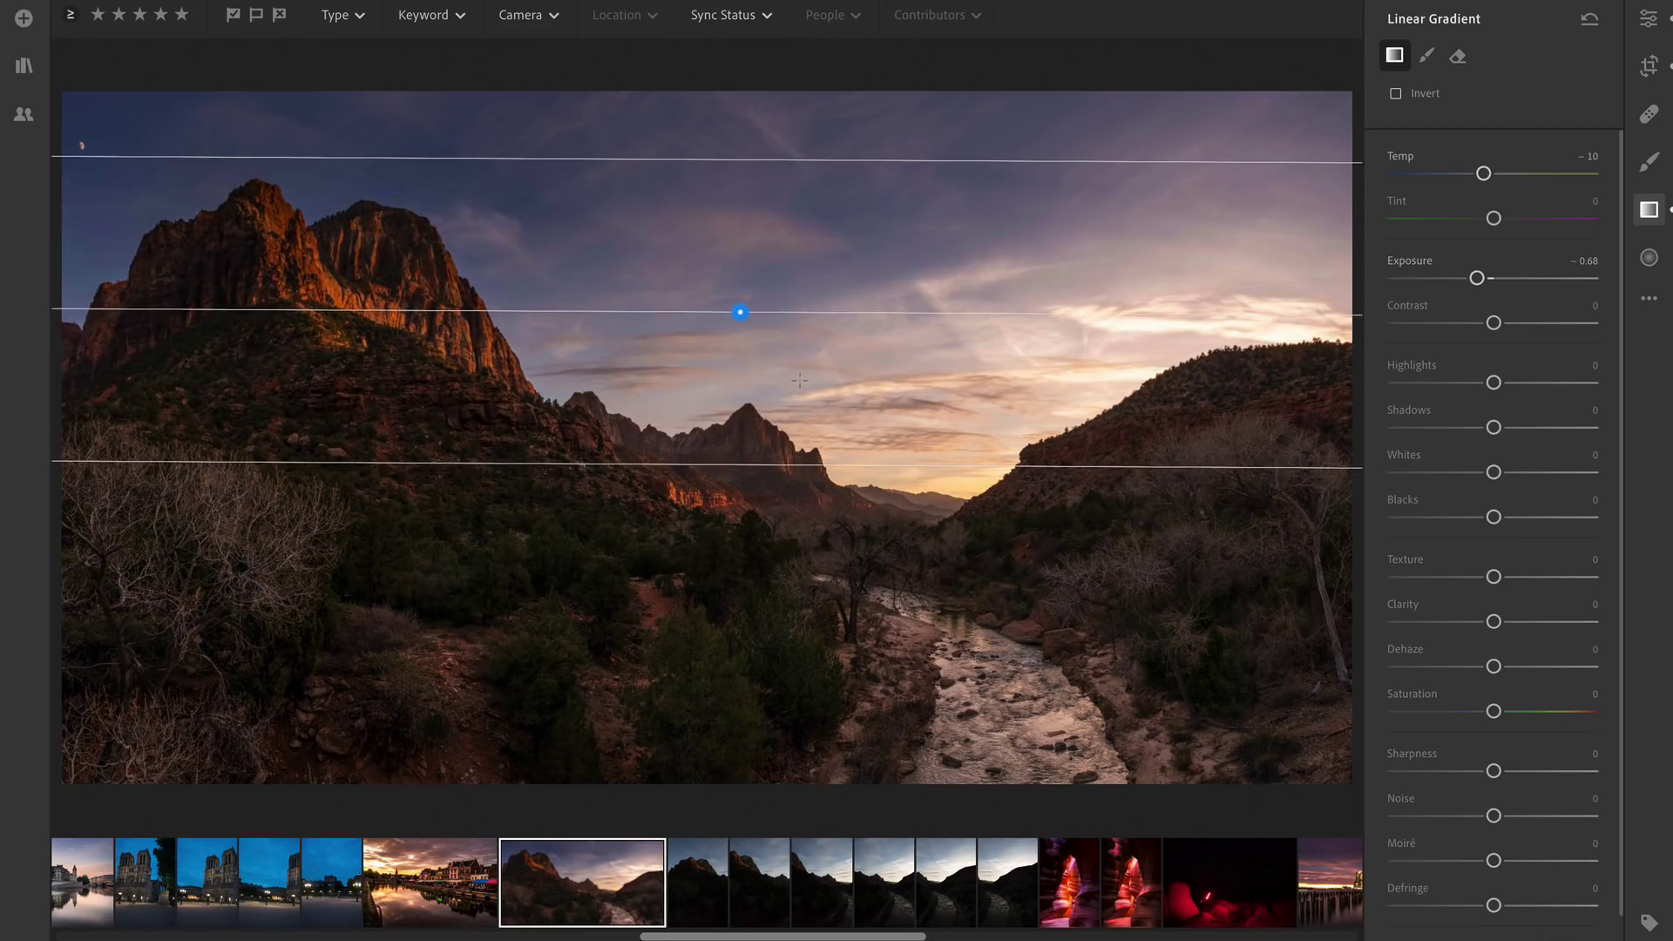
{"action": "left_click_drag", "start_coordinate": [747, 311], "coordinate": [760, 275]}
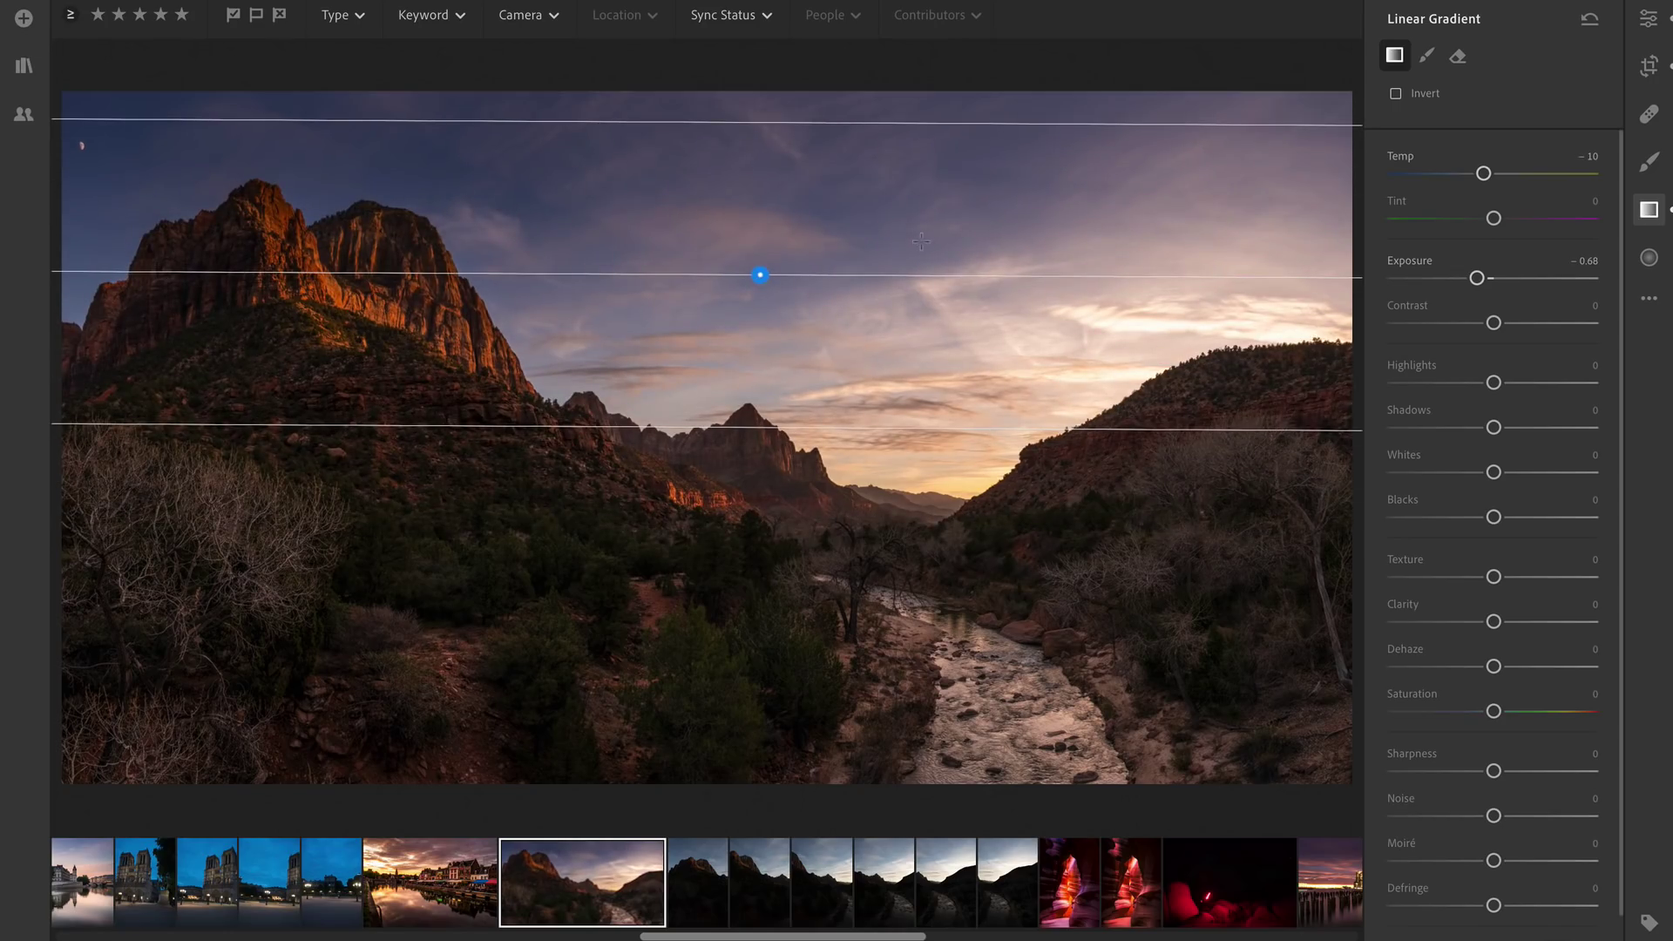
{"action": "left_click_drag", "start_coordinate": [760, 274], "coordinate": [758, 362]}
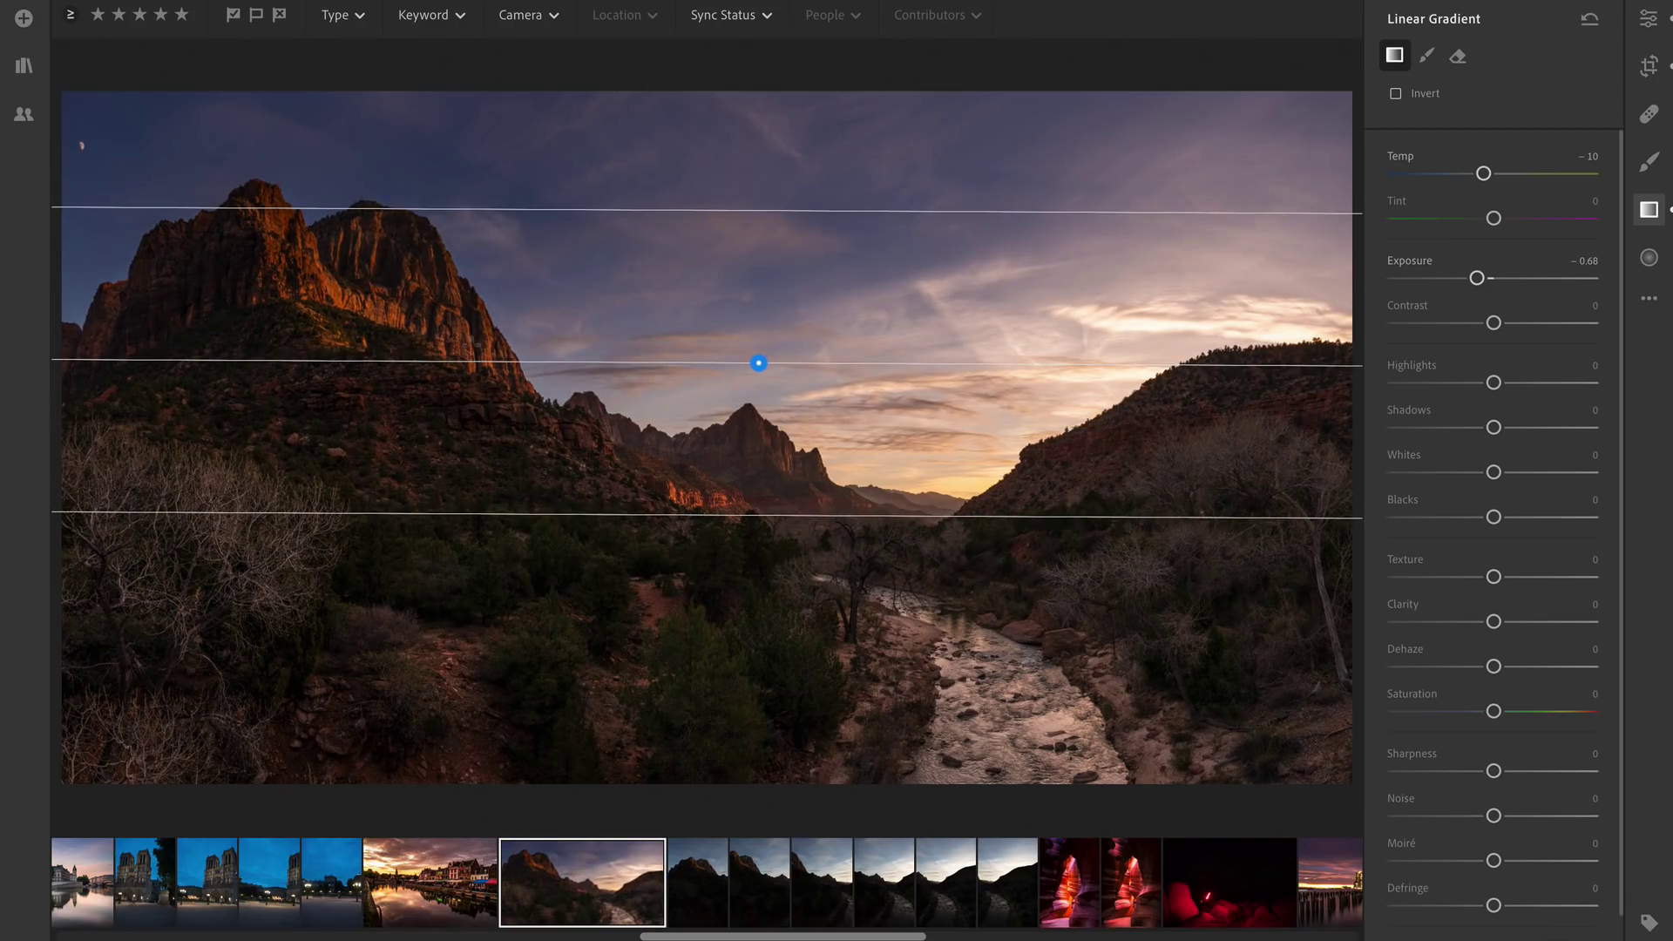
{"action": "left_click_drag", "start_coordinate": [757, 363], "coordinate": [771, 239]}
- Drag a second gradient up from the bottom edge and lower it over the river and trees
{"action": "left_click_drag", "start_coordinate": [791, 728], "coordinate": [791, 475]}
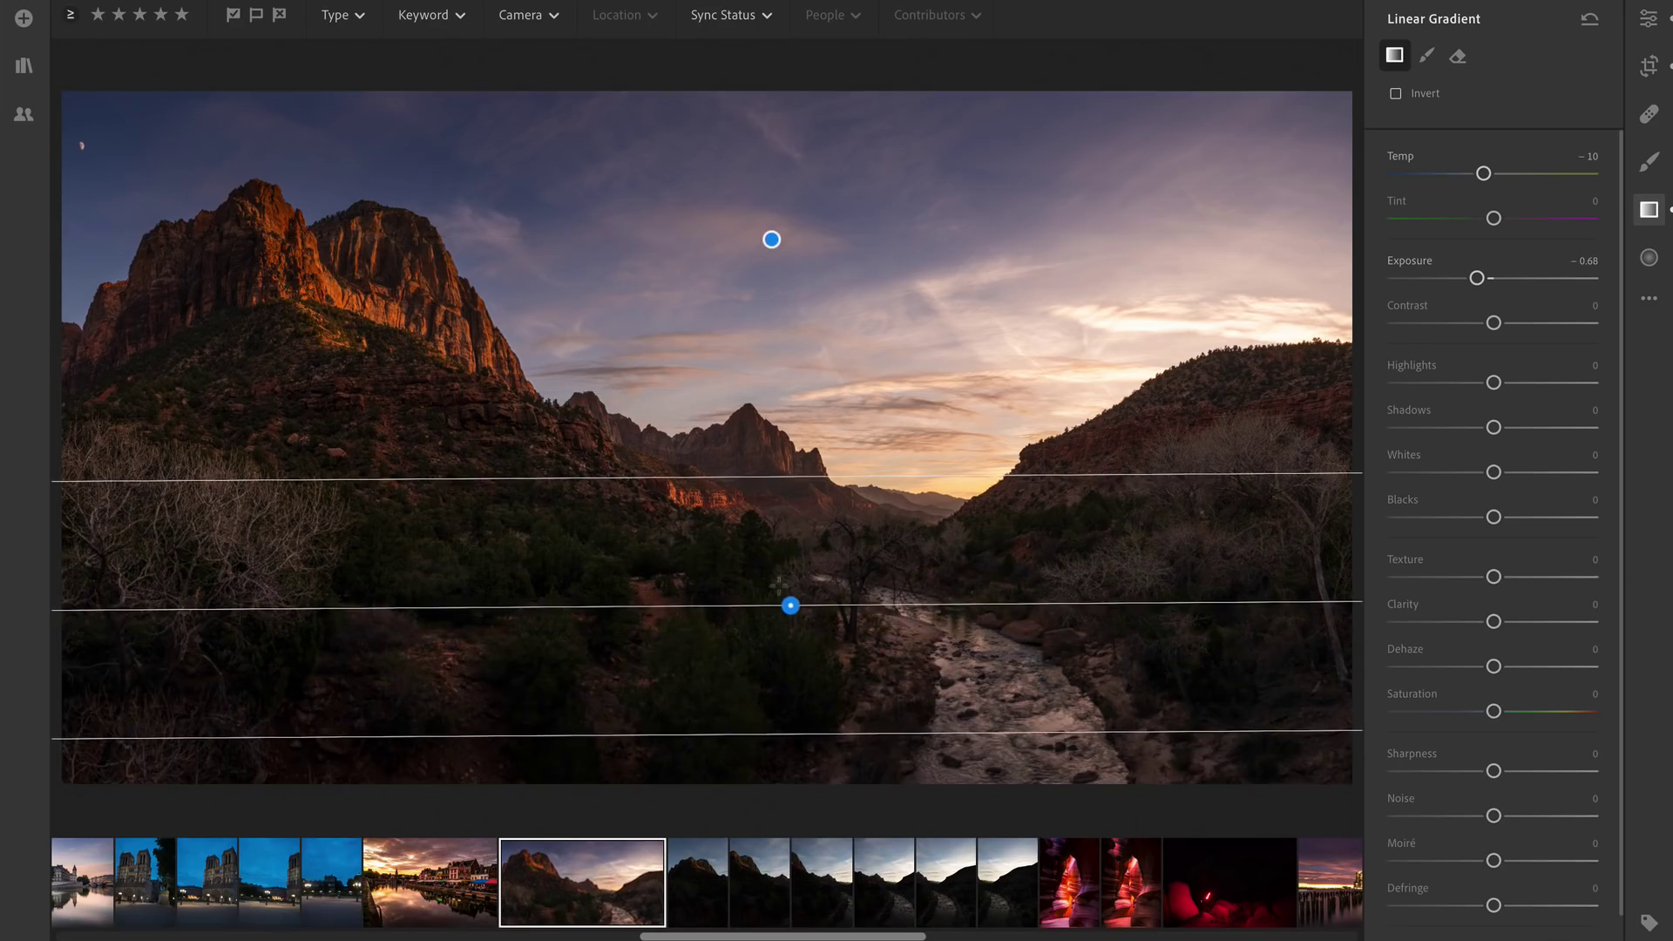
{"action": "left_click_drag", "start_coordinate": [790, 606], "coordinate": [786, 677]}
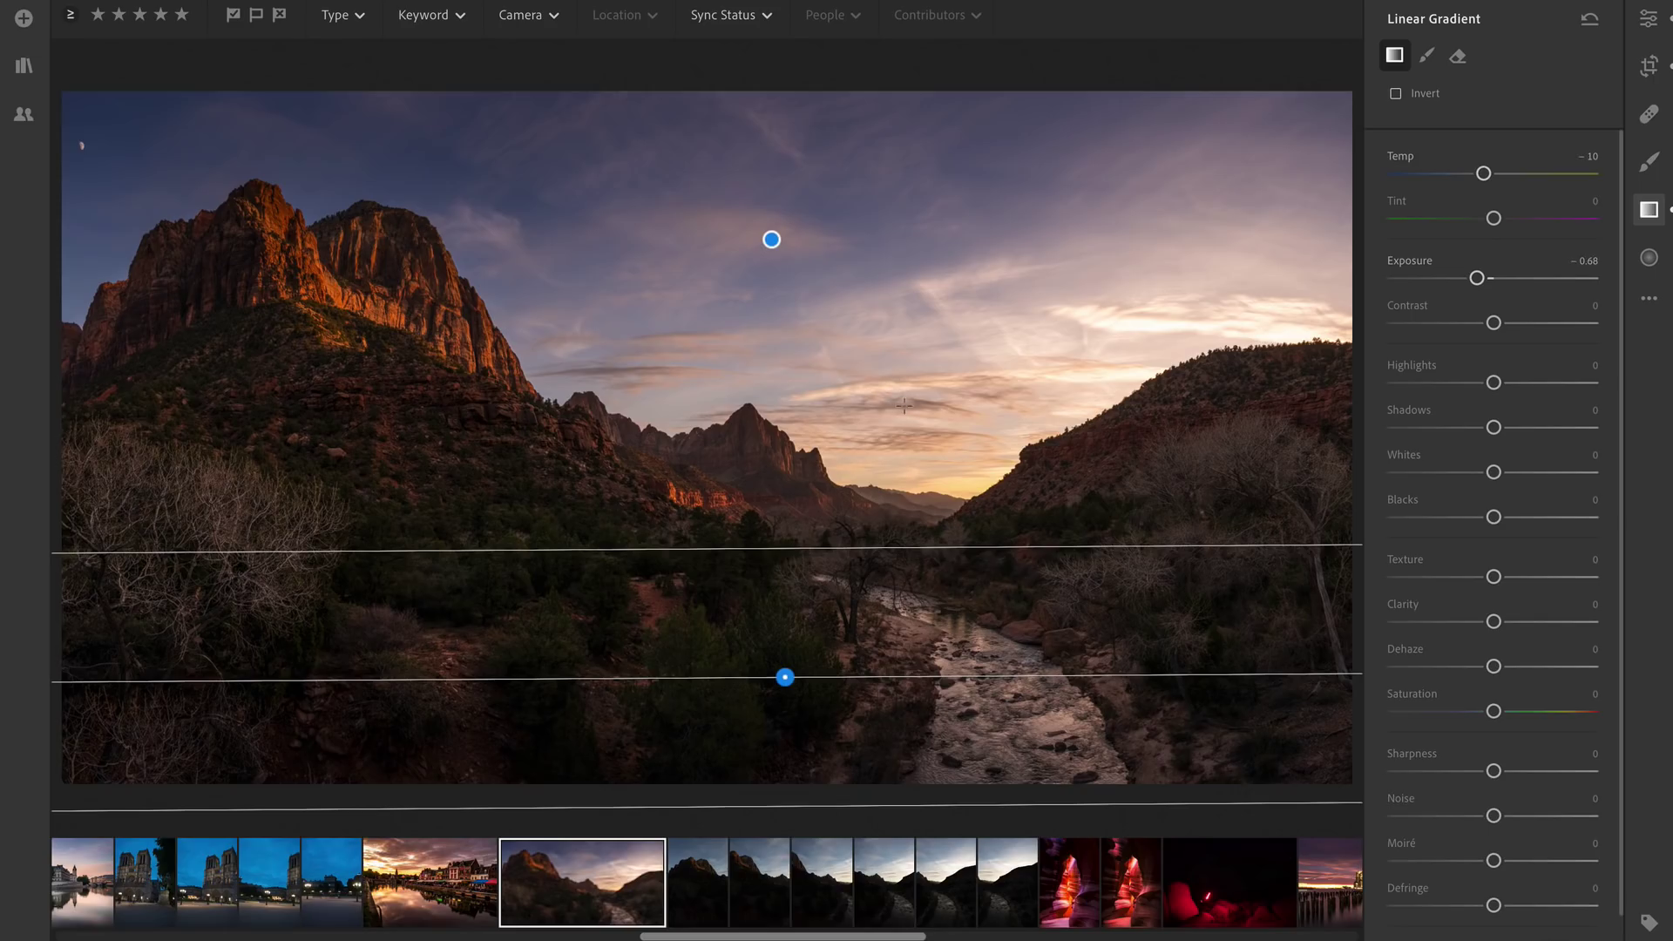
- Add a radial gradient over the sky and peaks with Exposure +0.32, Temp +33 and Saturation +29
{"action": "left_click", "coordinate": [1650, 259]}
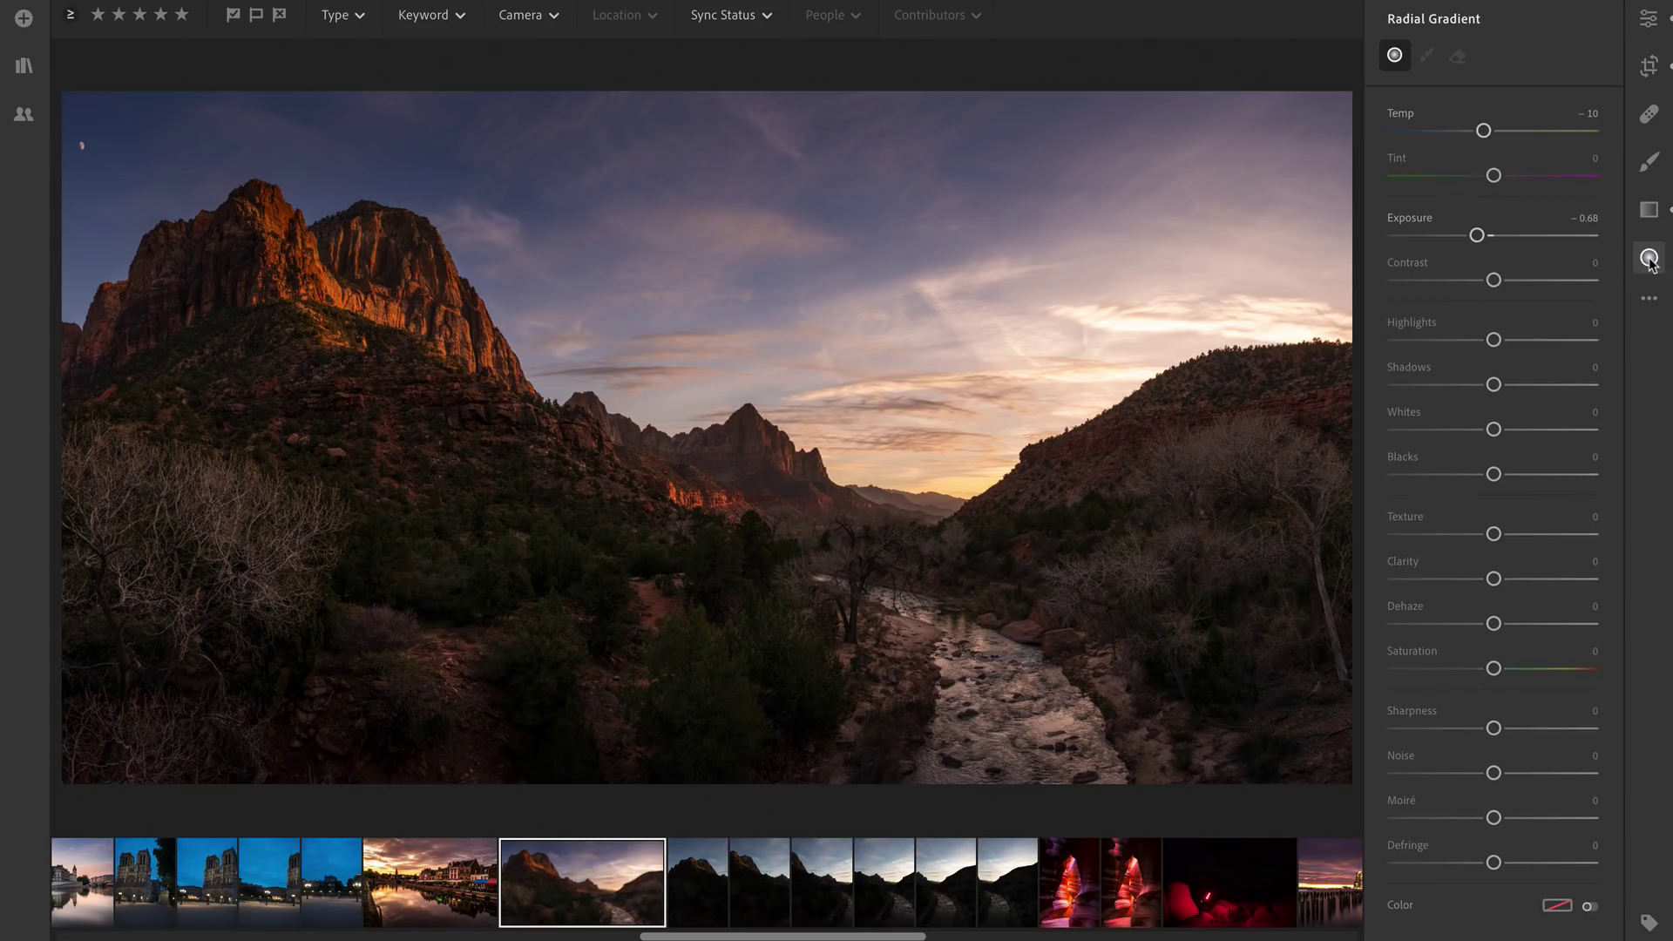
{"action": "left_click_drag", "start_coordinate": [828, 398], "coordinate": [1403, 522]}
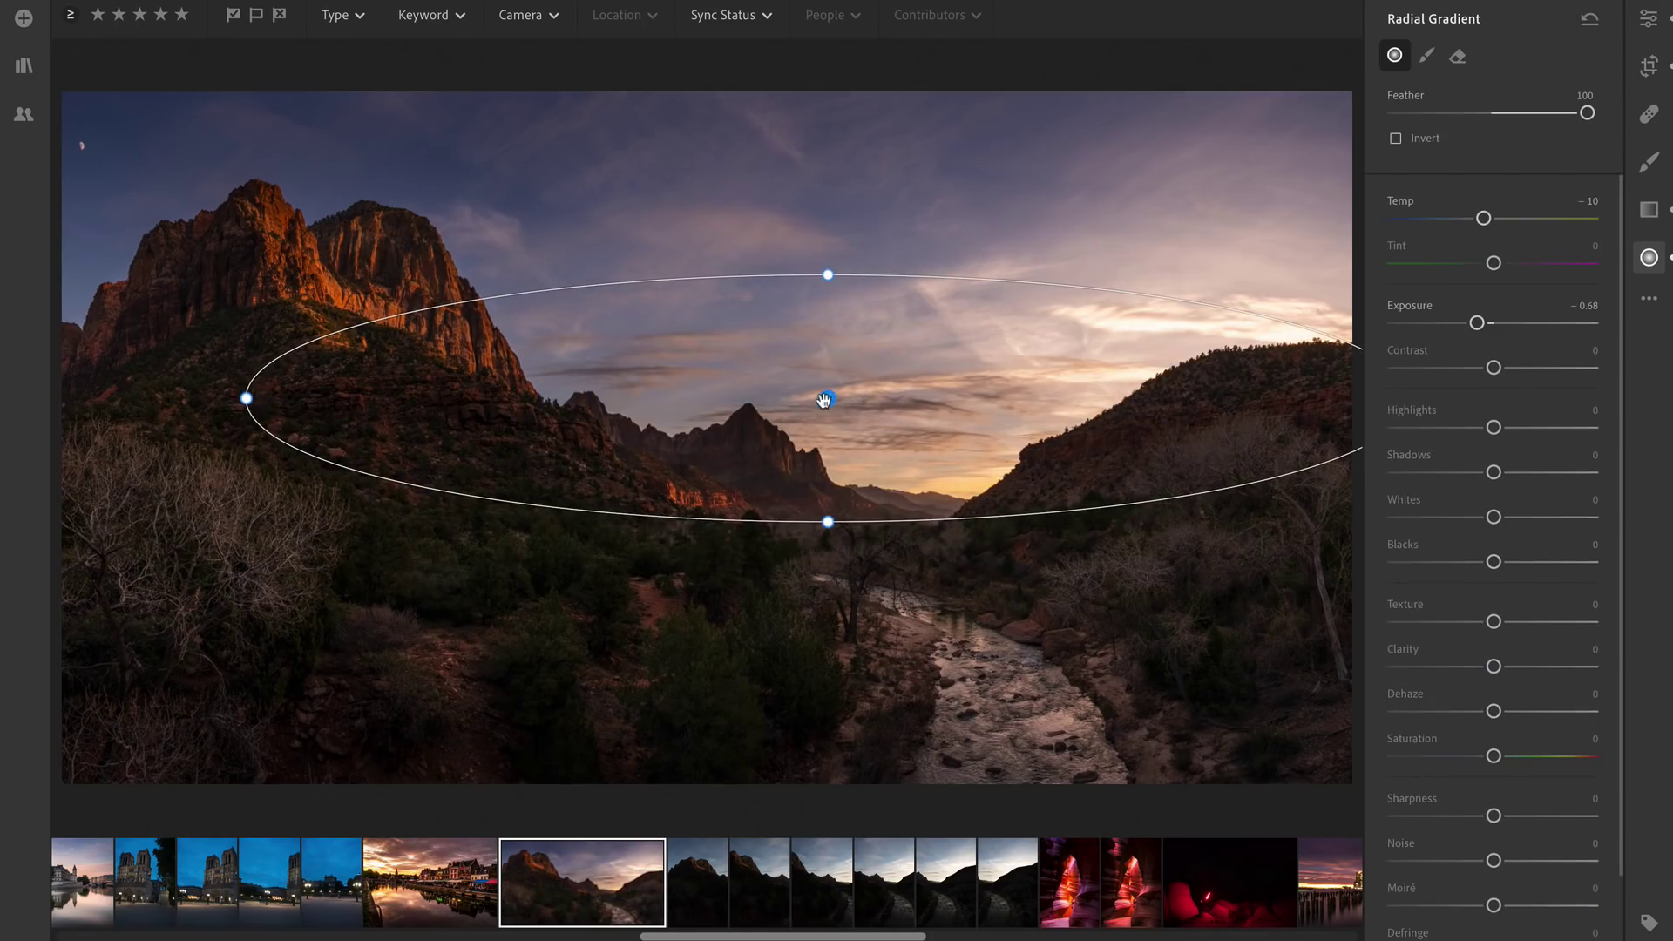
{"action": "left_click_drag", "start_coordinate": [827, 398], "coordinate": [767, 363]}
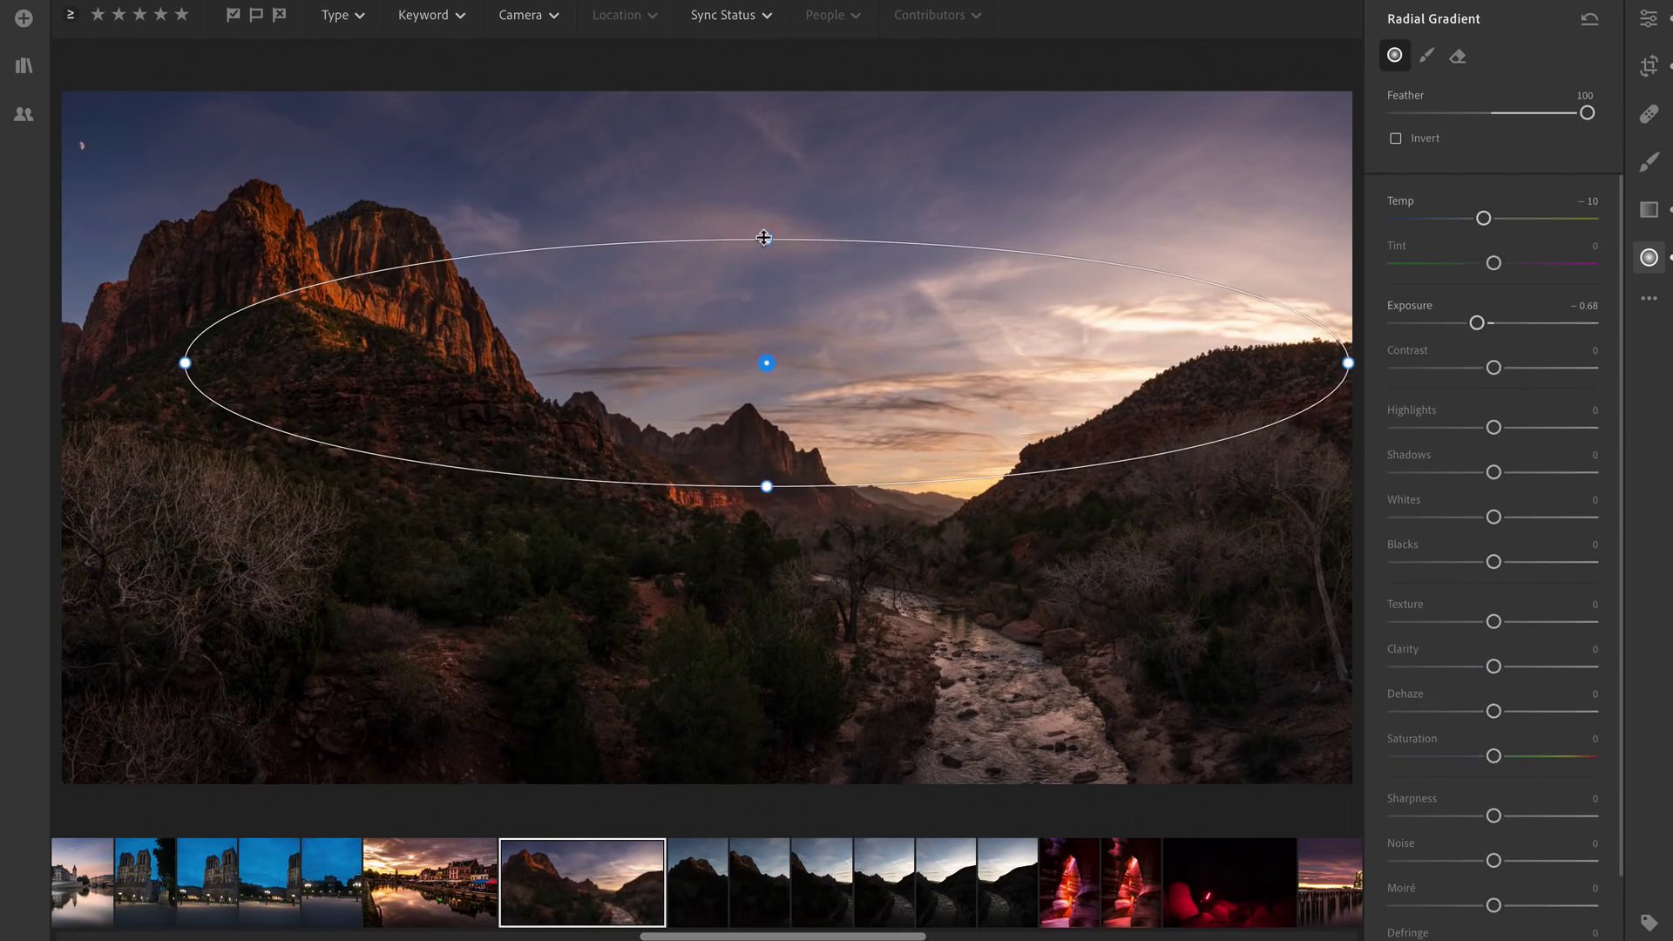
{"action": "left_click_drag", "start_coordinate": [767, 240], "coordinate": [766, 188]}
{"action": "left_click_drag", "start_coordinate": [763, 360], "coordinate": [681, 333]}
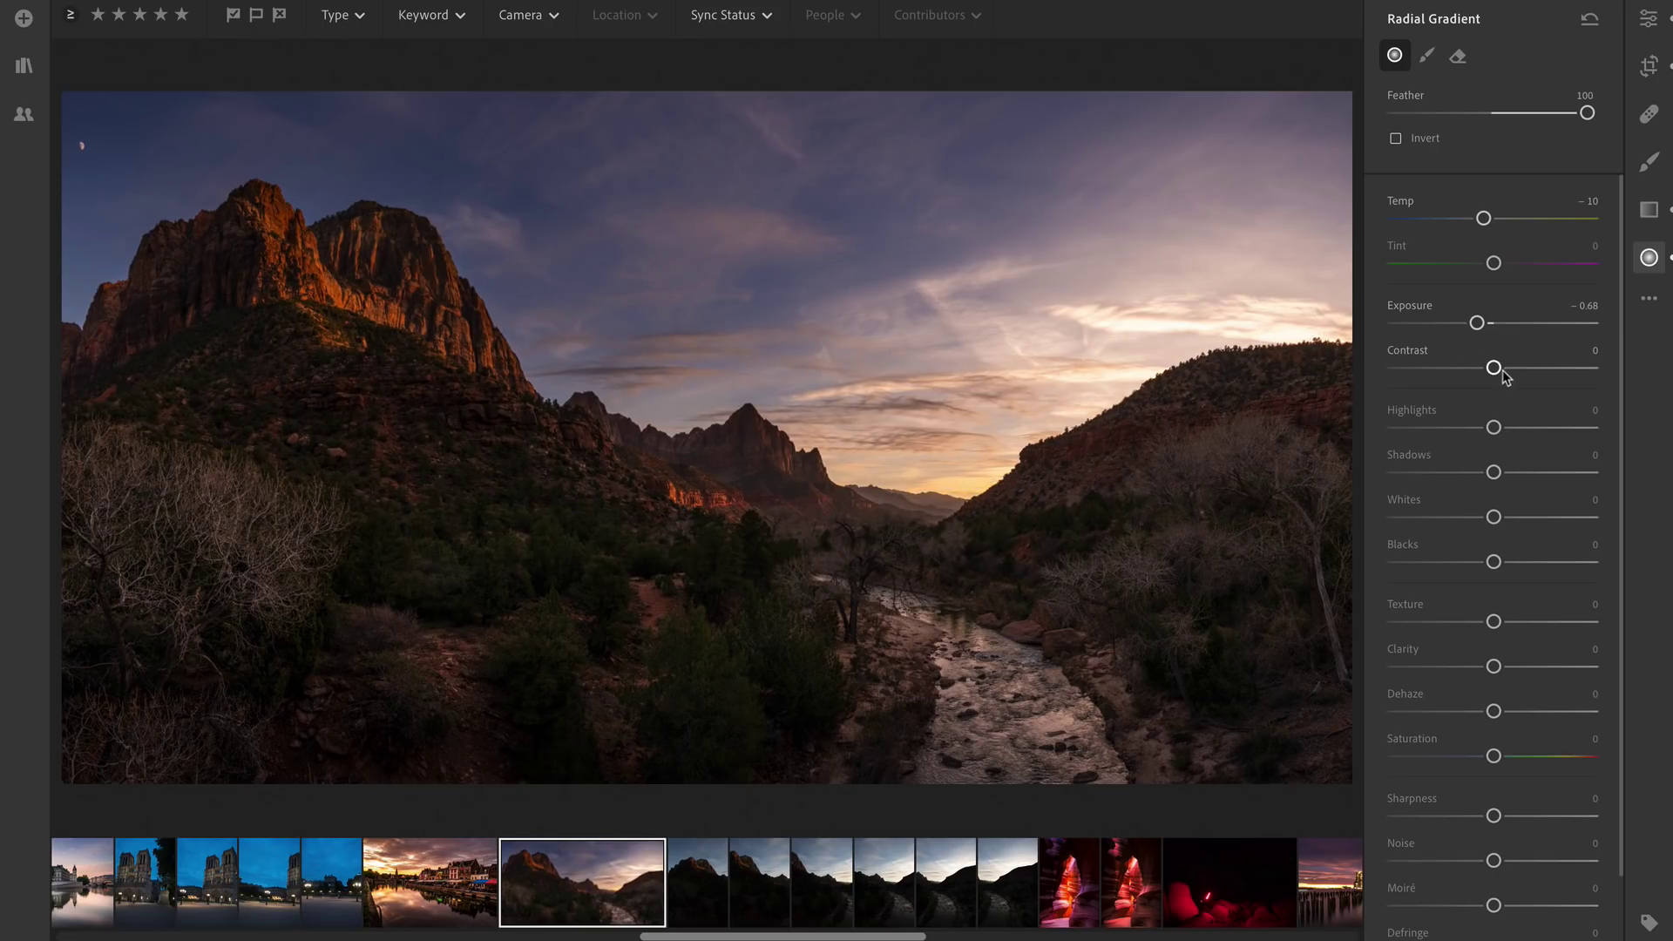
{"action": "left_click_drag", "start_coordinate": [1477, 322], "coordinate": [1502, 324]}
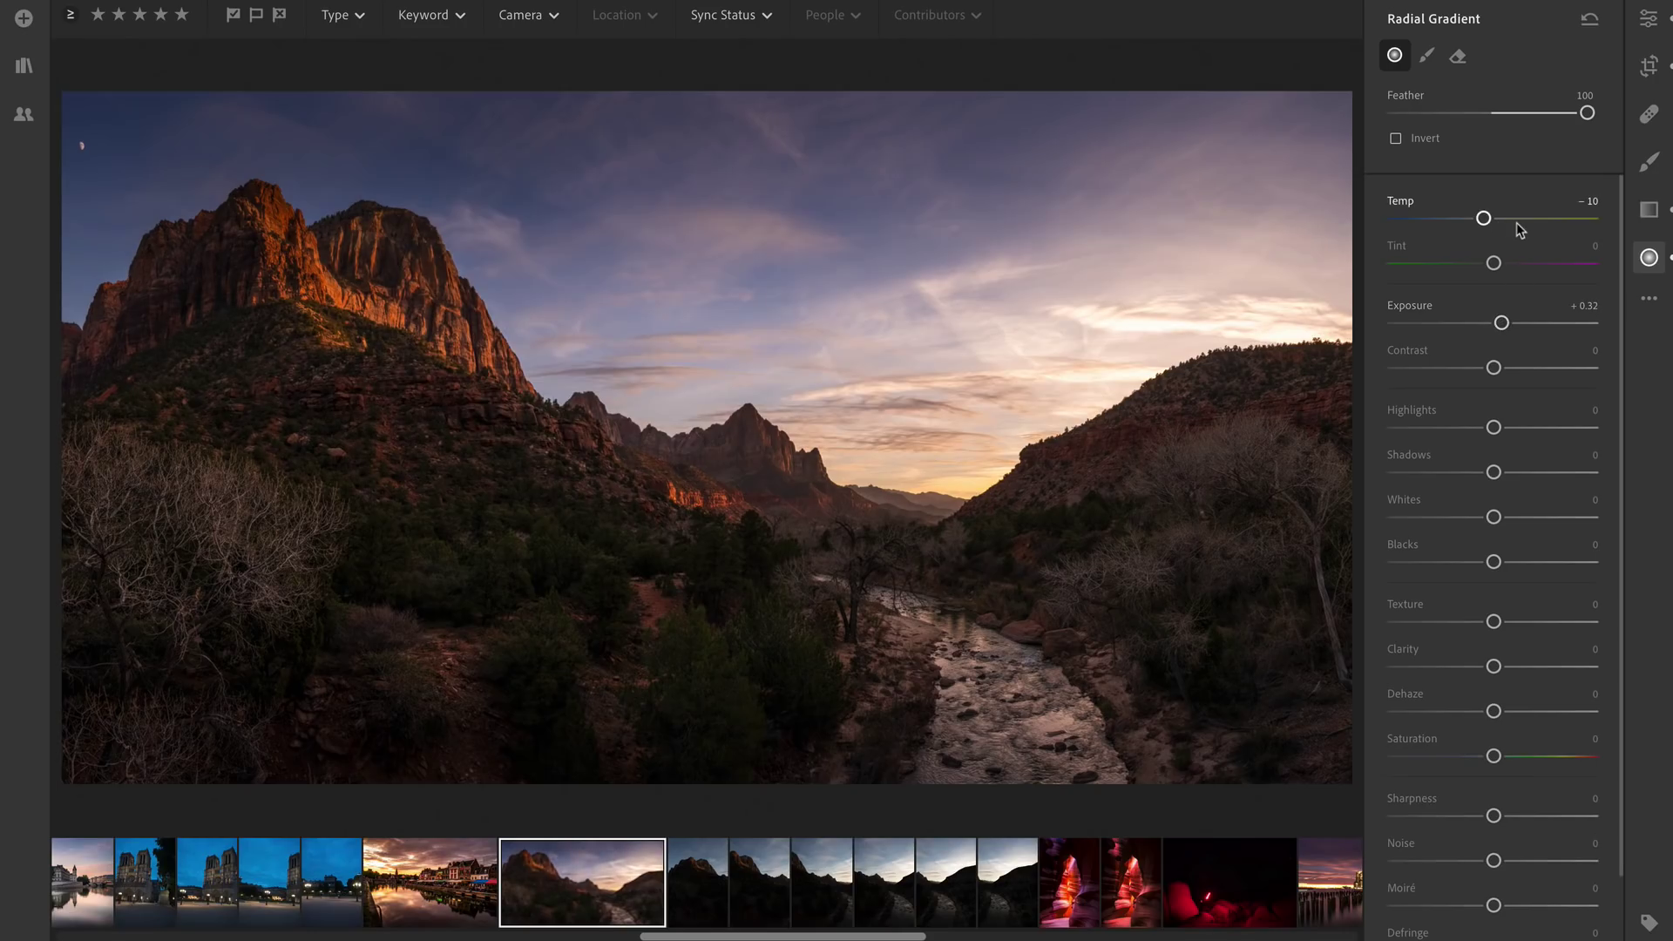
{"action": "left_click_drag", "start_coordinate": [1484, 218], "coordinate": [1501, 262]}
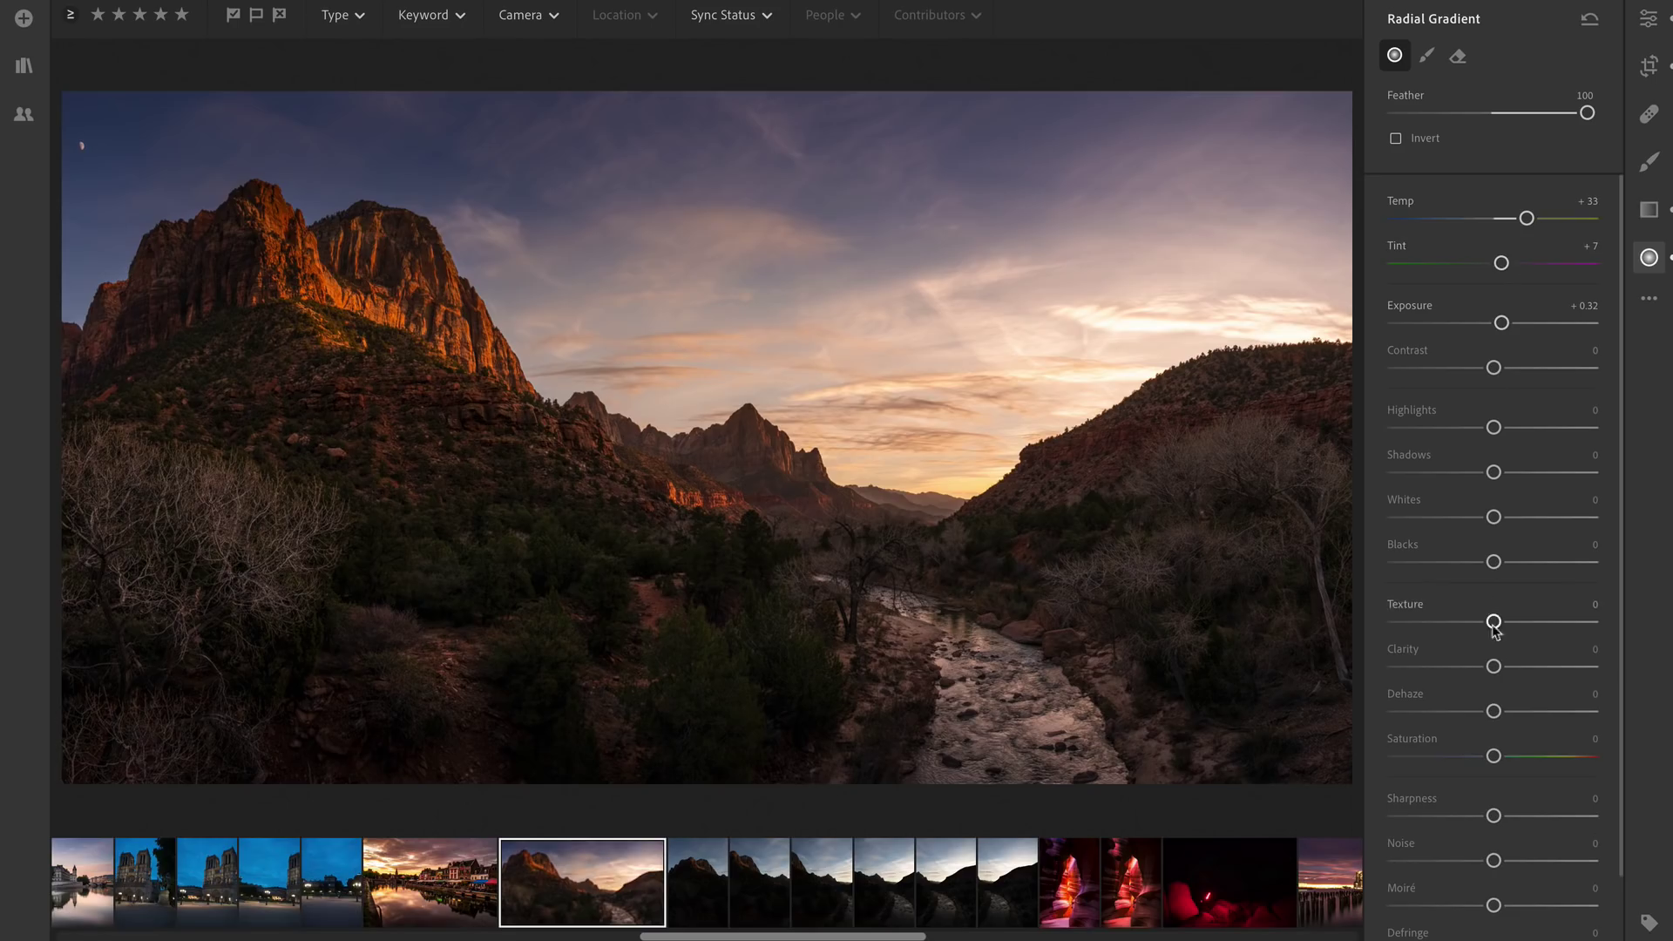
{"action": "left_click_drag", "start_coordinate": [1489, 763], "coordinate": [1523, 758]}
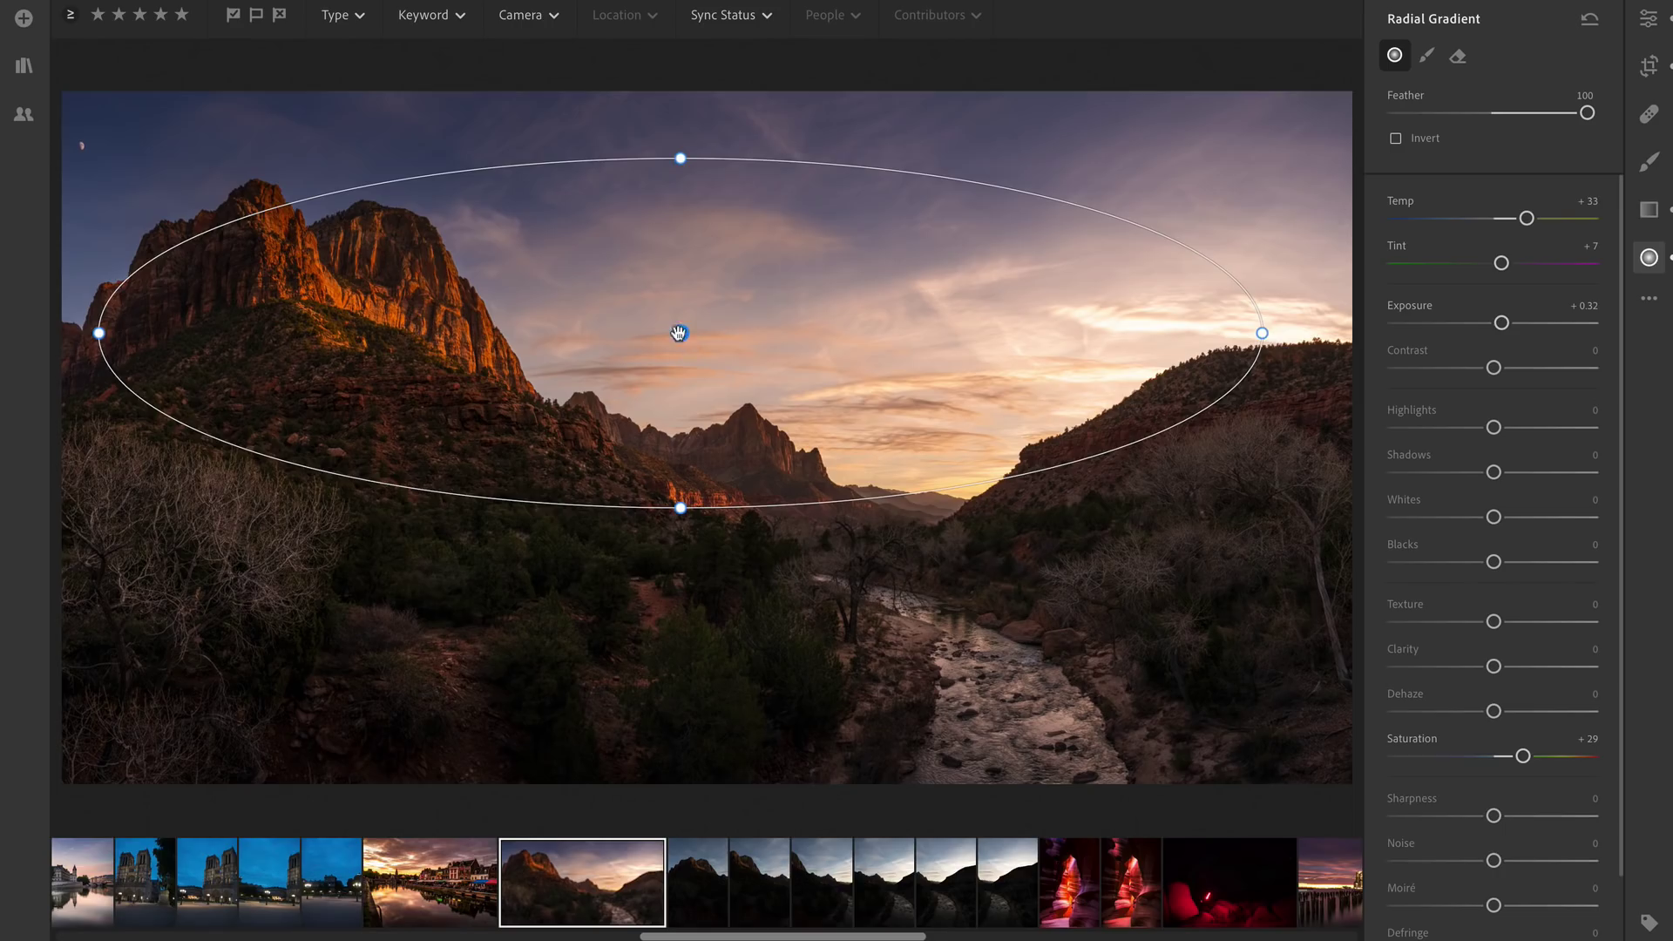
- Widen the radial gradient to the photo's edges, raise Tint to +12 and lower Saturation to +22
{"action": "left_click_drag", "start_coordinate": [680, 333], "coordinate": [691, 340]}
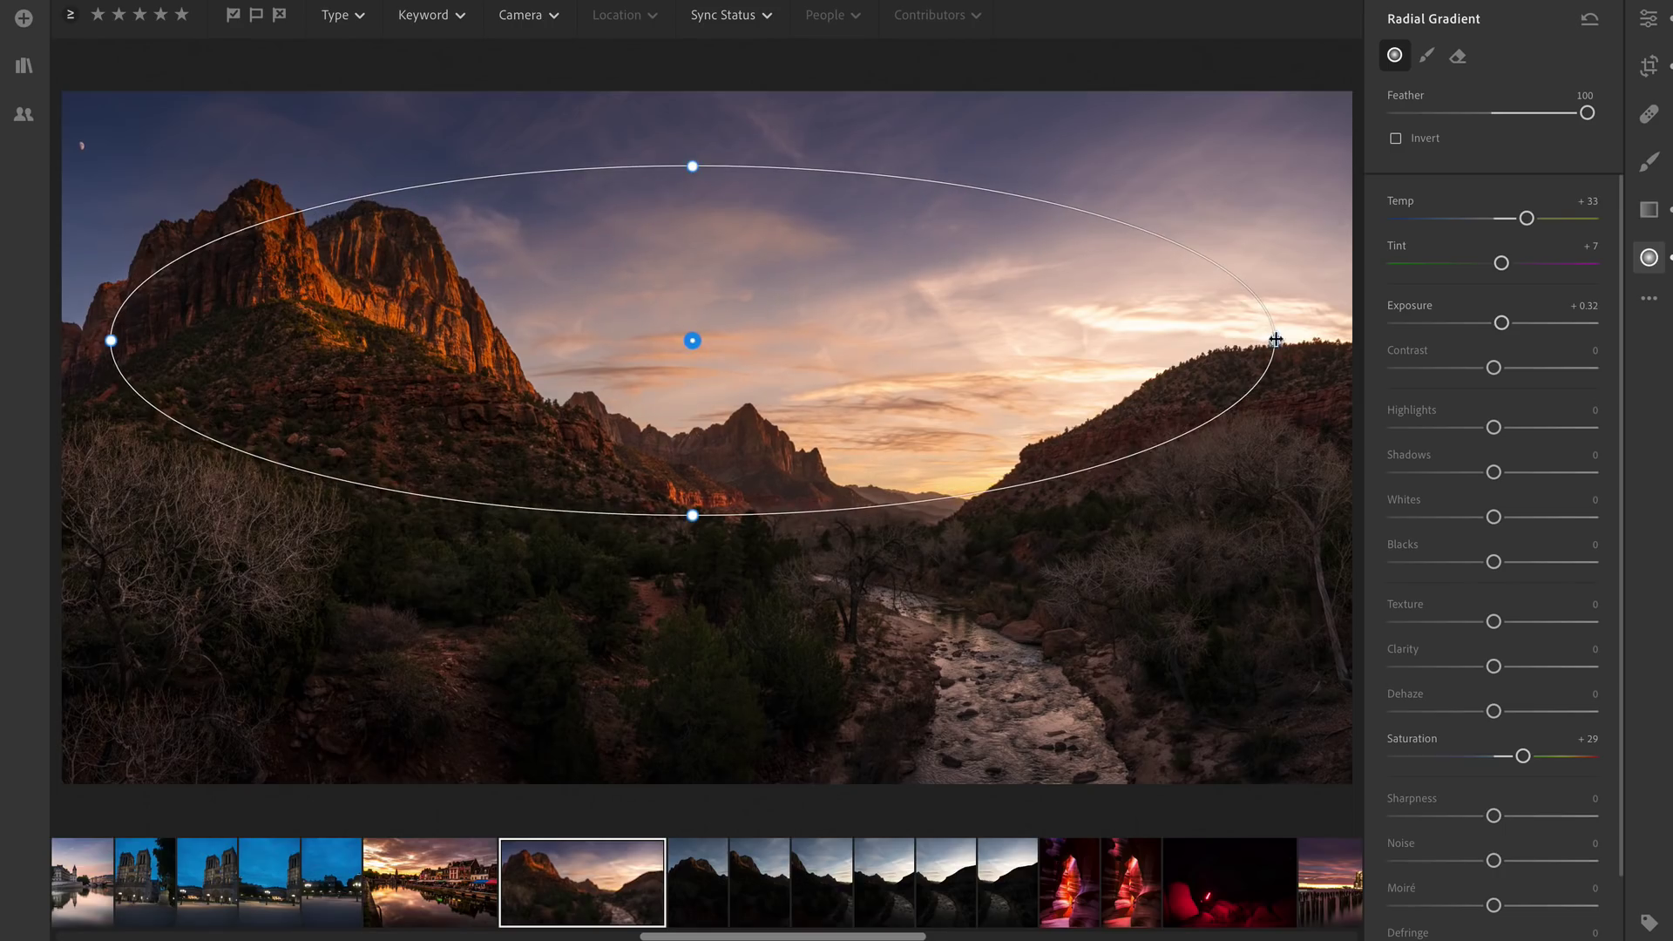
{"action": "left_click_drag", "start_coordinate": [1279, 342], "coordinate": [1351, 346]}
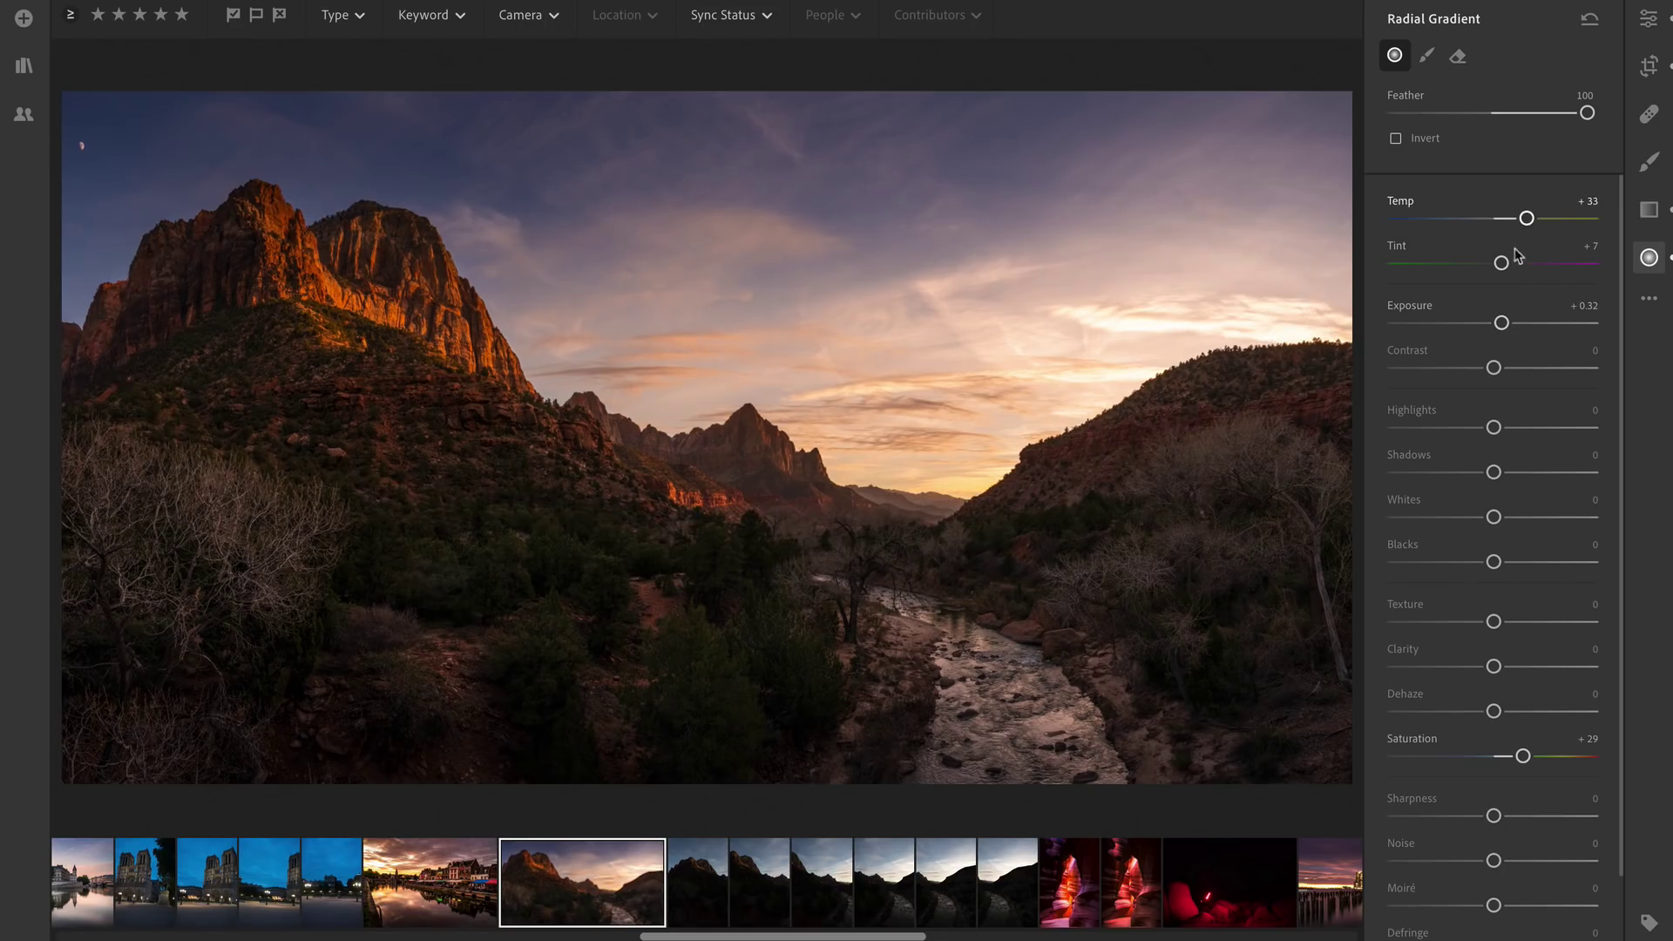
{"action": "left_click_drag", "start_coordinate": [1502, 262], "coordinate": [1507, 263]}
{"action": "left_click_drag", "start_coordinate": [1523, 757], "coordinate": [1517, 761]}
- Raise contrast from +36 to +59, then start a brush with Temp and Tint reset to zero
{"action": "left_click", "coordinate": [1646, 23]}
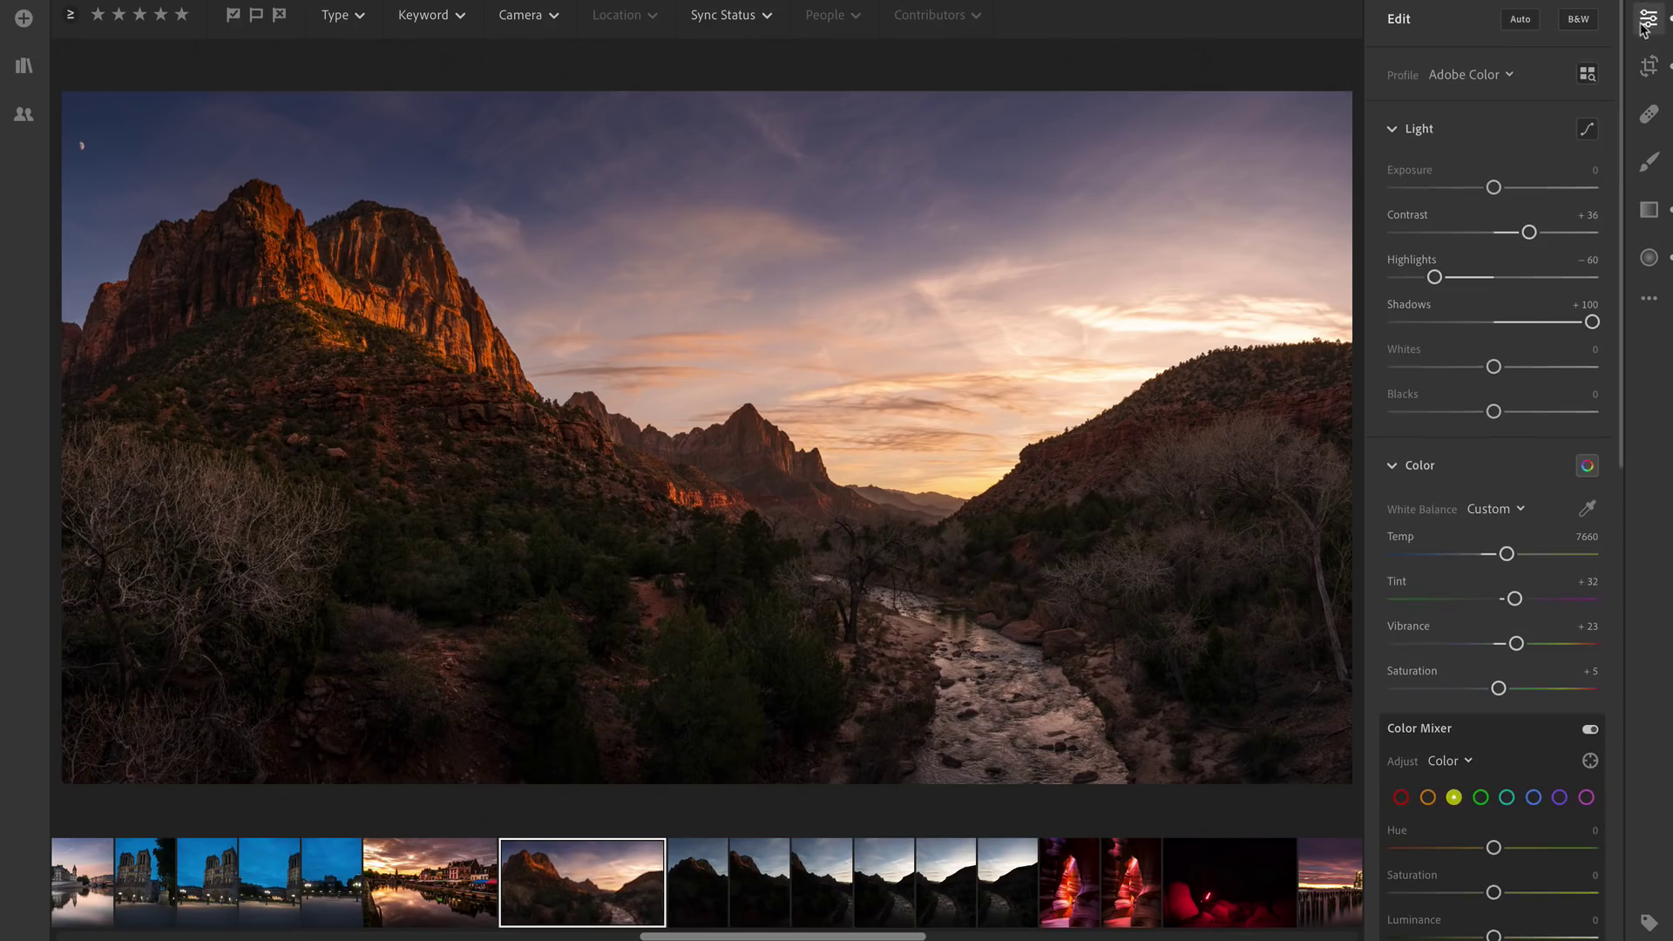
{"action": "left_click_drag", "start_coordinate": [1529, 232], "coordinate": [1553, 233]}
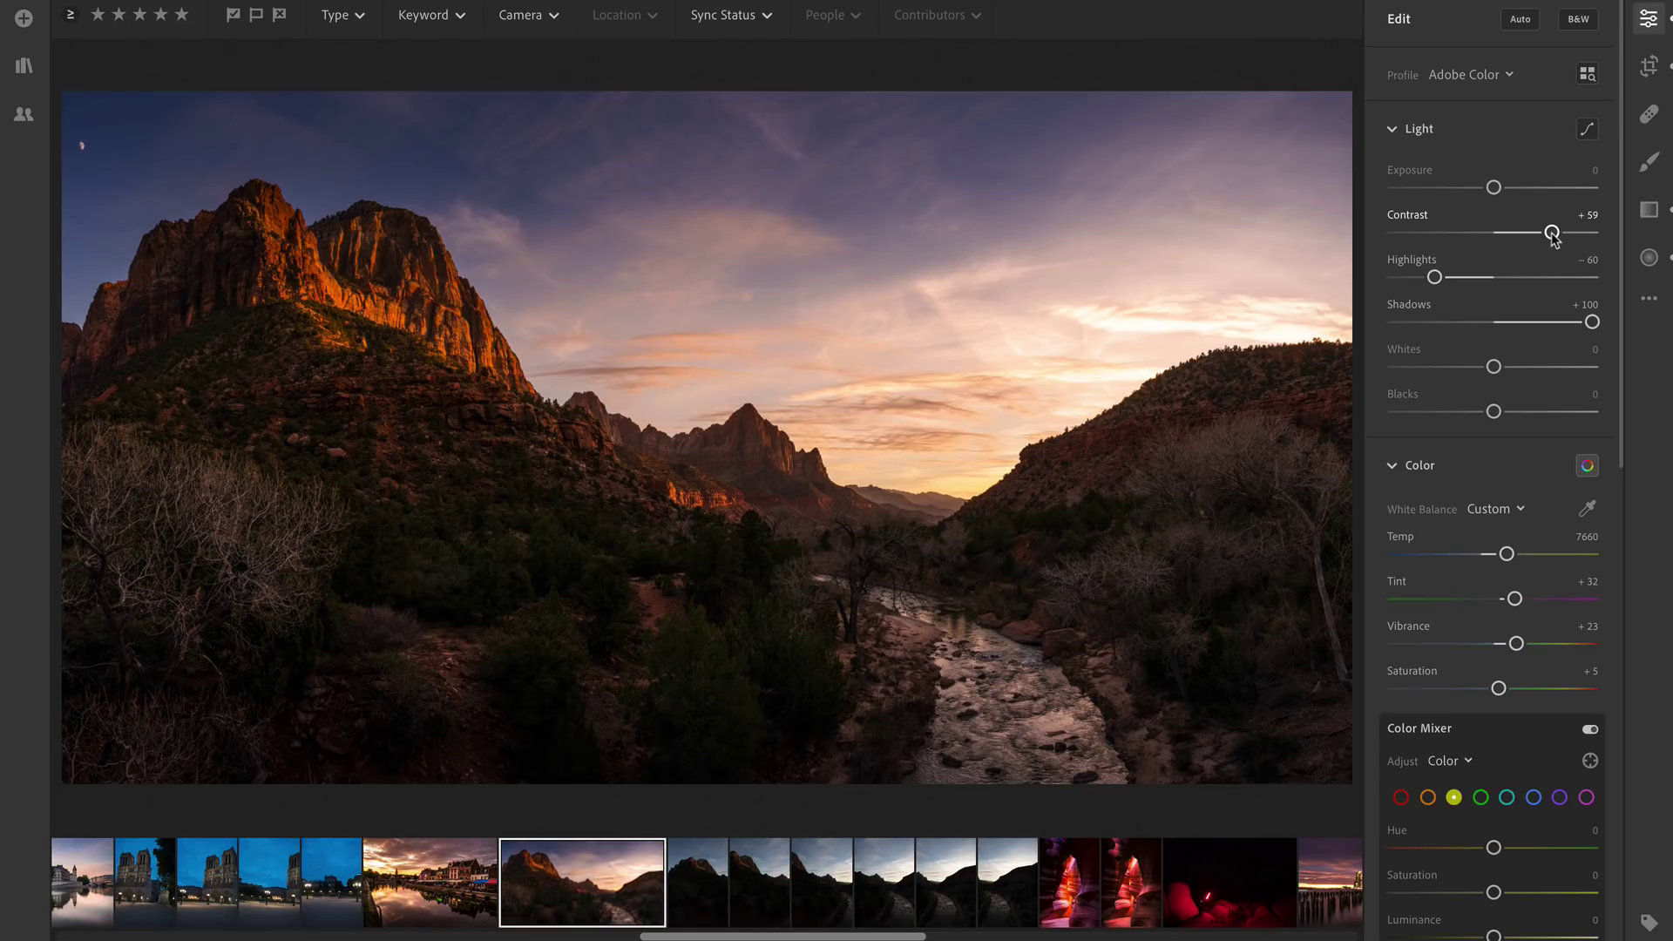
{"action": "left_click", "coordinate": [1650, 163]}
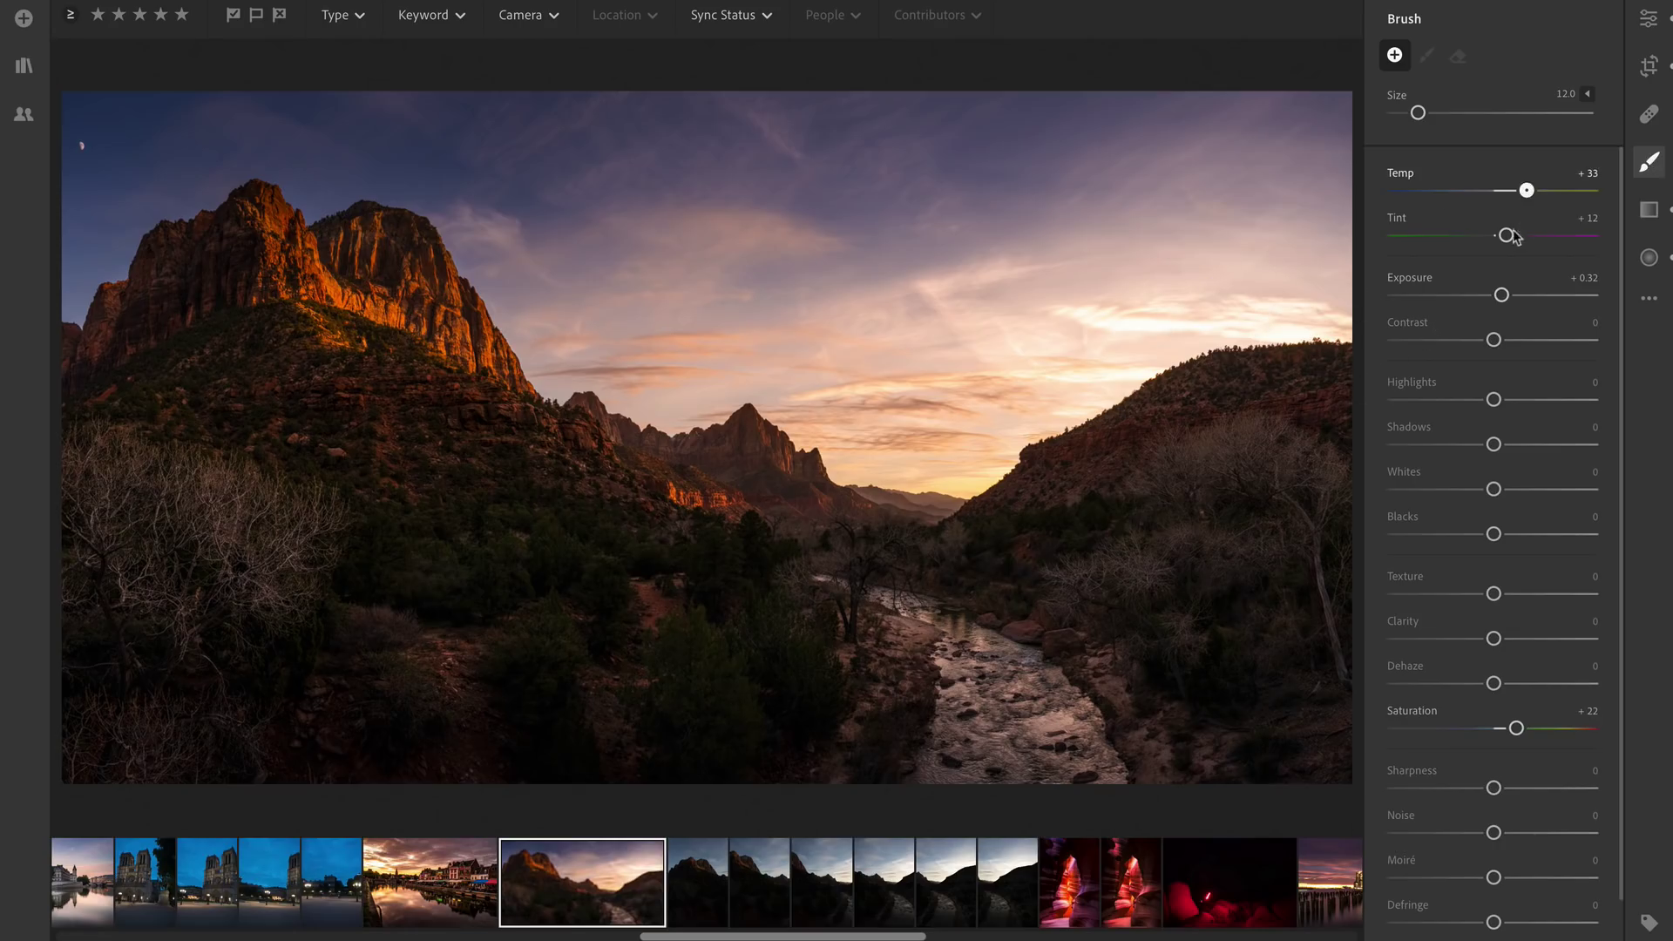
{"action": "double_click", "coordinate": [1527, 191]}
{"action": "left_click", "coordinate": [1509, 235]}
{"action": "double_click", "coordinate": [1507, 236]}
- Give the brush Exposure +0.80, Clarity +24 and zero Saturation, and resize it to 14
{"action": "left_click_drag", "start_coordinate": [1502, 294], "coordinate": [1514, 295]}
{"action": "double_click", "coordinate": [1517, 729]}
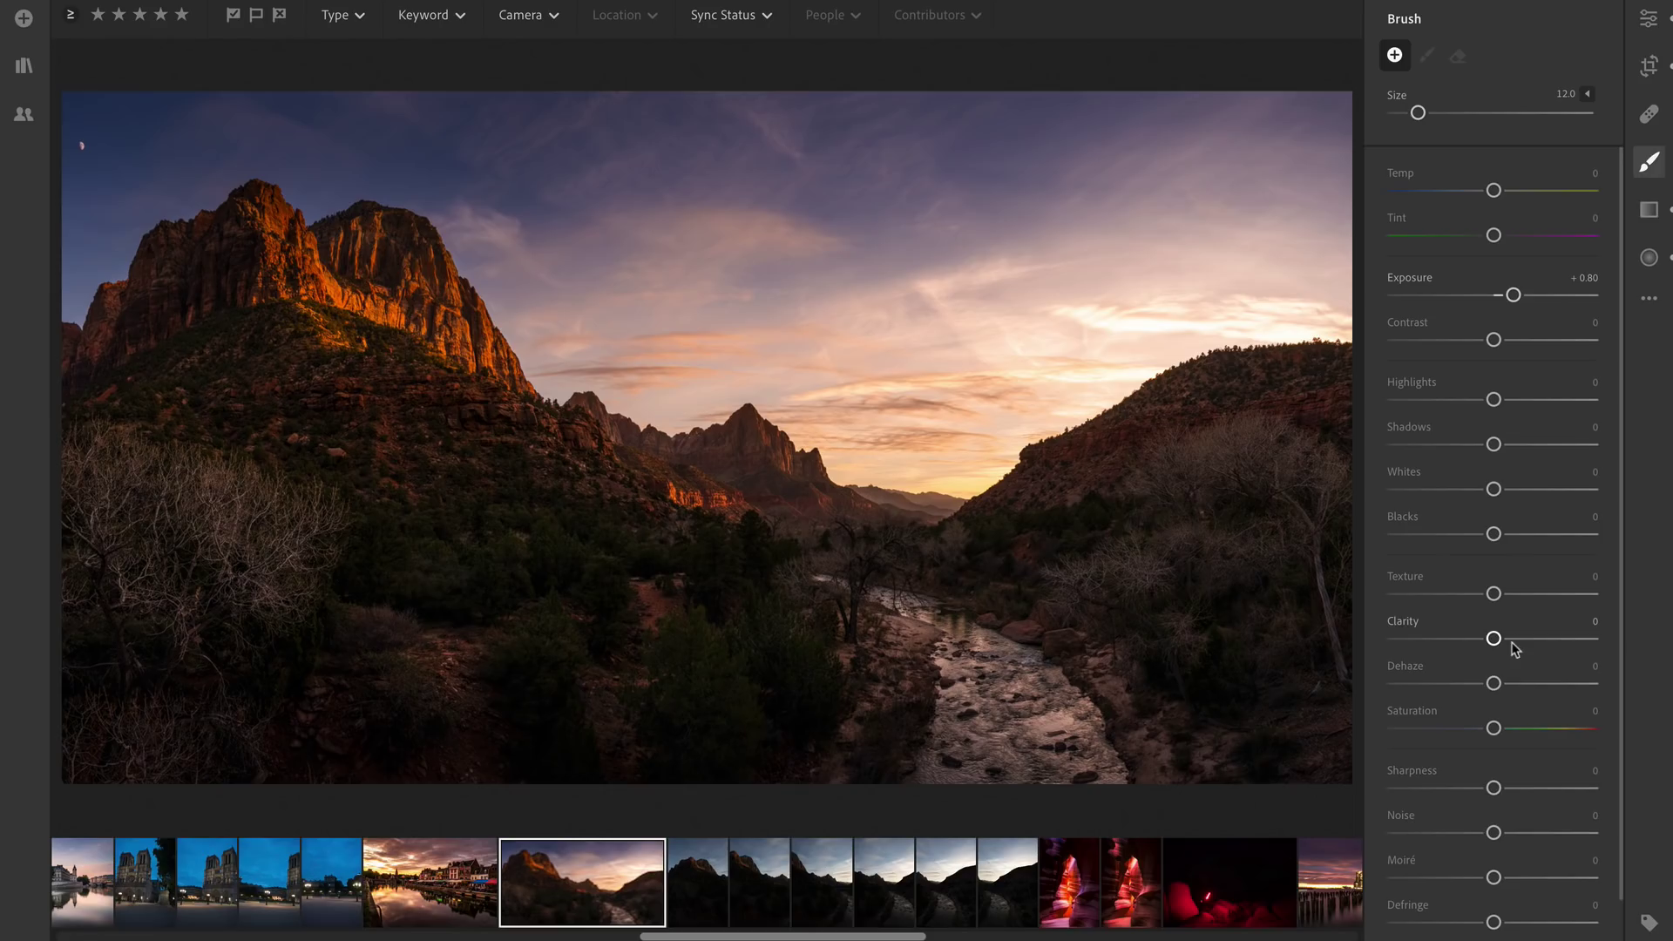
{"action": "left_click_drag", "start_coordinate": [1512, 643], "coordinate": [1517, 641]}
{"action": "key", "text": "bracketright"}
{"action": "key", "text": "bracketleft"}
{"action": "key", "text": "bracketleft"}
{"action": "key", "text": "bracketleft"}
{"action": "key", "text": "bracketleft"}
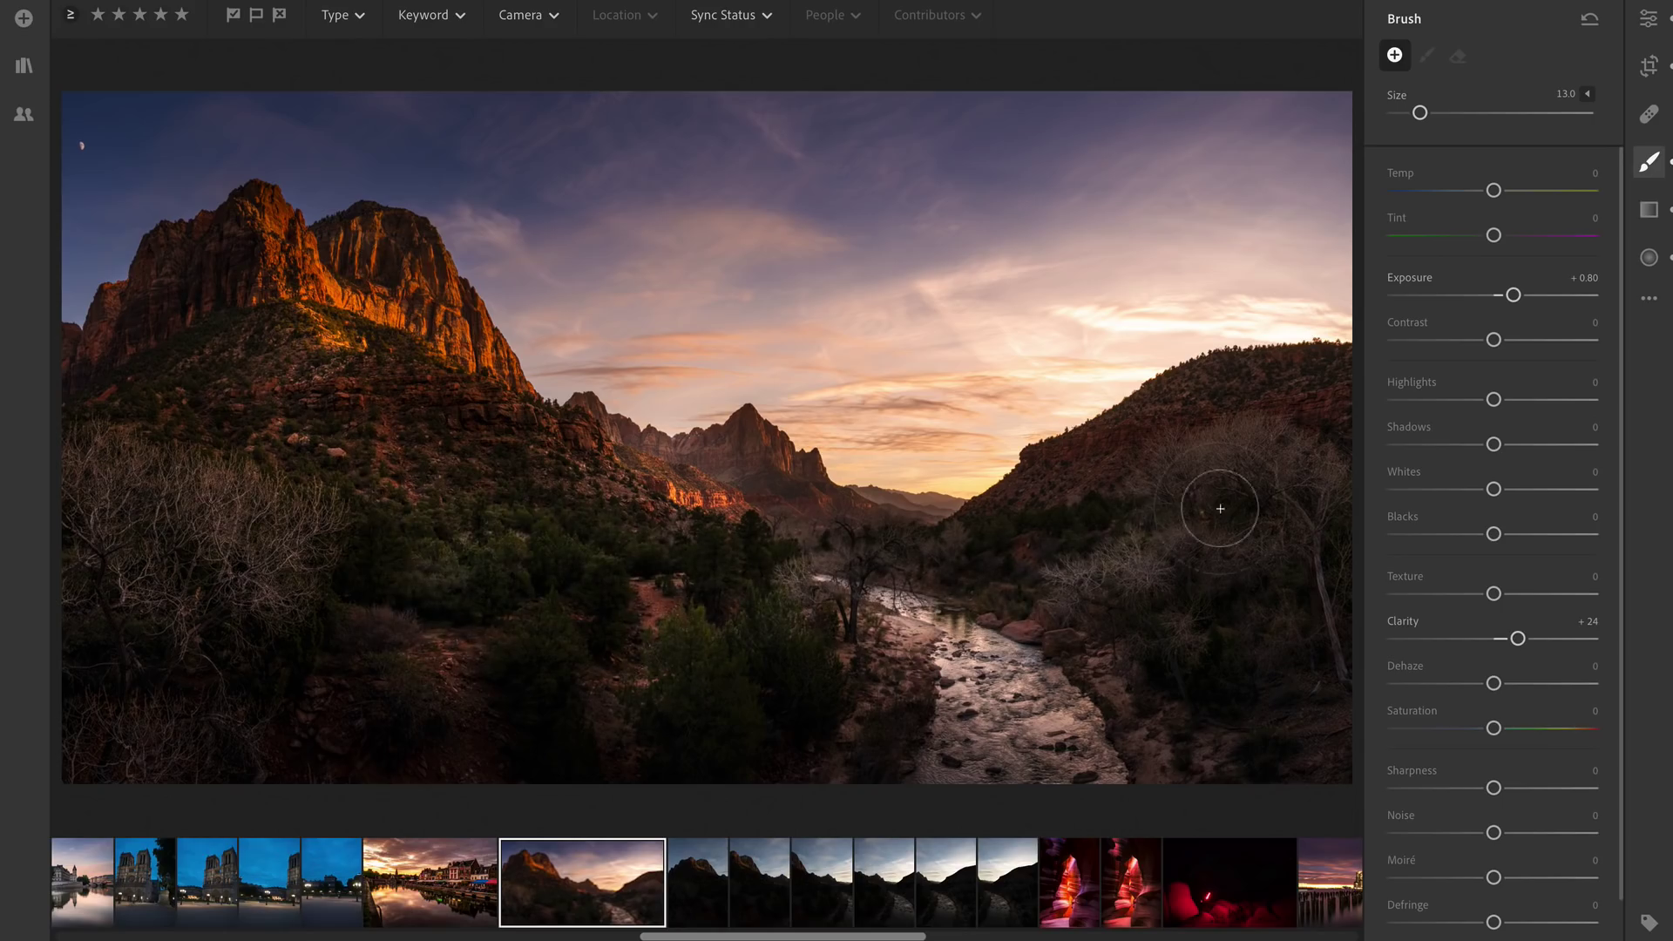
- Paint a brightening brush stroke near the central peak and tone its exposure down to +0.48
{"action": "left_click_drag", "start_coordinate": [1232, 505], "coordinate": [1236, 628]}
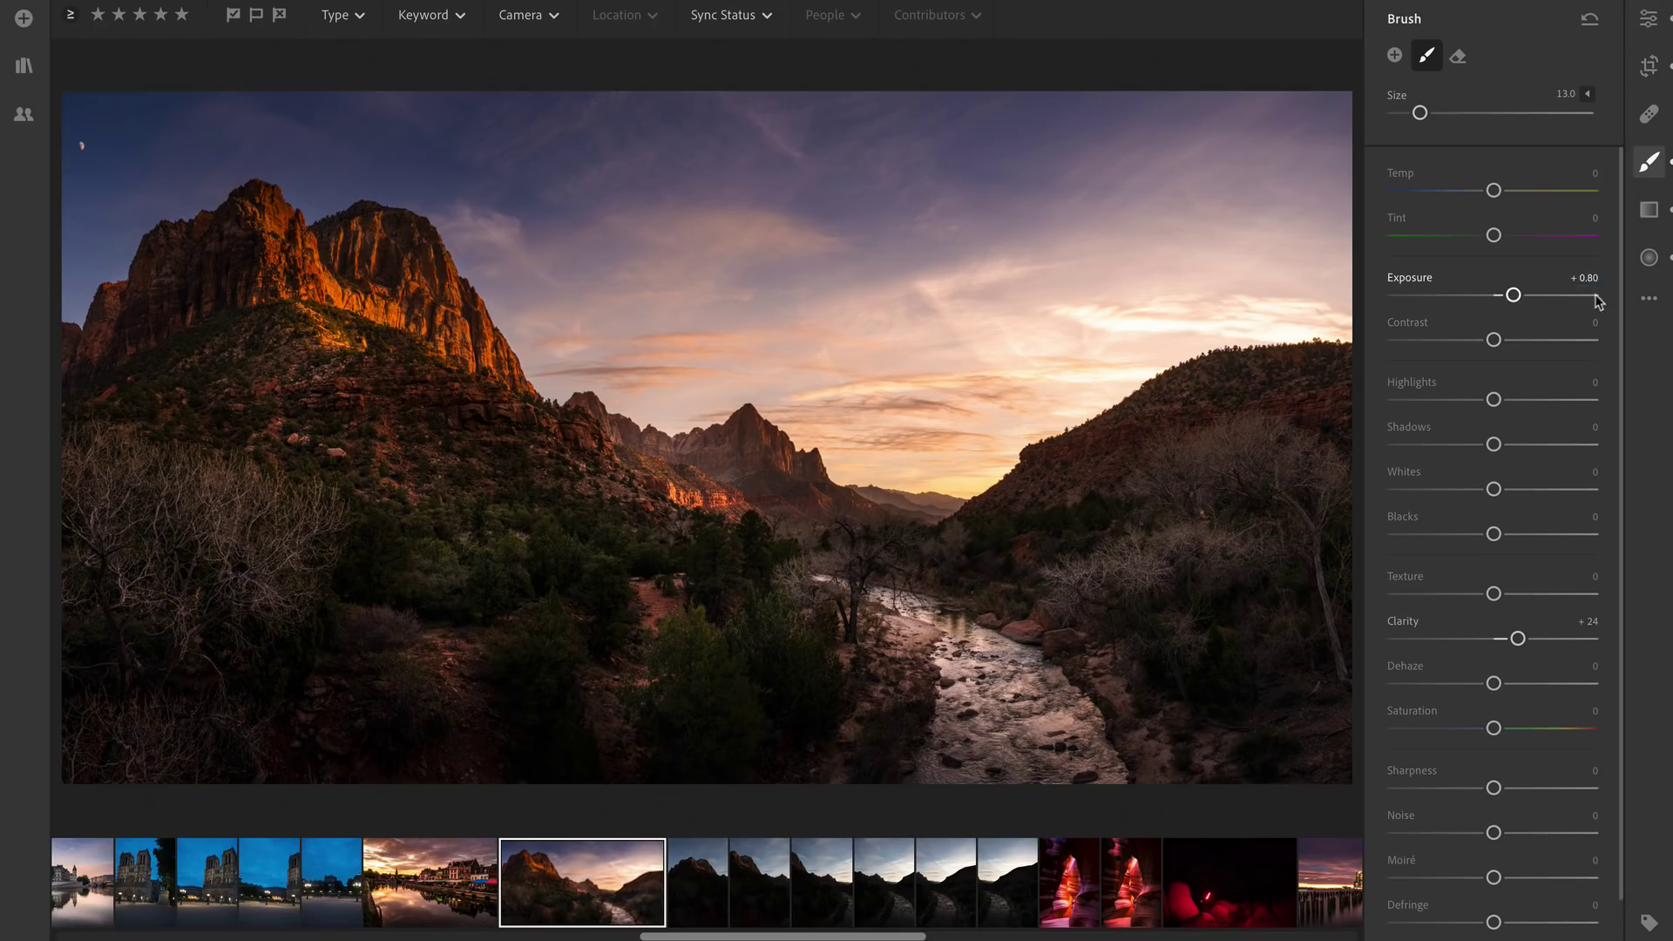
{"action": "left_click_drag", "start_coordinate": [1516, 302], "coordinate": [1512, 302]}
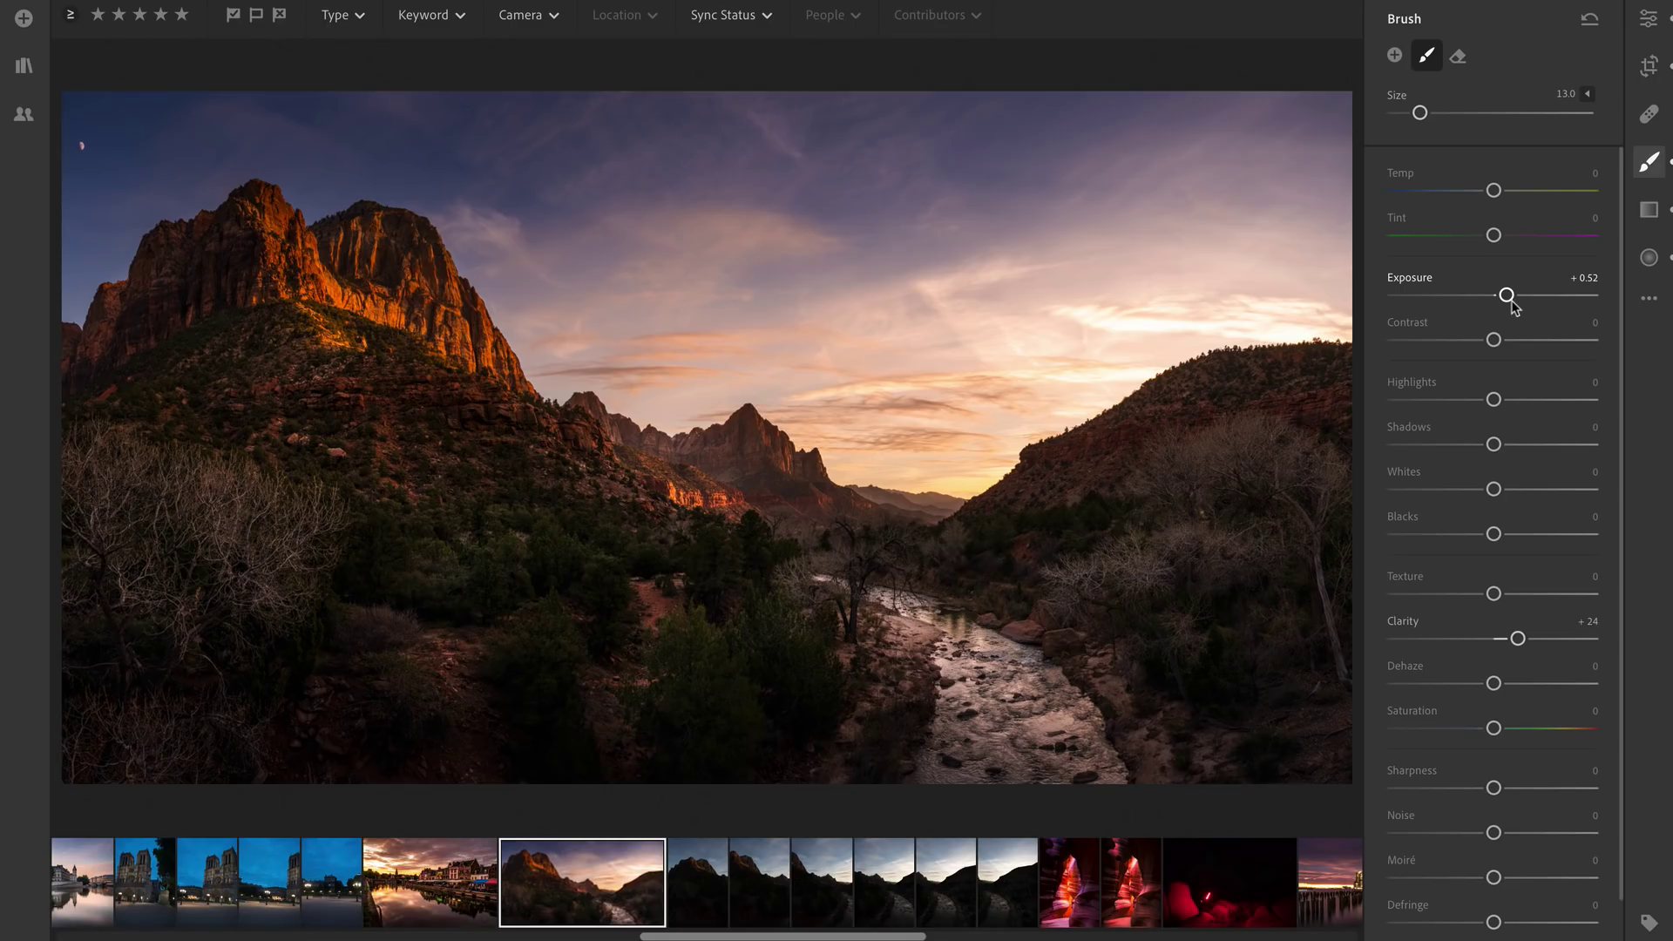
{"action": "mouse_move", "coordinate": [1511, 302]}
{"action": "left_mouse_down"}
{"action": "mouse_move", "coordinate": [1538, 300]}
{"action": "mouse_move", "coordinate": [1506, 301]}
{"action": "left_mouse_up"}
- Go back to the existing brush mask and raise its exposure to +0.64
{"action": "left_click", "coordinate": [1395, 56]}
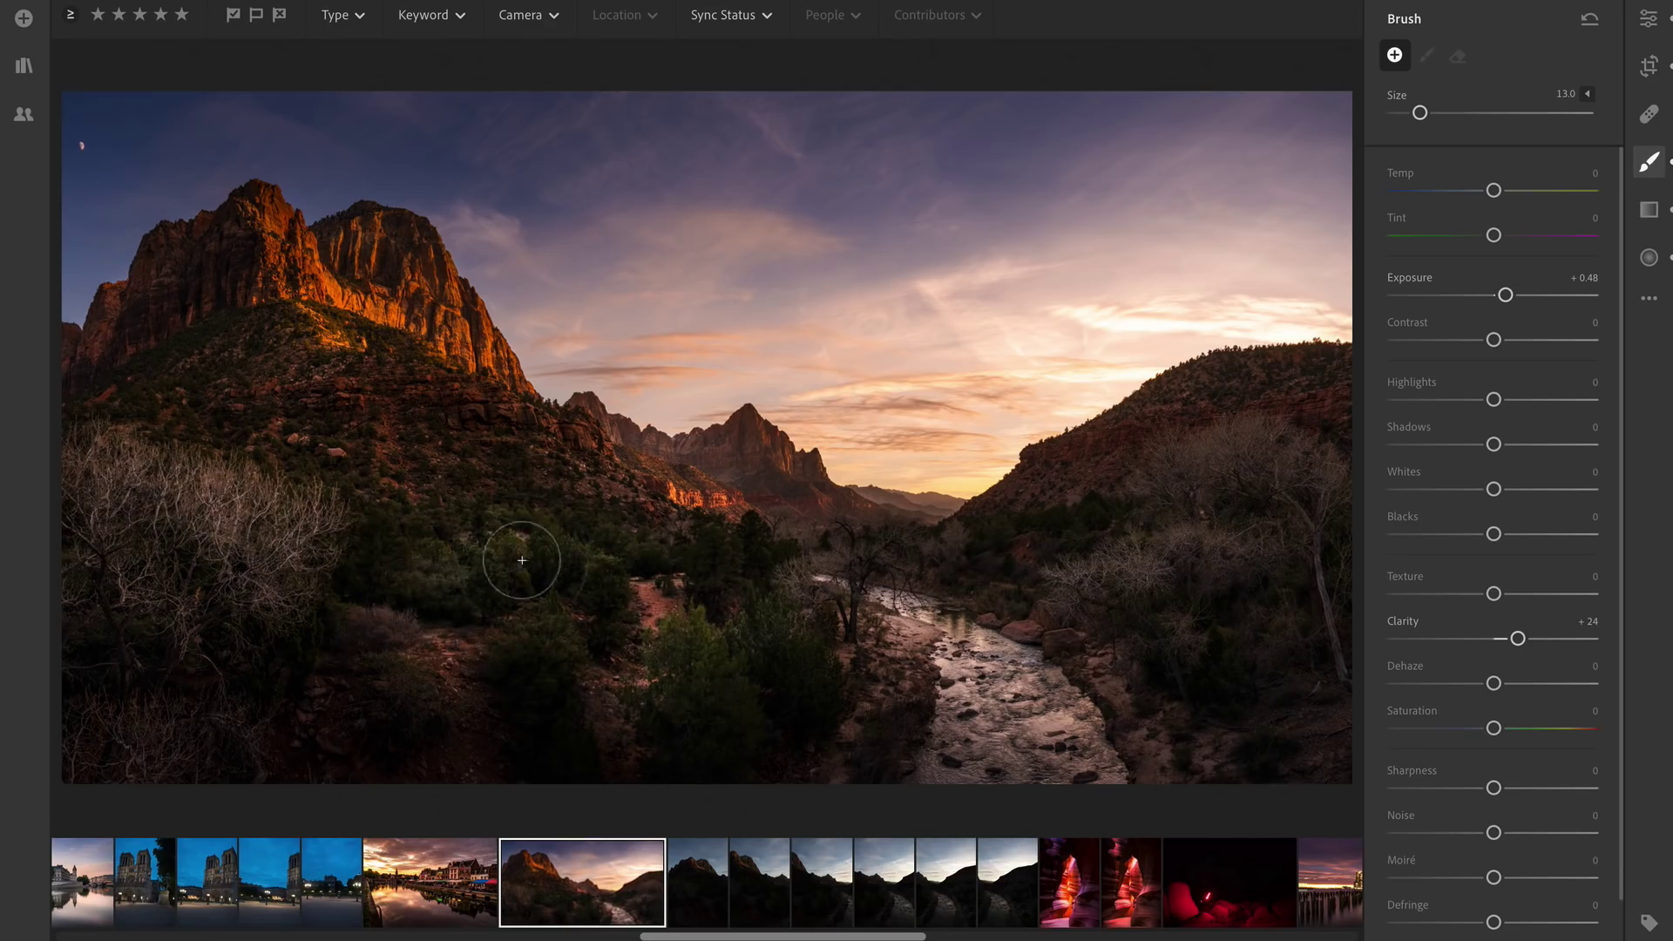
{"action": "left_click", "coordinate": [1506, 297]}
{"action": "left_click_drag", "start_coordinate": [1506, 295], "coordinate": [1509, 296]}
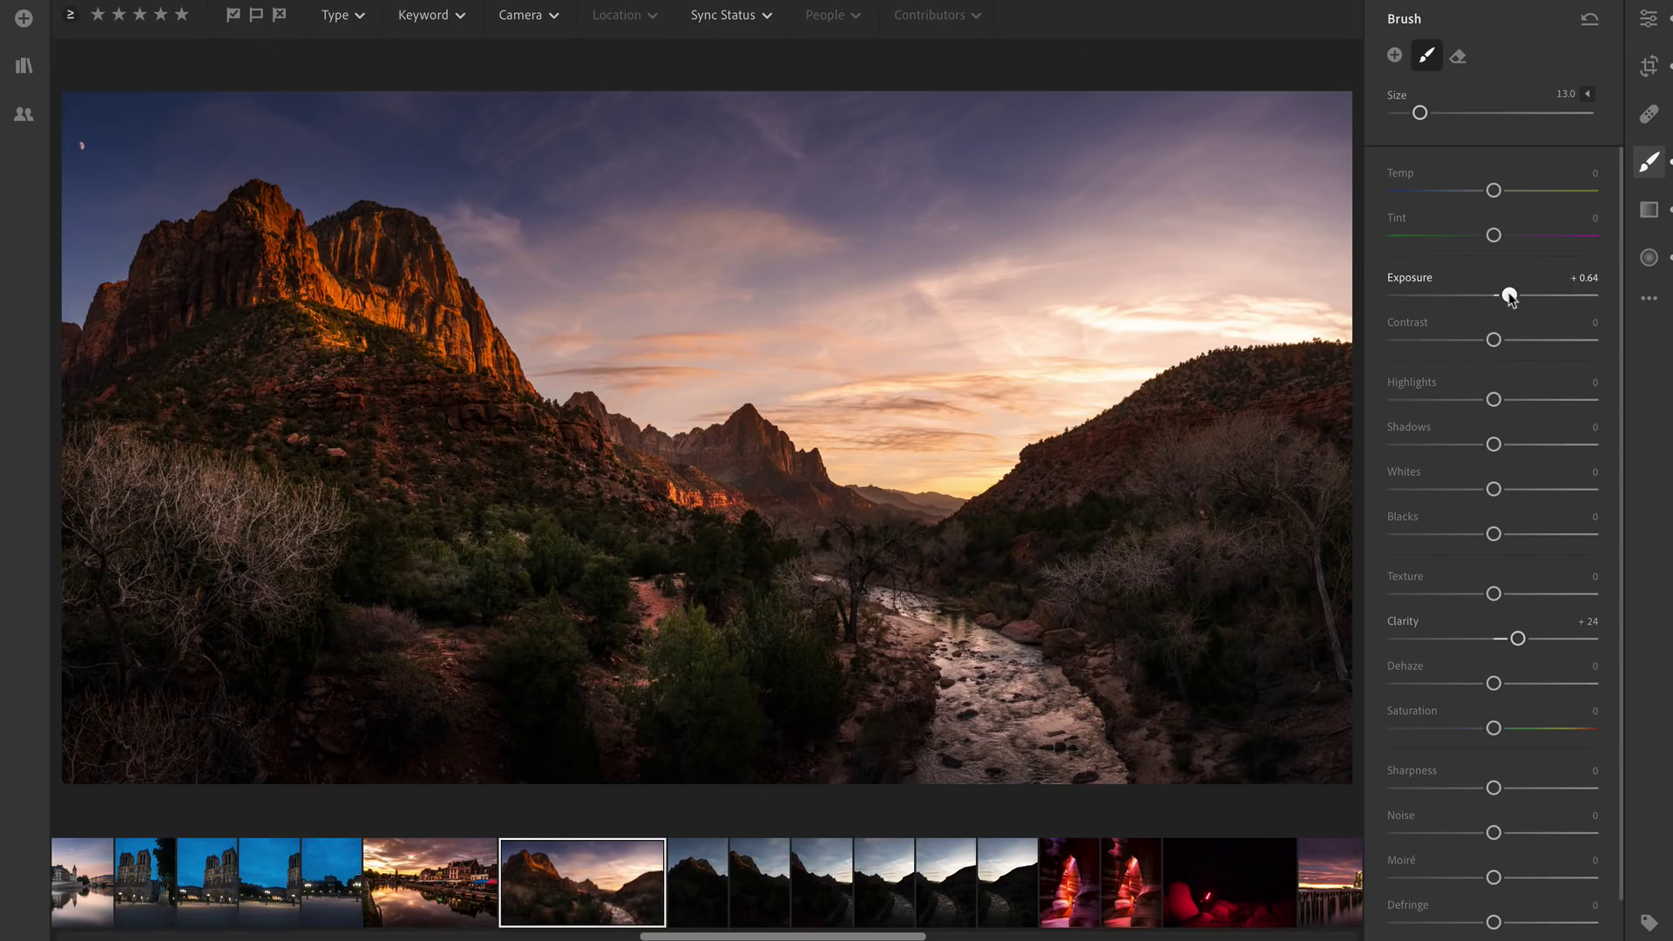
- Add a new brush tinted +28 over the central peak and right hillside, sizes 15 then 13
{"action": "left_click", "coordinate": [1394, 56]}
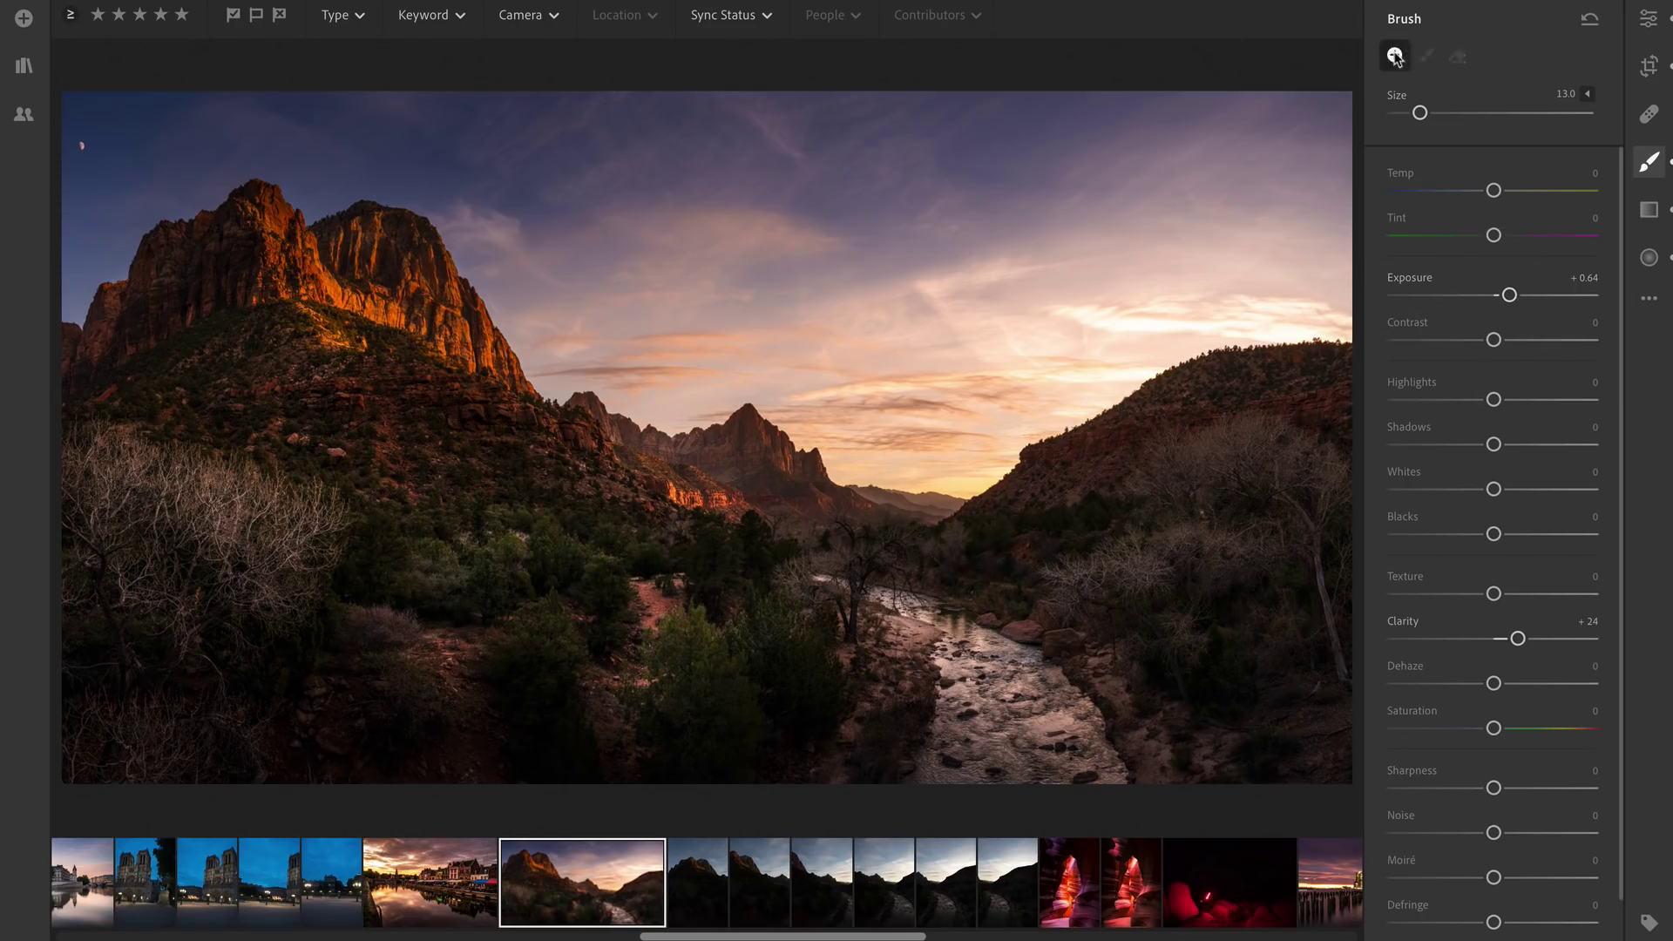
{"action": "key", "text": "bracketright"}
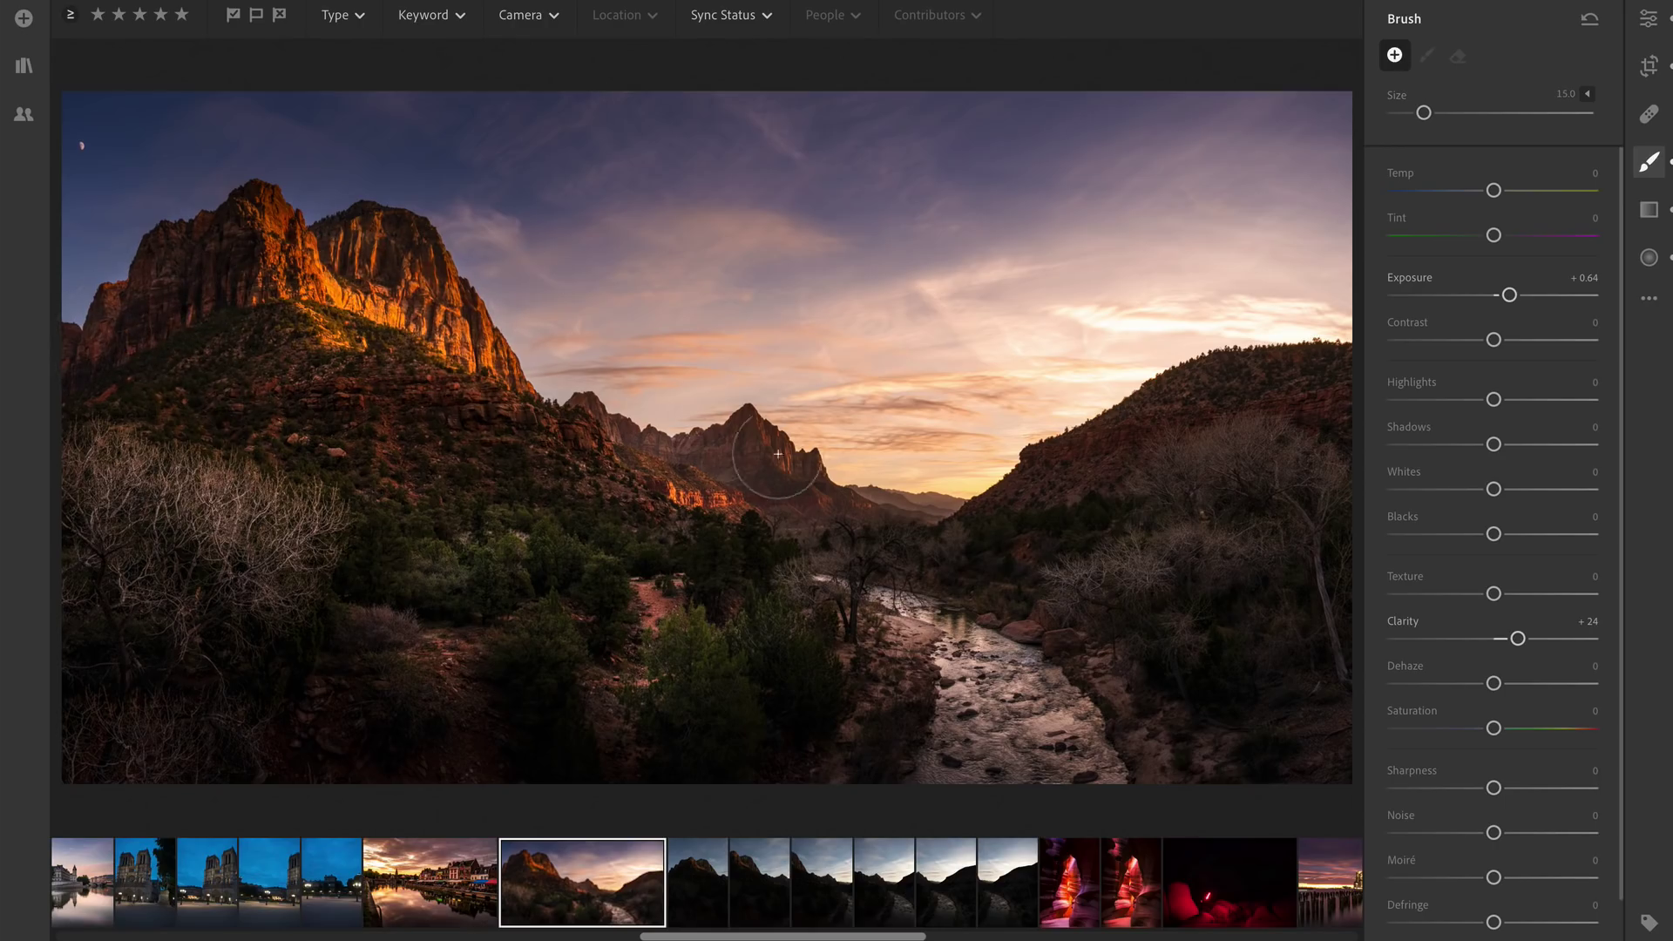
{"action": "mouse_move", "coordinate": [778, 454]}
{"action": "left_mouse_down"}
{"action": "mouse_move", "coordinate": [645, 436]}
{"action": "mouse_move", "coordinate": [767, 470]}
{"action": "left_mouse_up"}
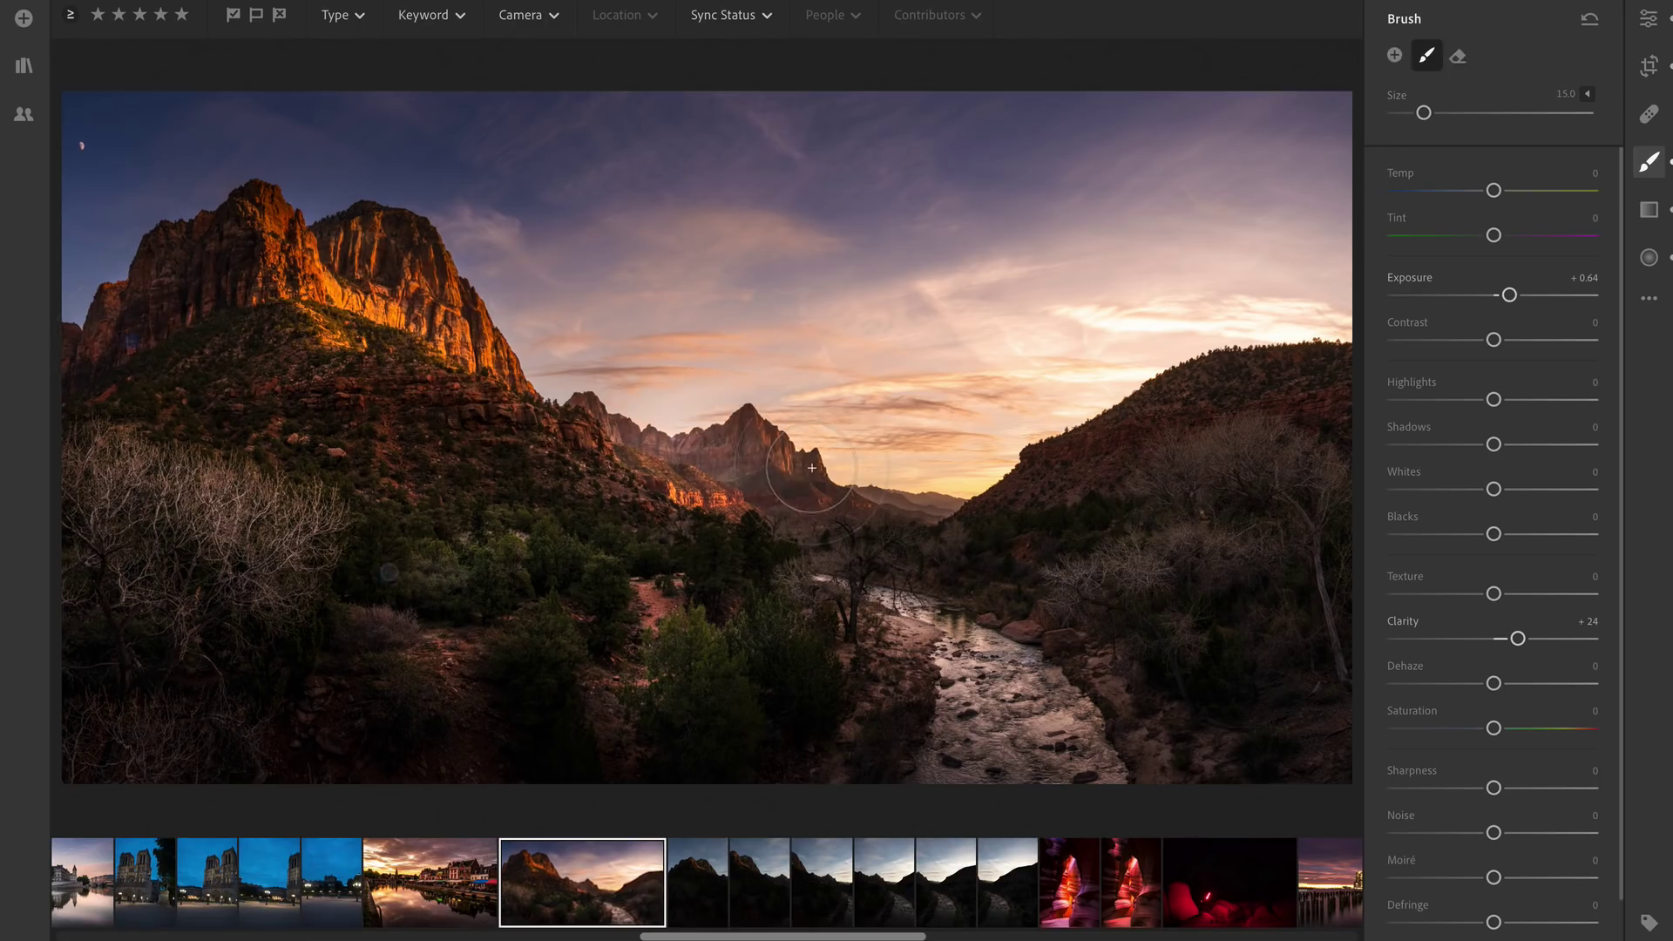
{"action": "left_click", "coordinate": [1521, 236]}
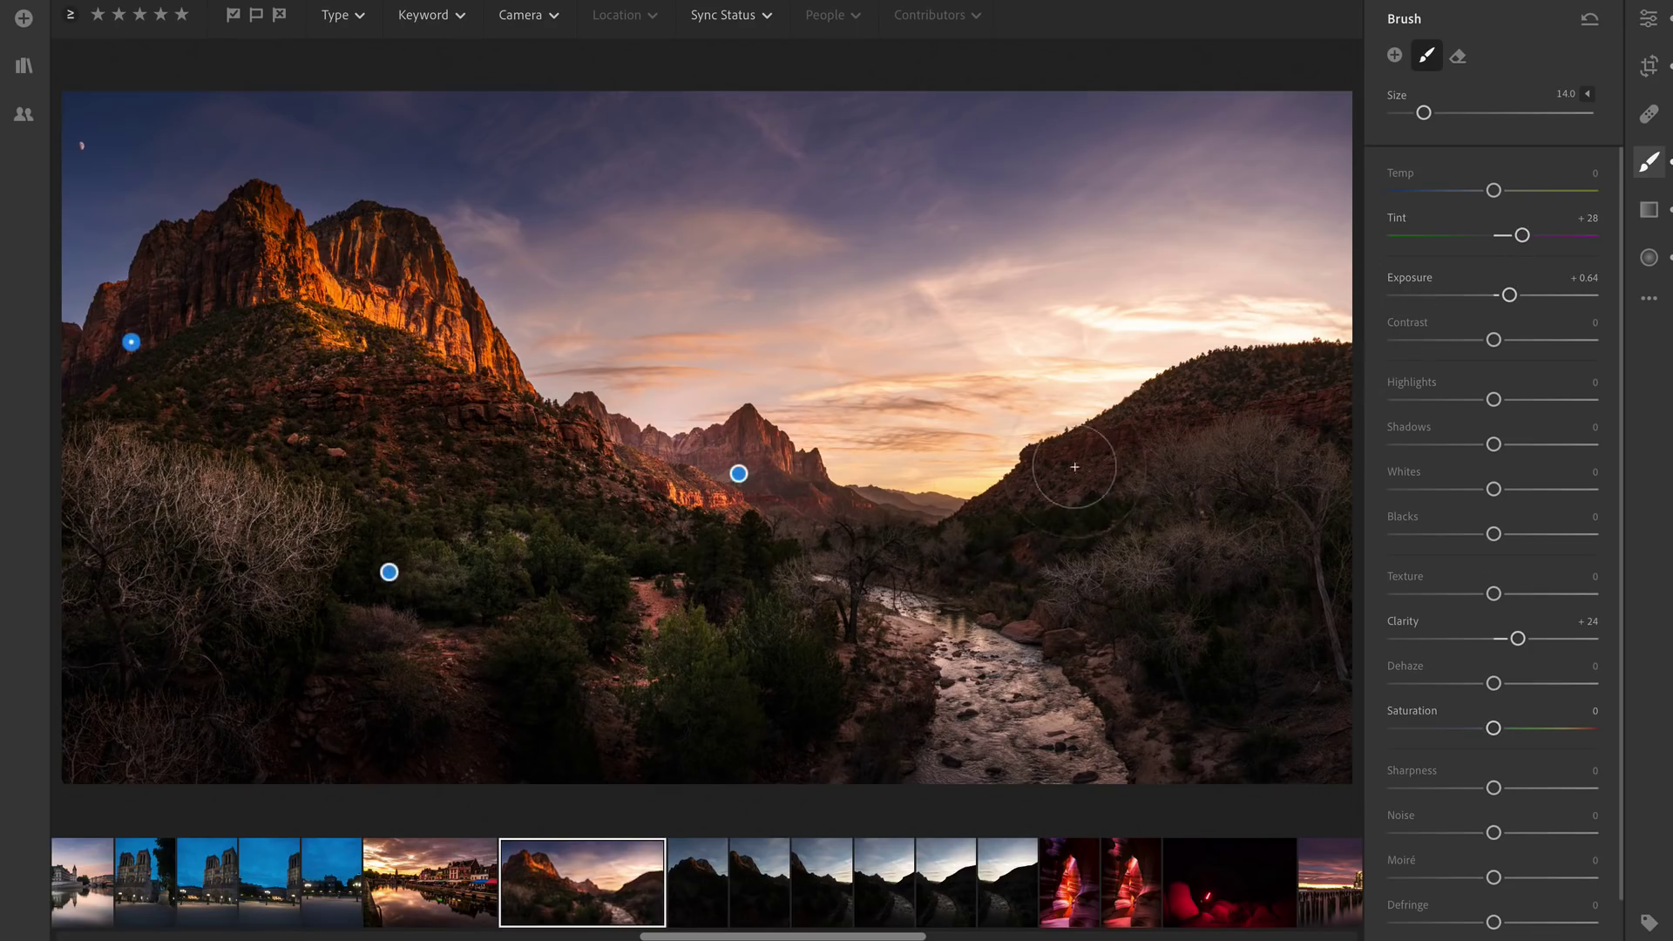
{"action": "mouse_move", "coordinate": [1295, 425]}
{"action": "left_mouse_down"}
{"action": "mouse_move", "coordinate": [1001, 532]}
{"action": "mouse_move", "coordinate": [1359, 455]}
{"action": "mouse_move", "coordinate": [1186, 440]}
{"action": "mouse_move", "coordinate": [1022, 515]}
{"action": "left_mouse_up"}
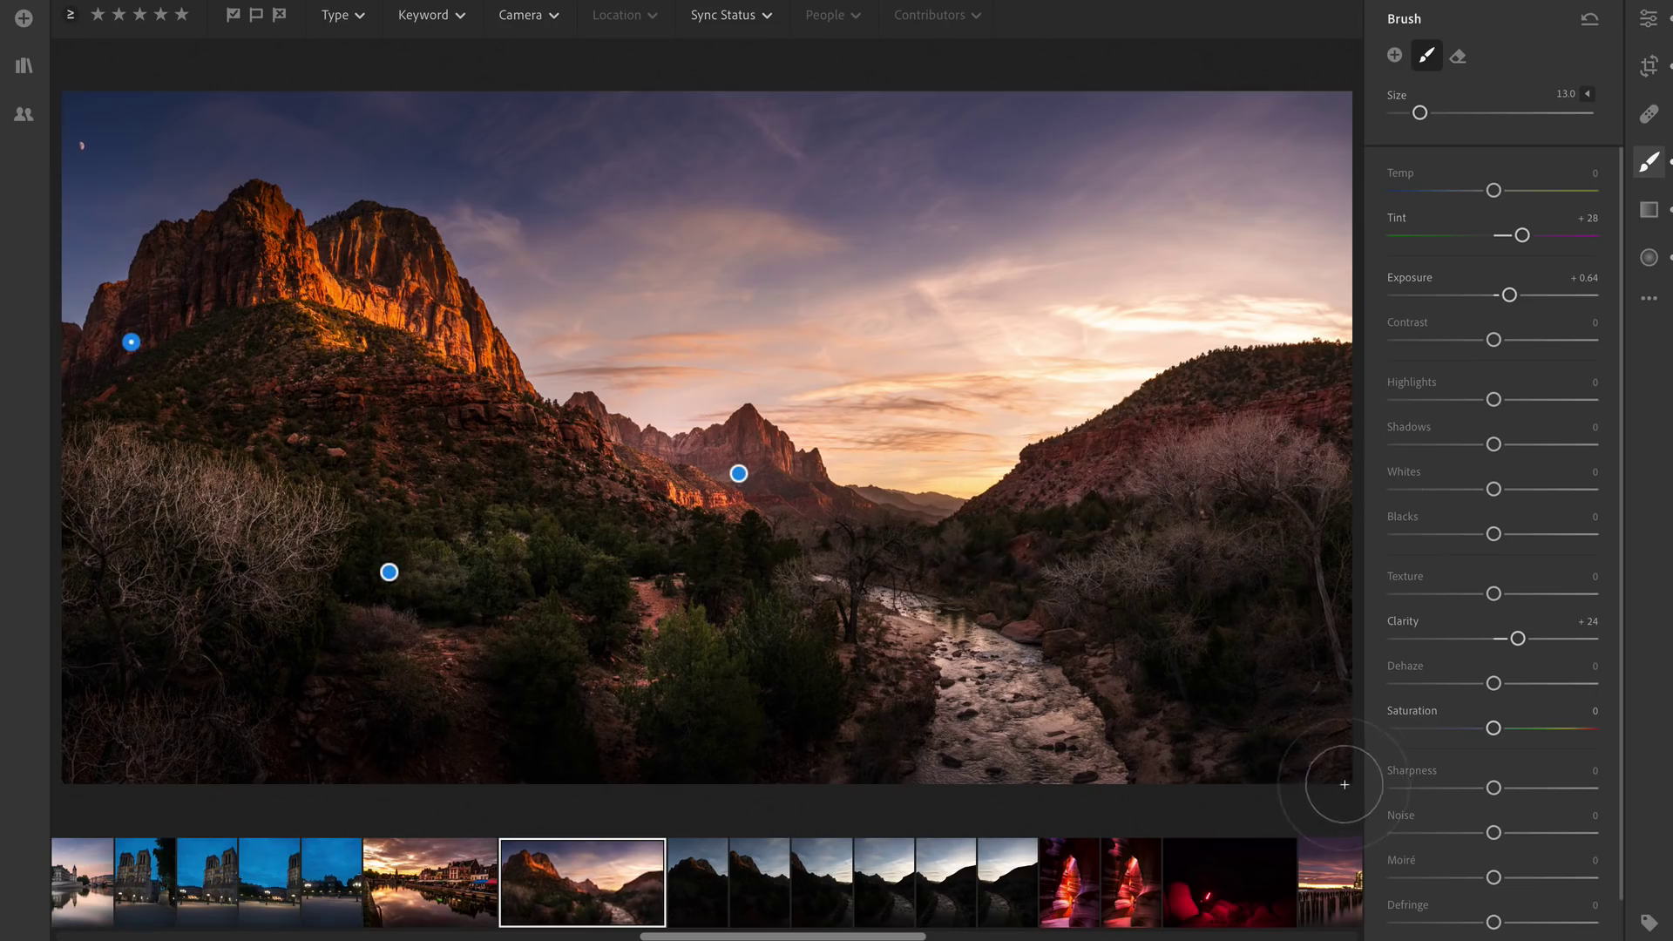
{"action": "key", "text": "bracketleft"}
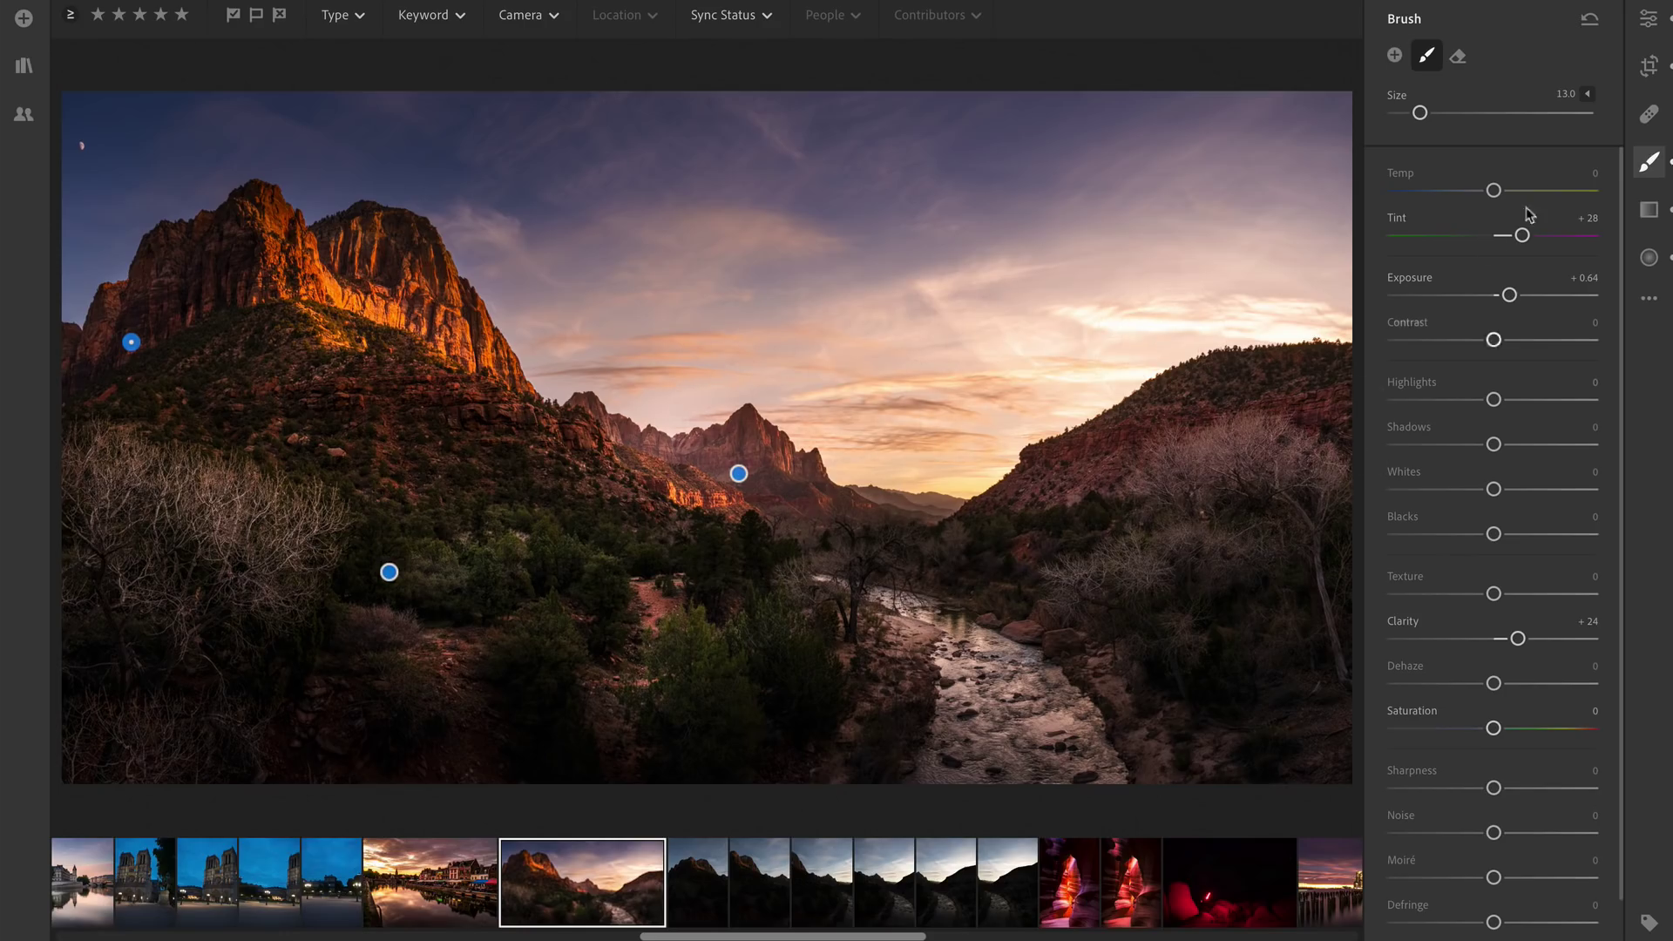
- In the Effects section, set whole-photo Texture to +14 and Clarity to −21
{"action": "left_click", "coordinate": [1649, 18]}
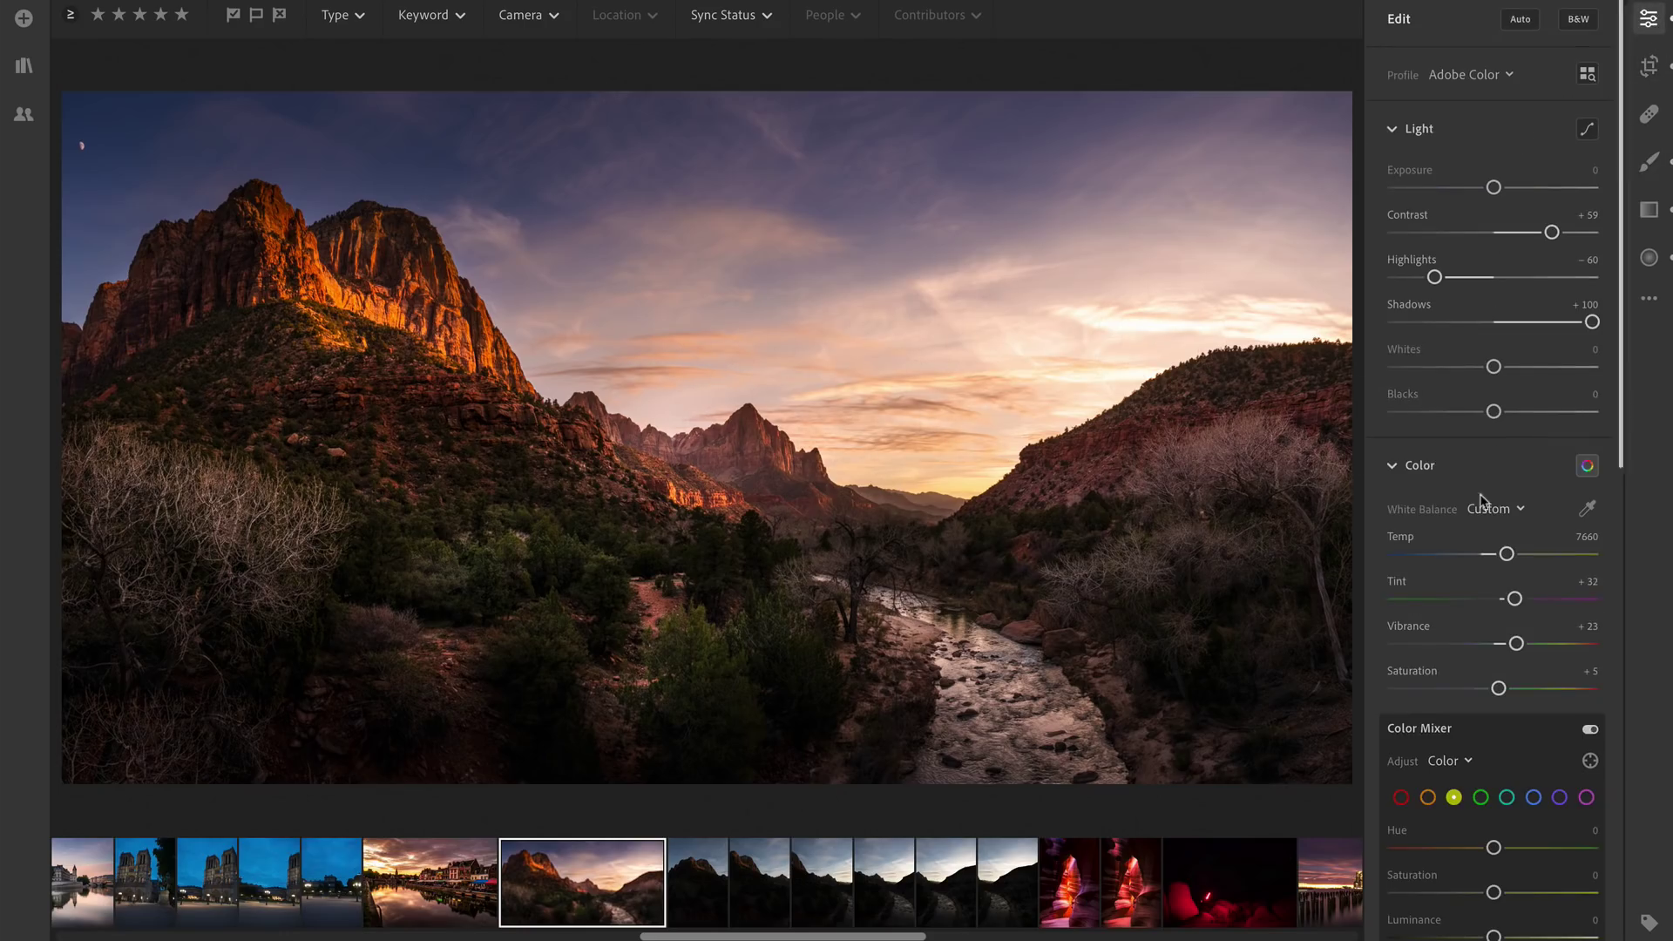
{"action": "scroll", "coordinate": [1523, 582], "scroll_direction": "down", "scroll_amount": 5}
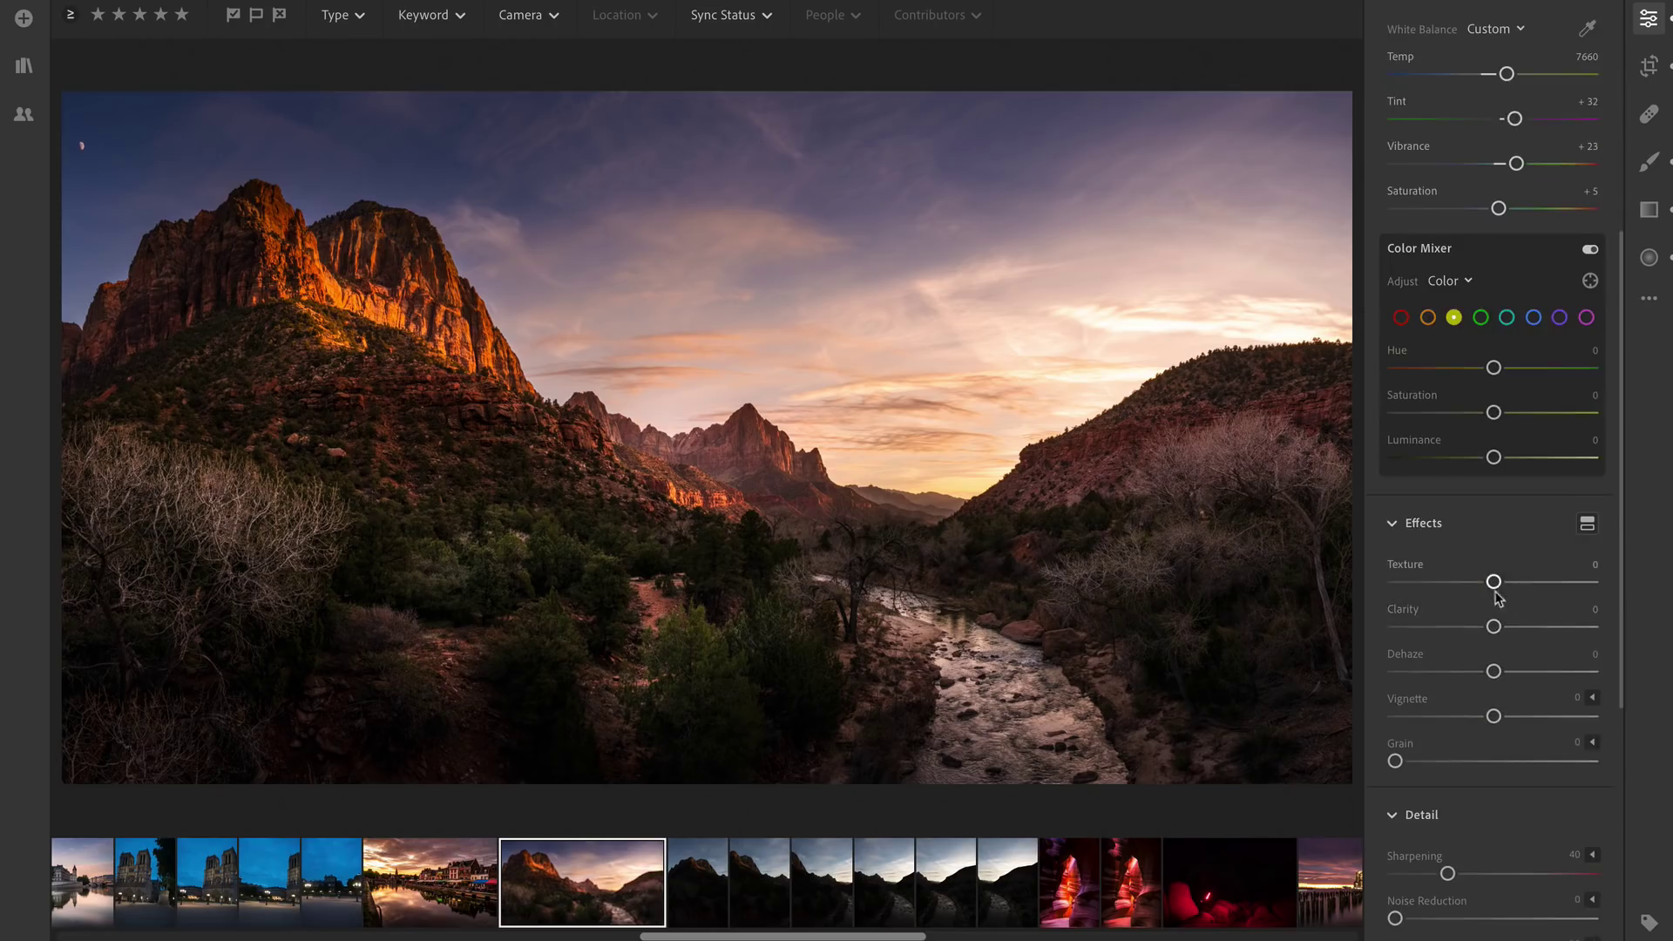
{"action": "left_click_drag", "start_coordinate": [1514, 583], "coordinate": [1473, 627]}
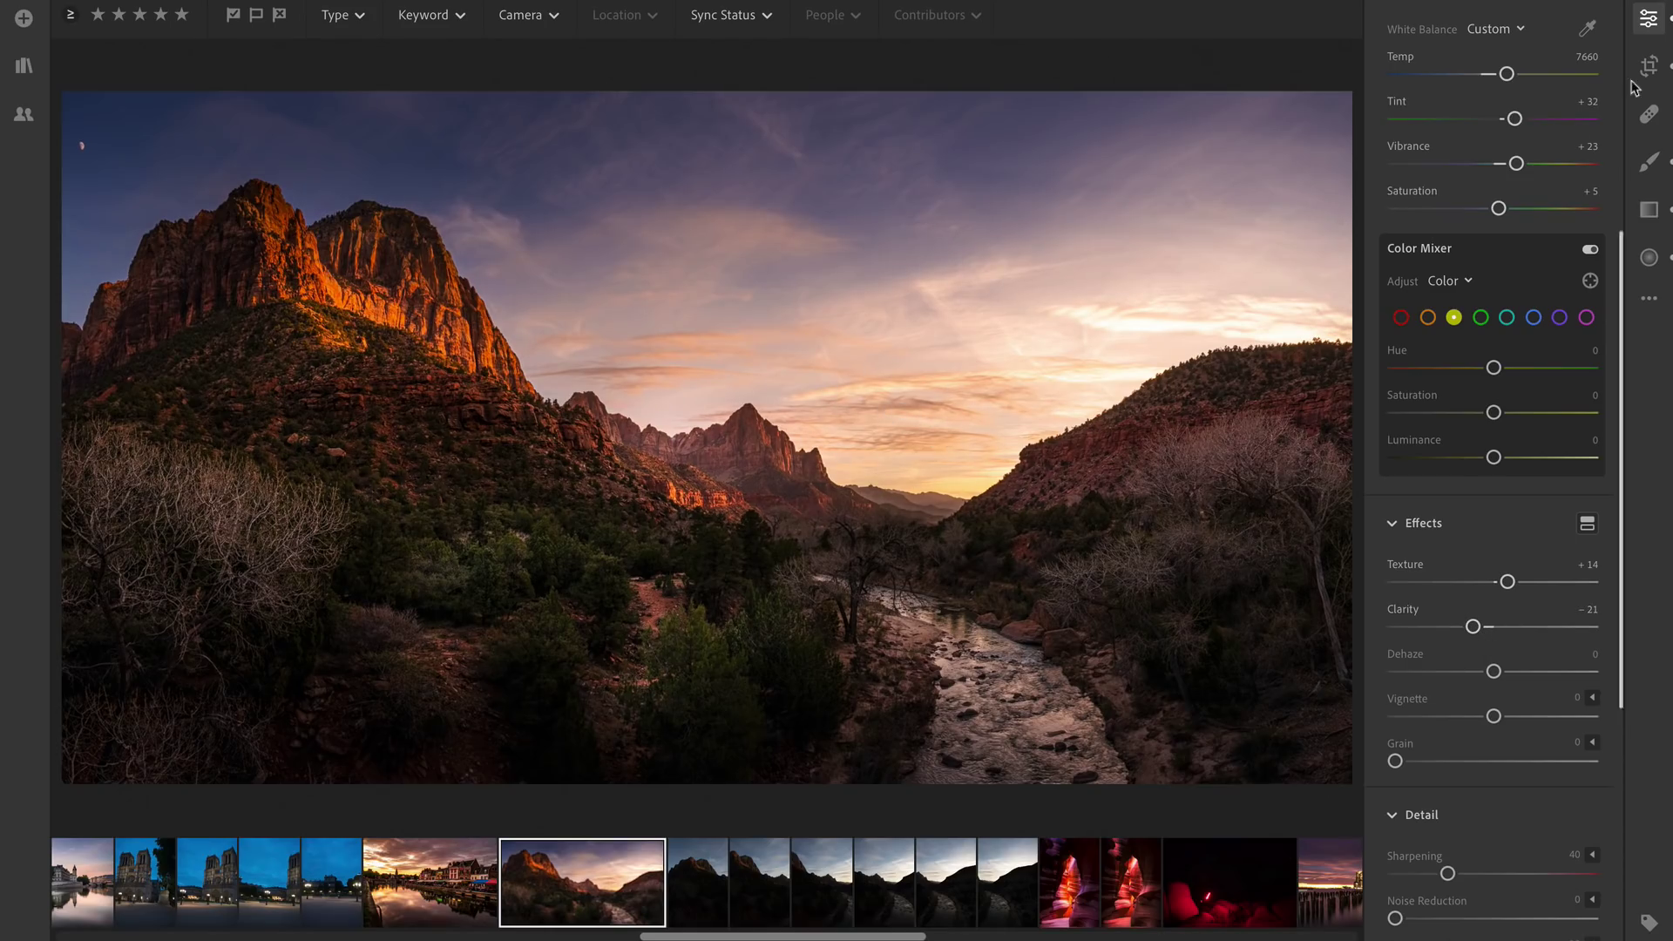
- Create a radial gradient over the sky clouds with Clarity pulled down to −100
{"action": "left_click", "coordinate": [1649, 258]}
{"action": "left_click_drag", "start_coordinate": [692, 340], "coordinate": [852, 410]}
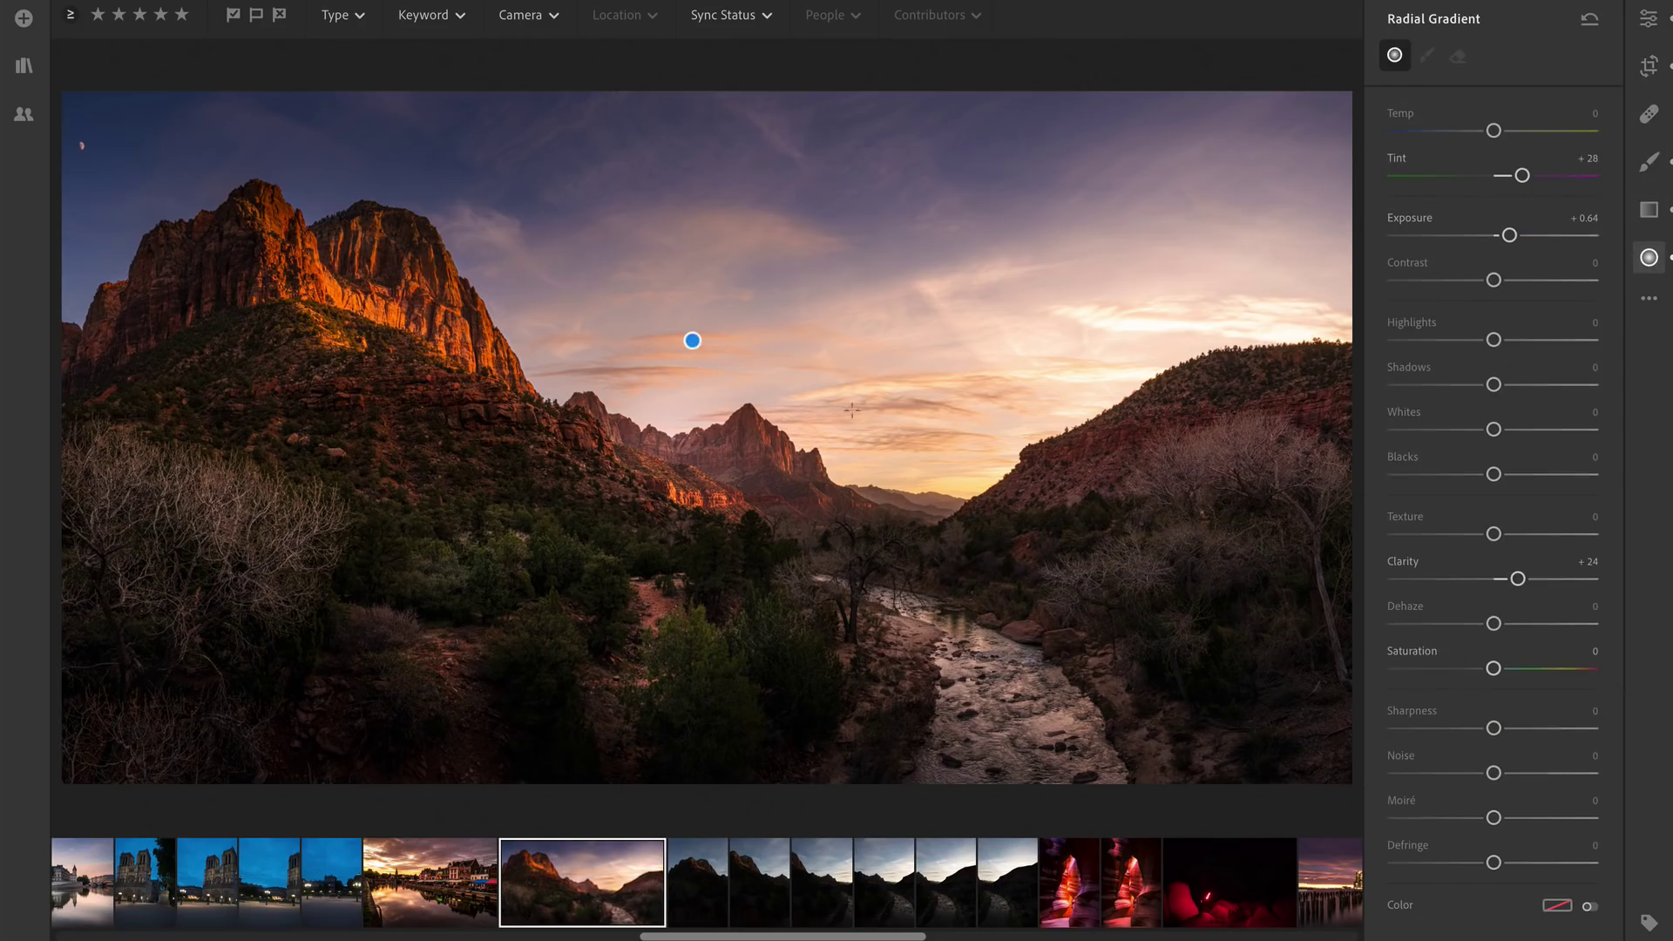
{"action": "left_click", "coordinate": [692, 340]}
{"action": "left_click_drag", "start_coordinate": [691, 339], "coordinate": [717, 366]}
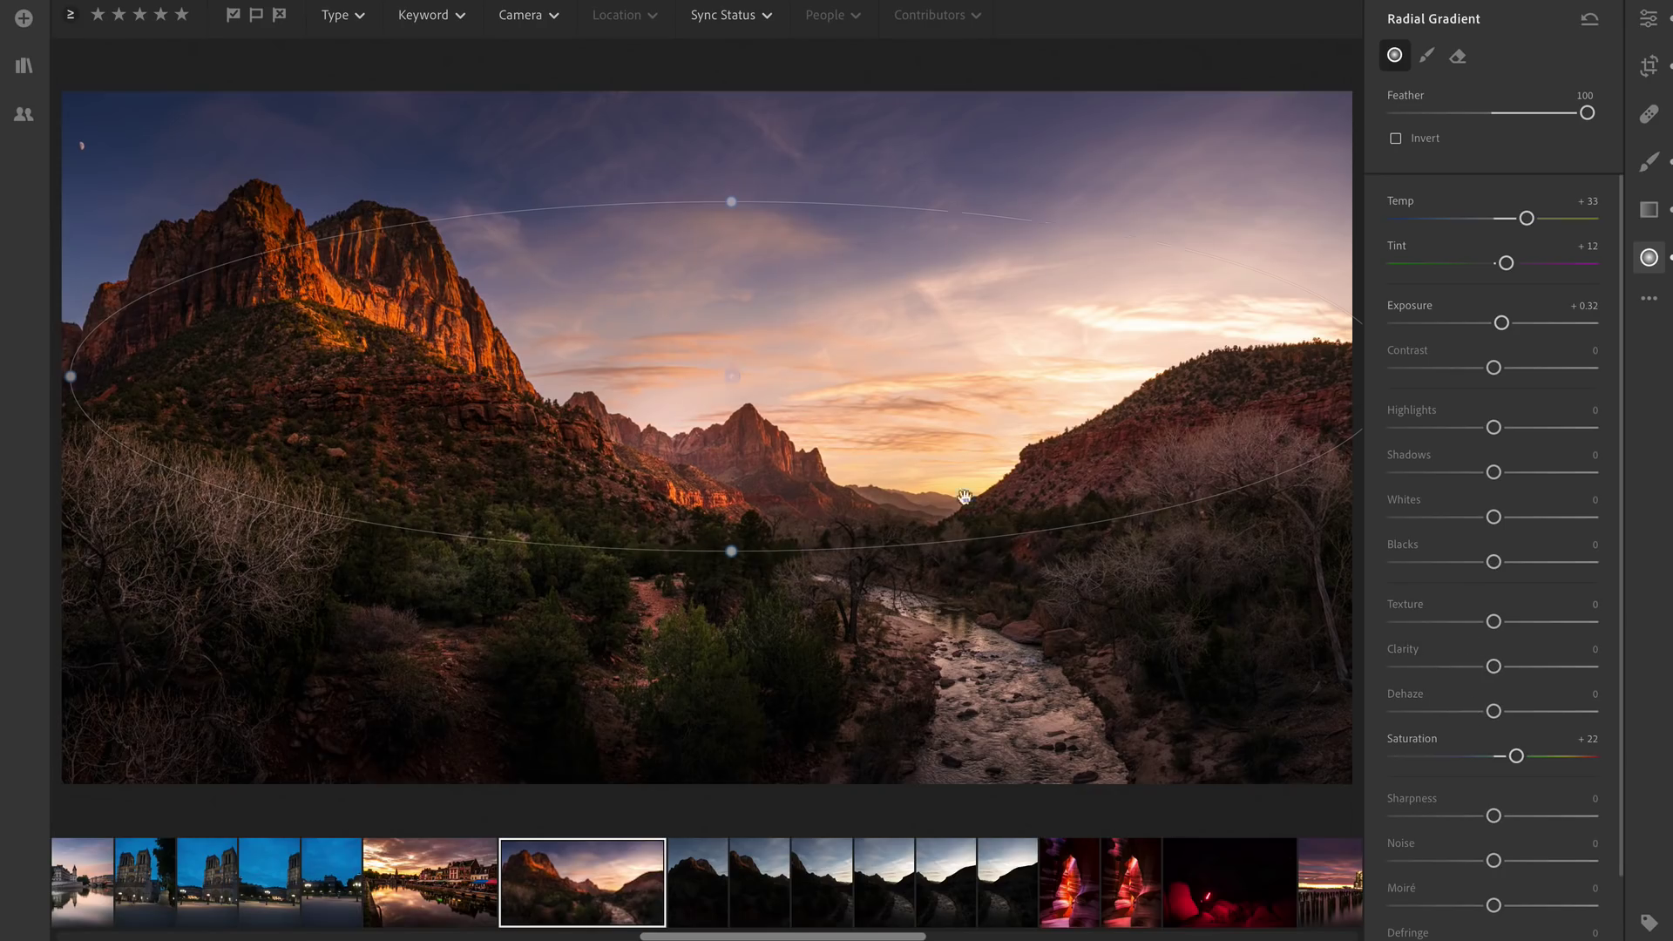
{"action": "left_click", "coordinate": [1449, 667]}
{"action": "left_click_drag", "start_coordinate": [1449, 667], "coordinate": [1295, 653]}
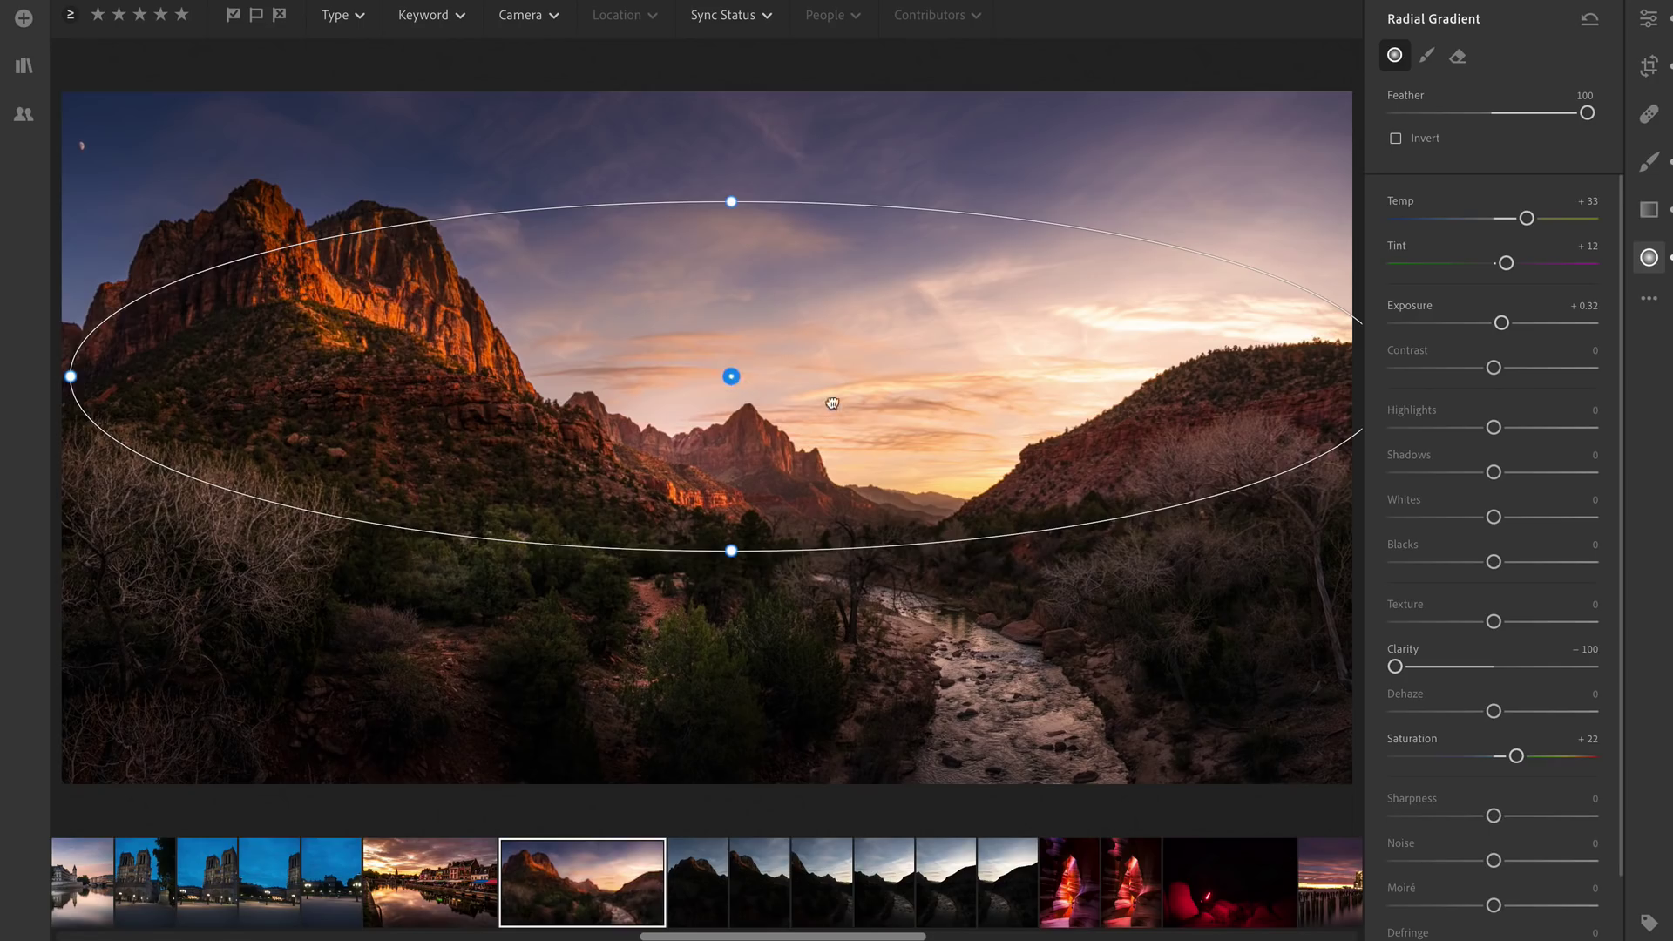
- Shift the sky gradient lower and right, and ease its Clarity to −28
{"action": "mouse_move", "coordinate": [731, 376]}
{"action": "left_mouse_down"}
{"action": "mouse_move", "coordinate": [762, 366]}
{"action": "mouse_move", "coordinate": [742, 371]}
{"action": "left_mouse_up"}
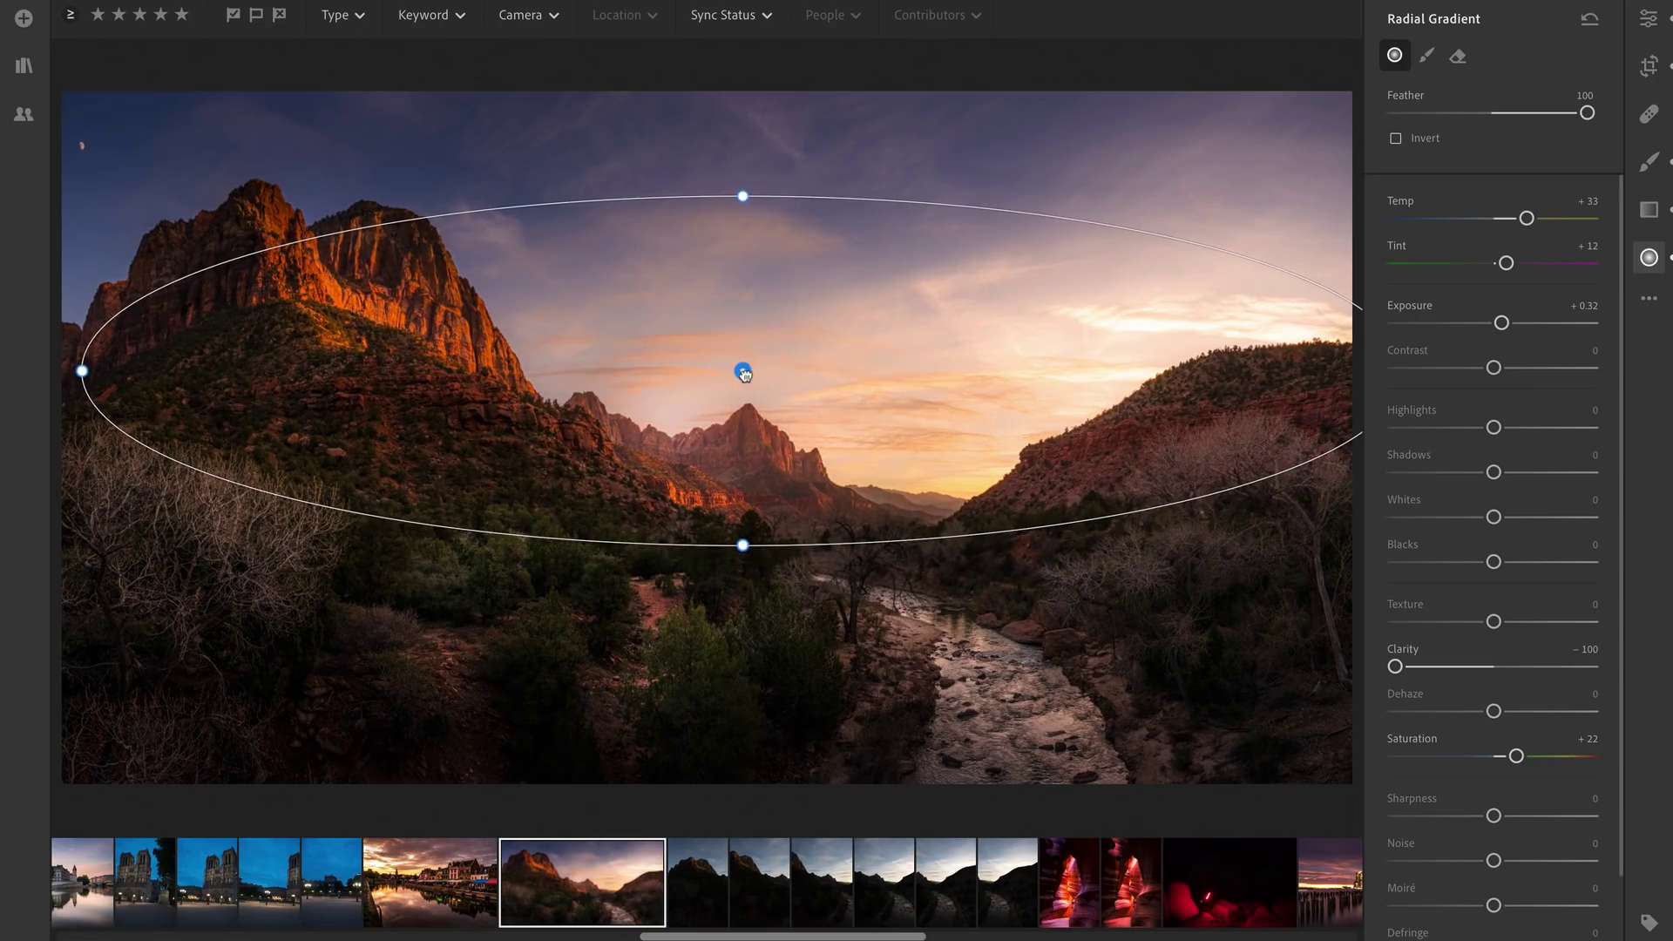
{"action": "left_click_drag", "start_coordinate": [834, 398], "coordinate": [932, 420]}
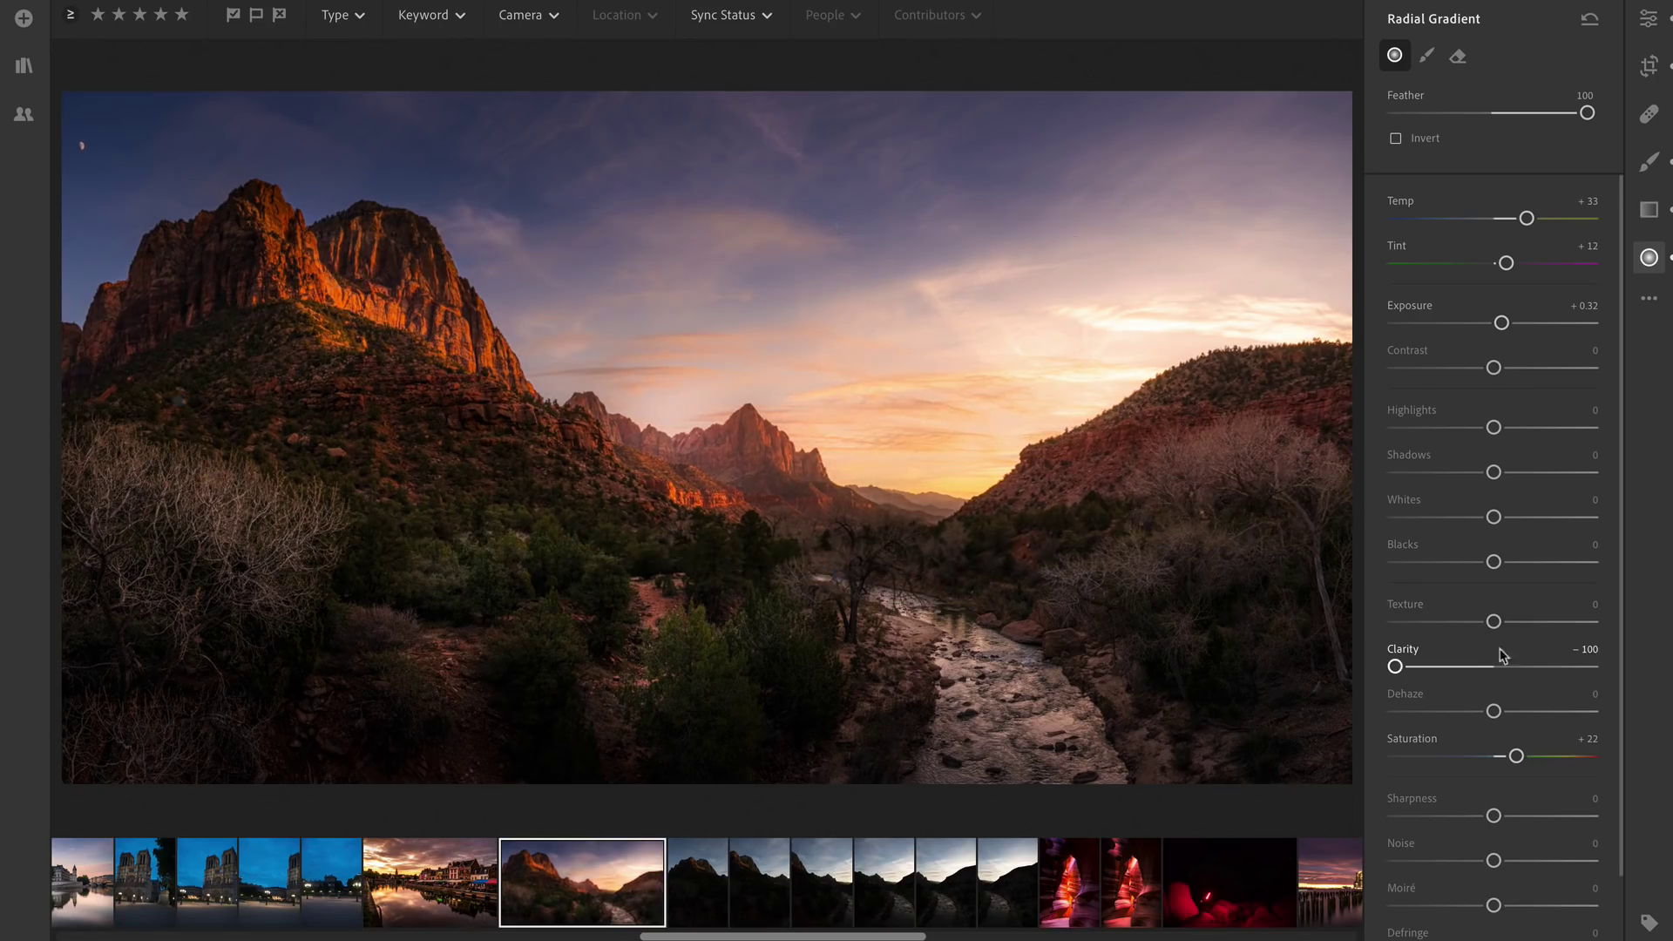
{"action": "left_click", "coordinate": [1462, 668]}
{"action": "left_click_drag", "start_coordinate": [1462, 668], "coordinate": [1438, 668]}
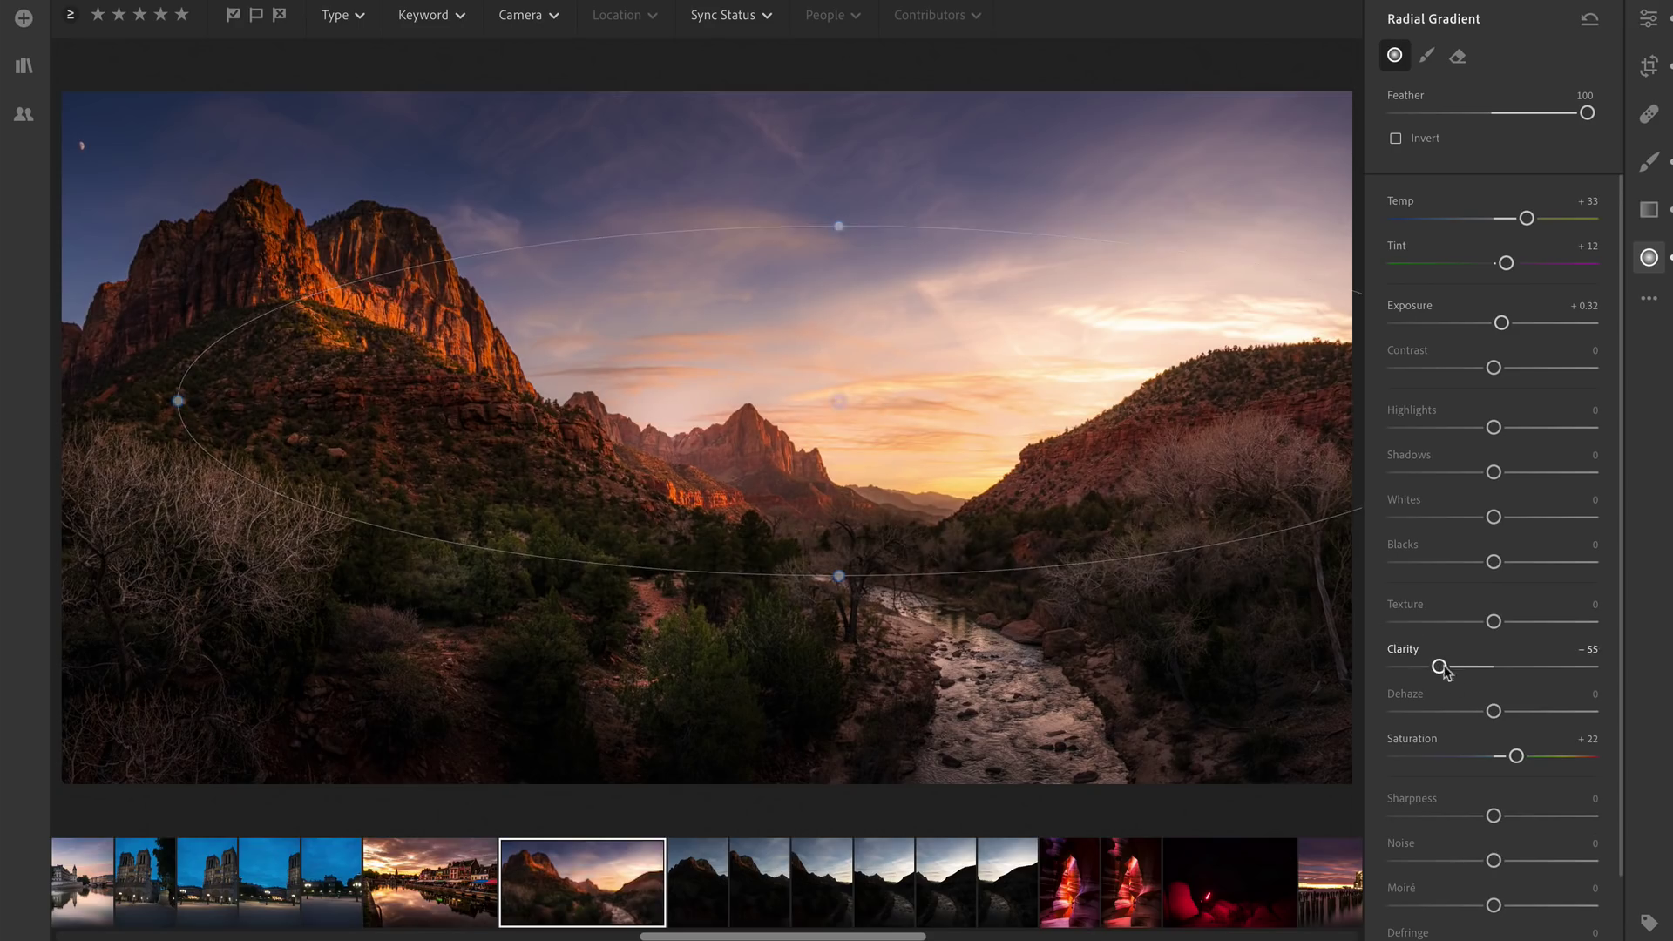
{"action": "left_click_drag", "start_coordinate": [1439, 668], "coordinate": [1466, 667]}
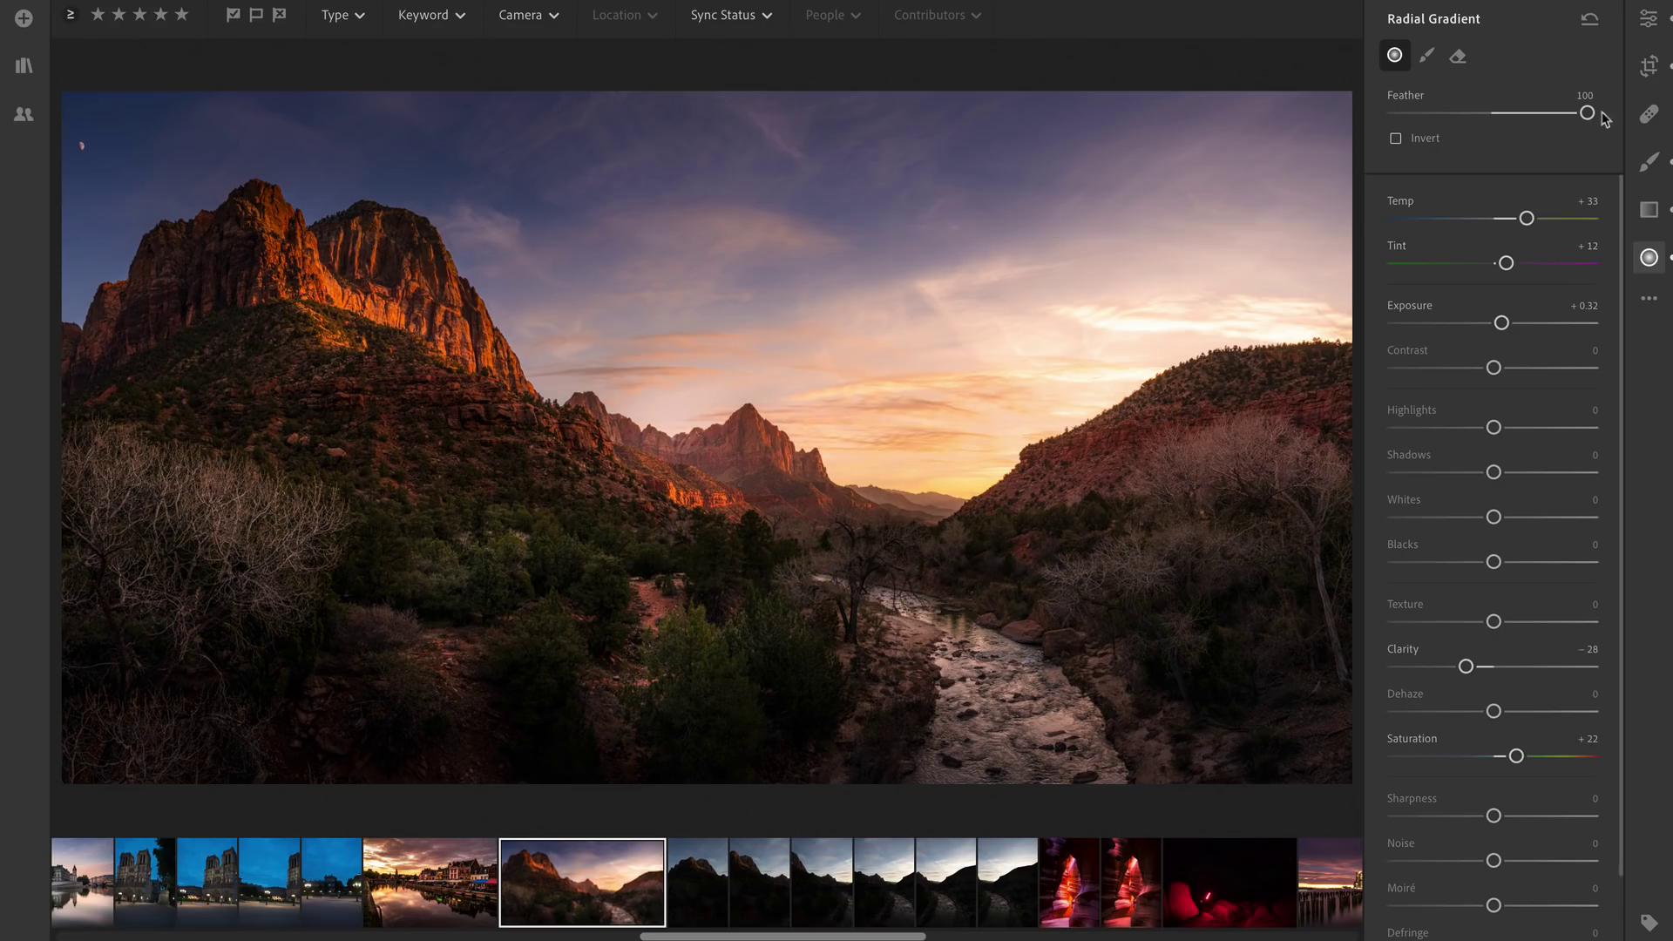
{"action": "left_click", "coordinate": [1648, 19]}
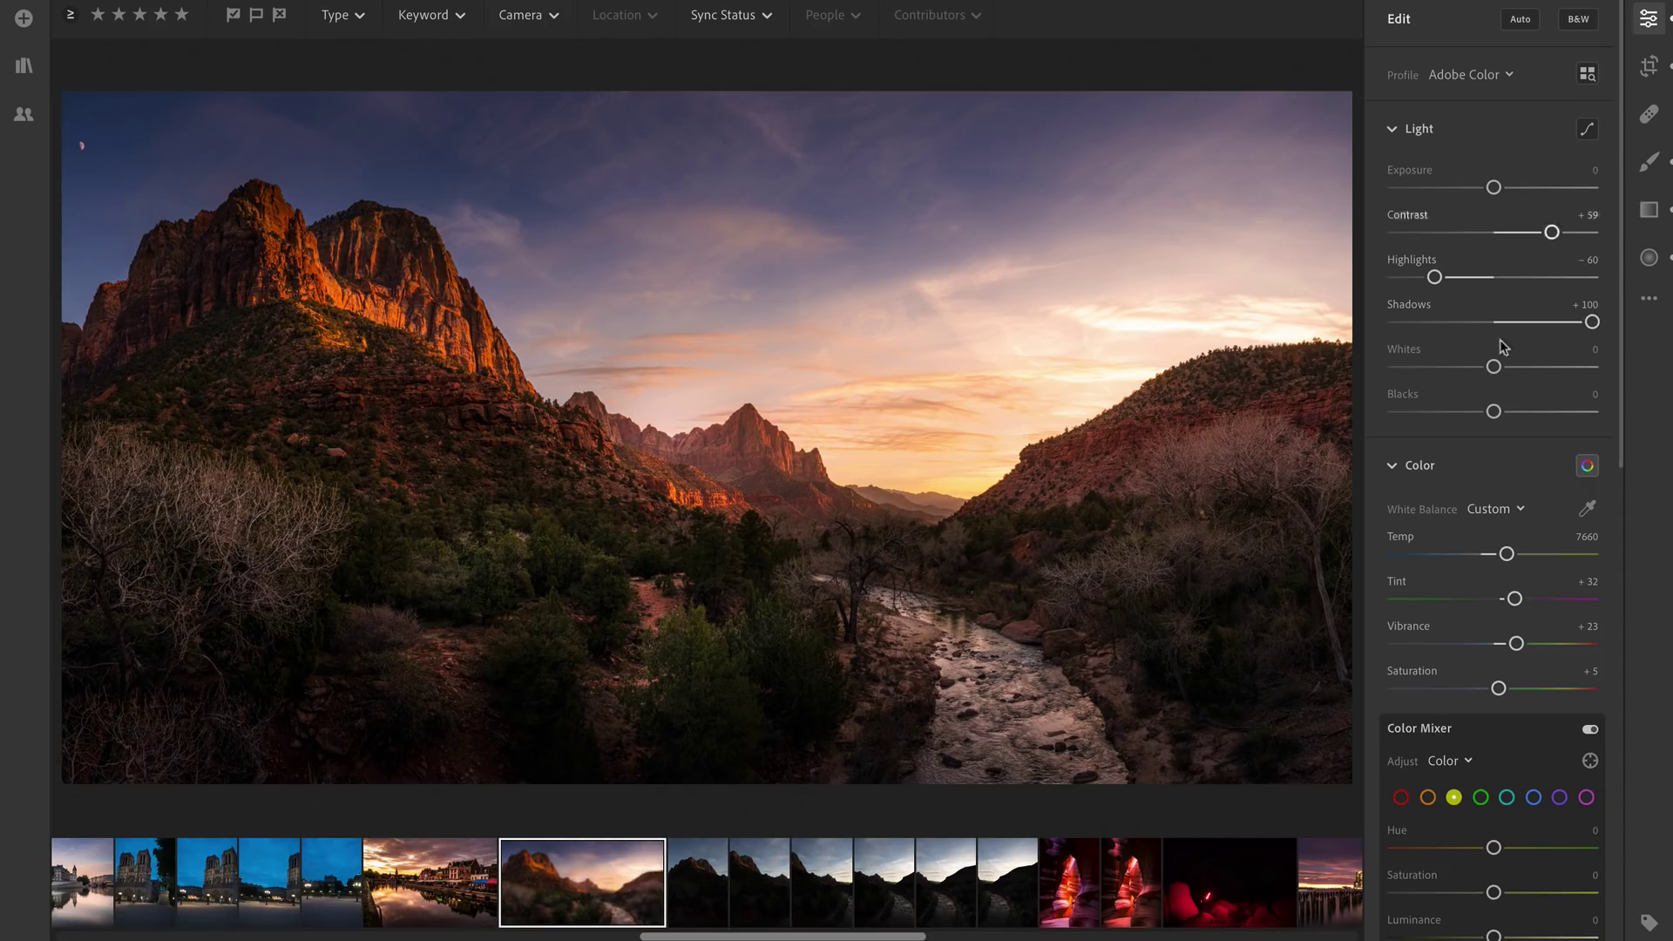
- In the Color section, set Vibrance to +39 and Saturation to +6 to deepen sunset colors
{"action": "left_click_drag", "start_coordinate": [1538, 649], "coordinate": [1503, 689]}
{"action": "scroll", "coordinate": [1482, 545], "scroll_direction": "down", "scroll_amount": 2}
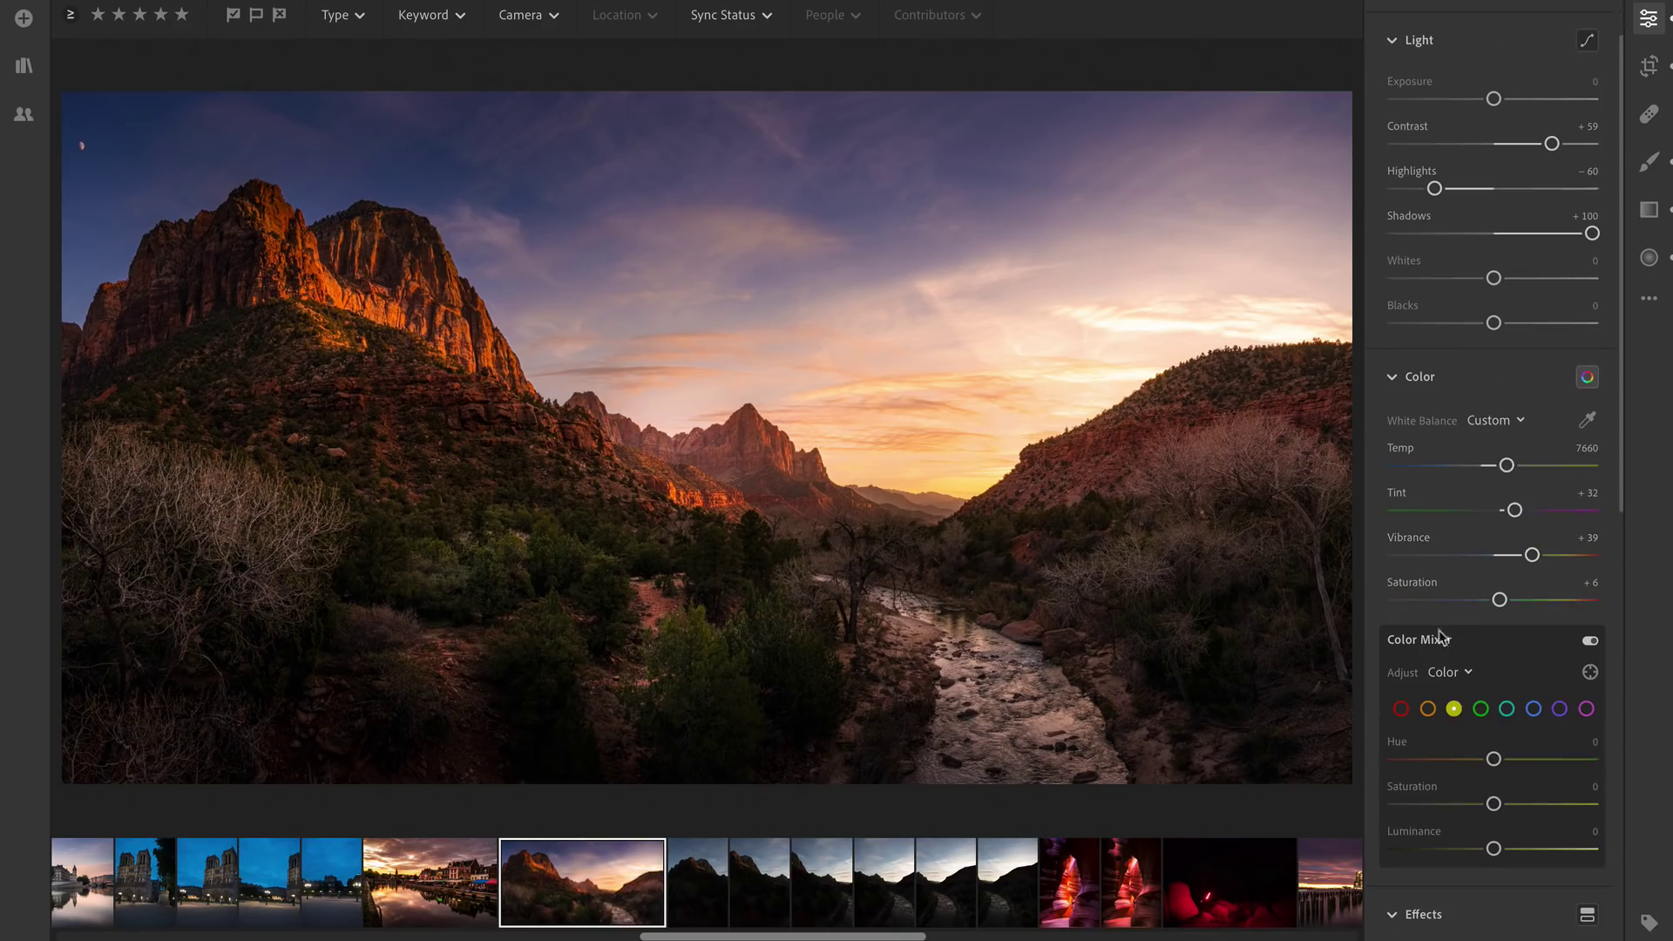
{"action": "scroll", "coordinate": [1442, 632], "scroll_direction": "down", "scroll_amount": 2}
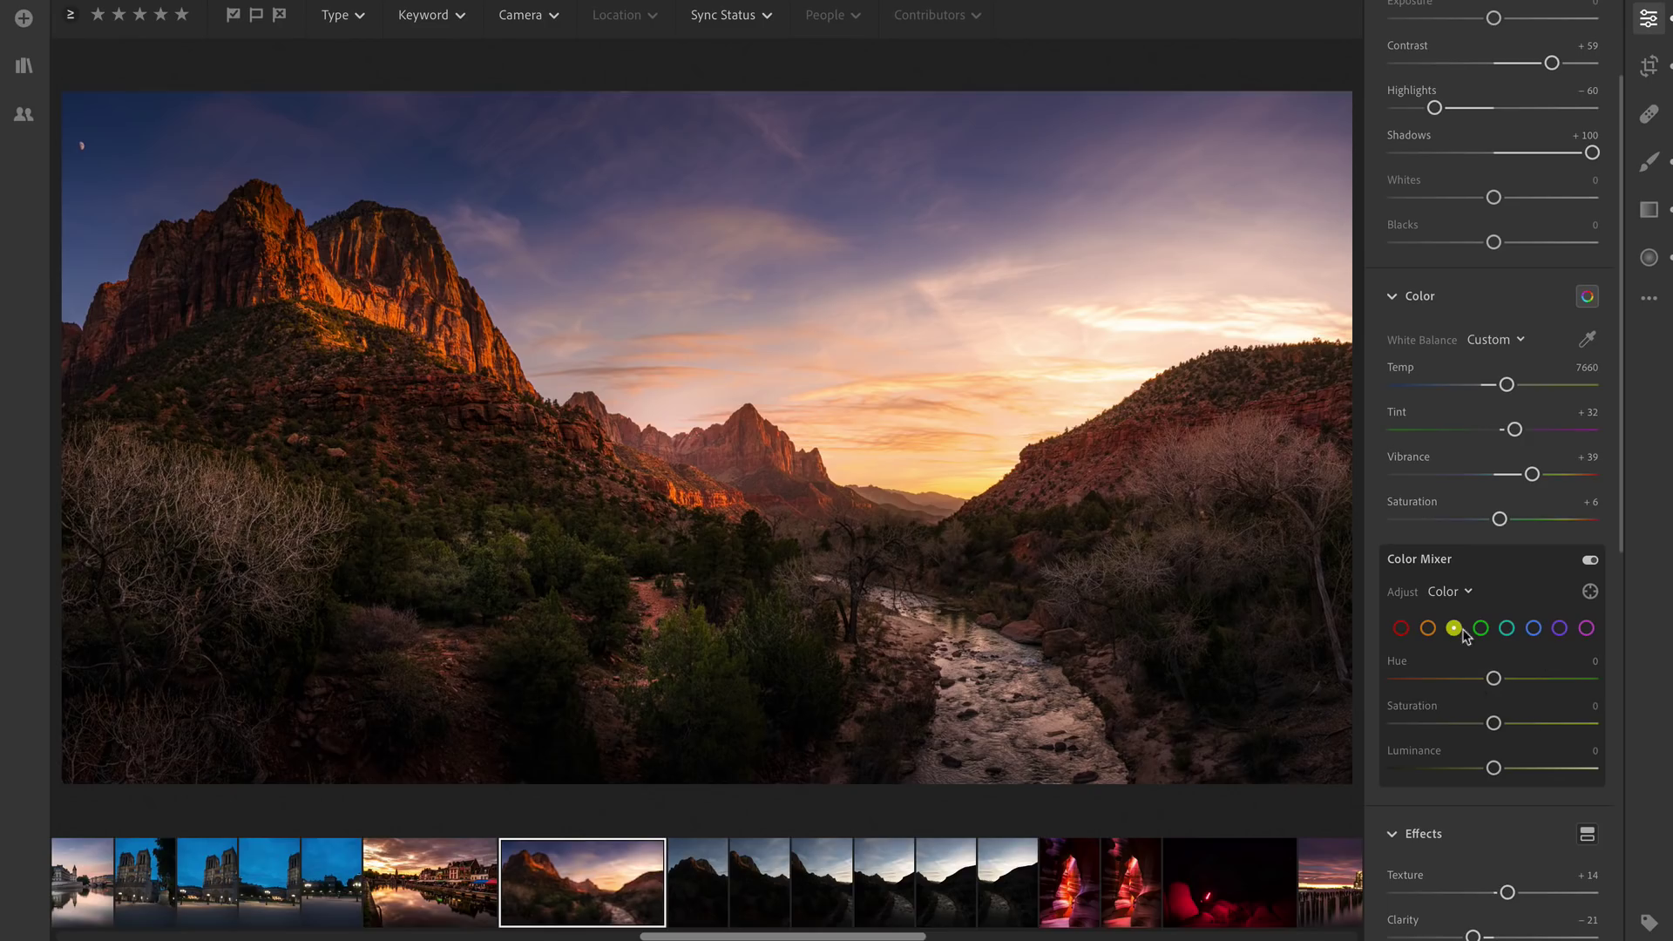
- In the Color Mixer, try red hue shifts and raise red saturation to +34
{"action": "left_click", "coordinate": [1401, 629]}
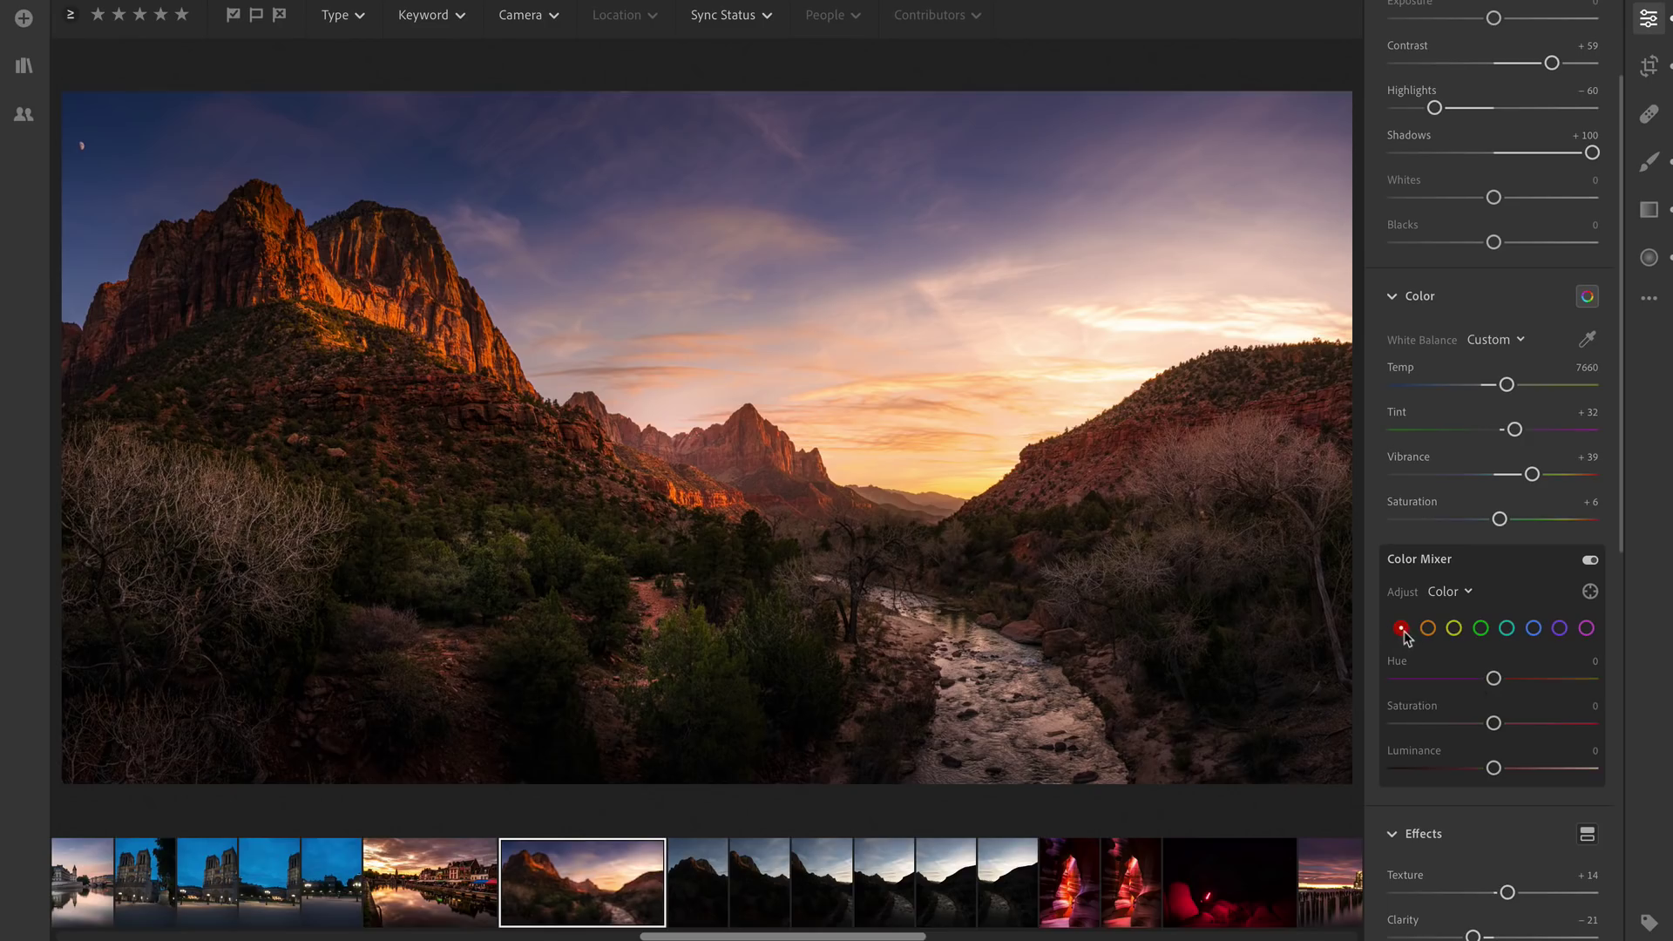
{"action": "mouse_move", "coordinate": [1493, 680]}
{"action": "left_mouse_down"}
{"action": "mouse_move", "coordinate": [1480, 681]}
{"action": "mouse_move", "coordinate": [1497, 682]}
{"action": "left_mouse_up"}
{"action": "left_click_drag", "start_coordinate": [1501, 682], "coordinate": [1560, 673]}
{"action": "left_click_drag", "start_coordinate": [1560, 667], "coordinate": [1472, 673]}
{"action": "left_click", "coordinate": [1525, 725]}
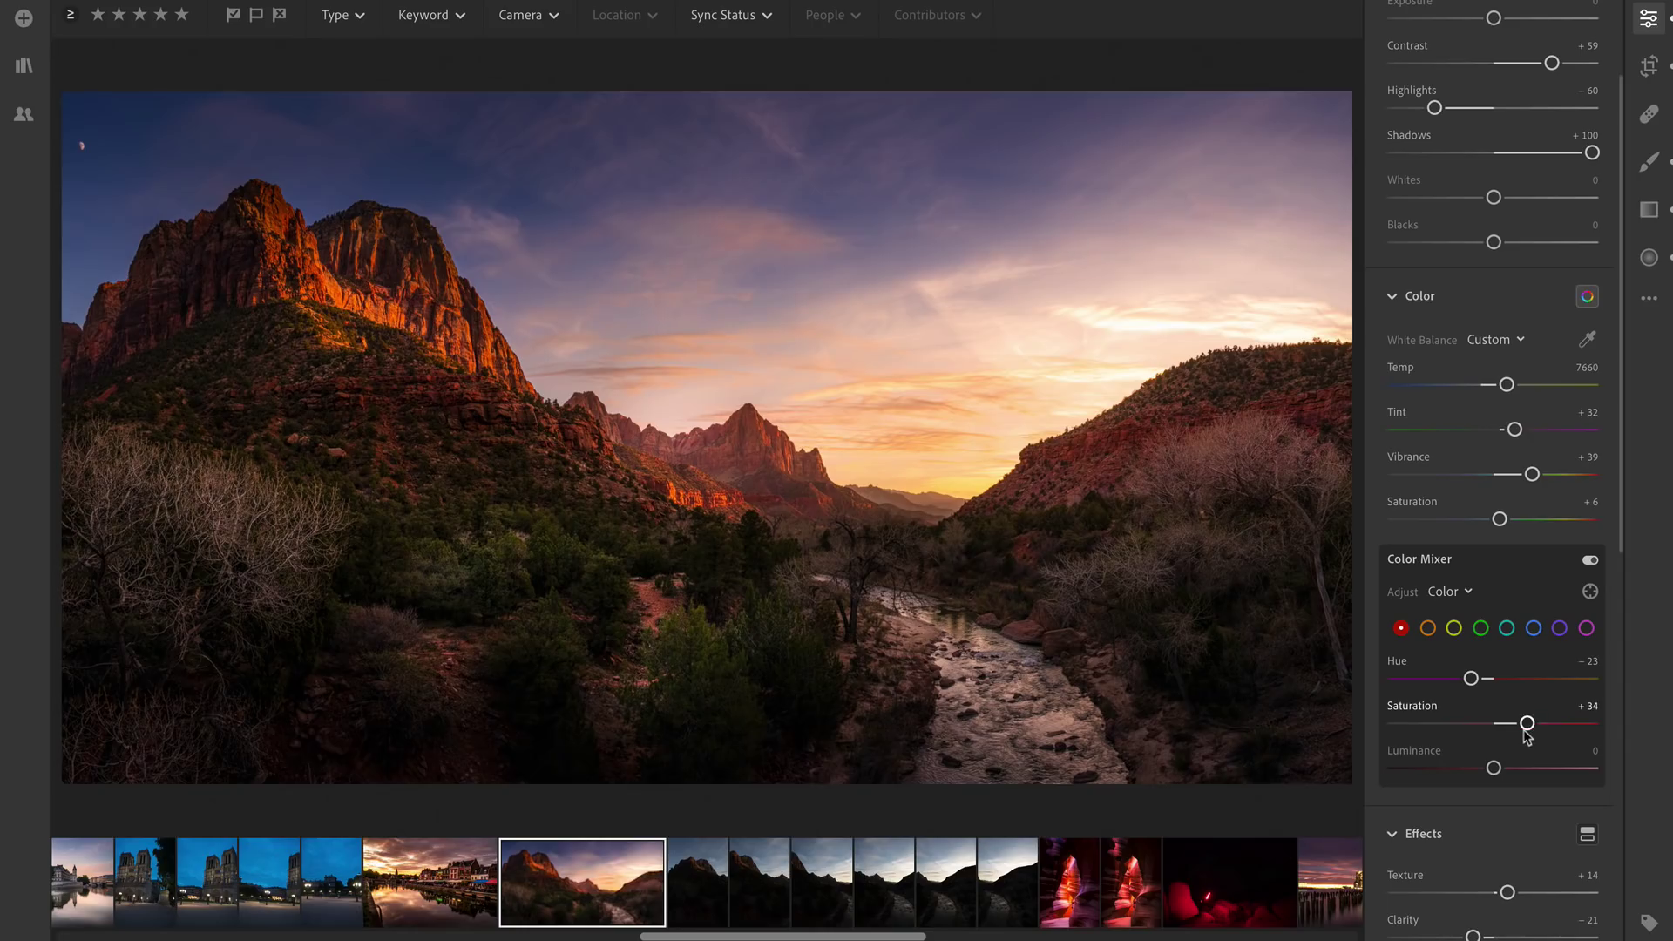
- Shift the oranges toward red and set yellows to Hue −15 and Saturation +18
{"action": "left_click", "coordinate": [1430, 630]}
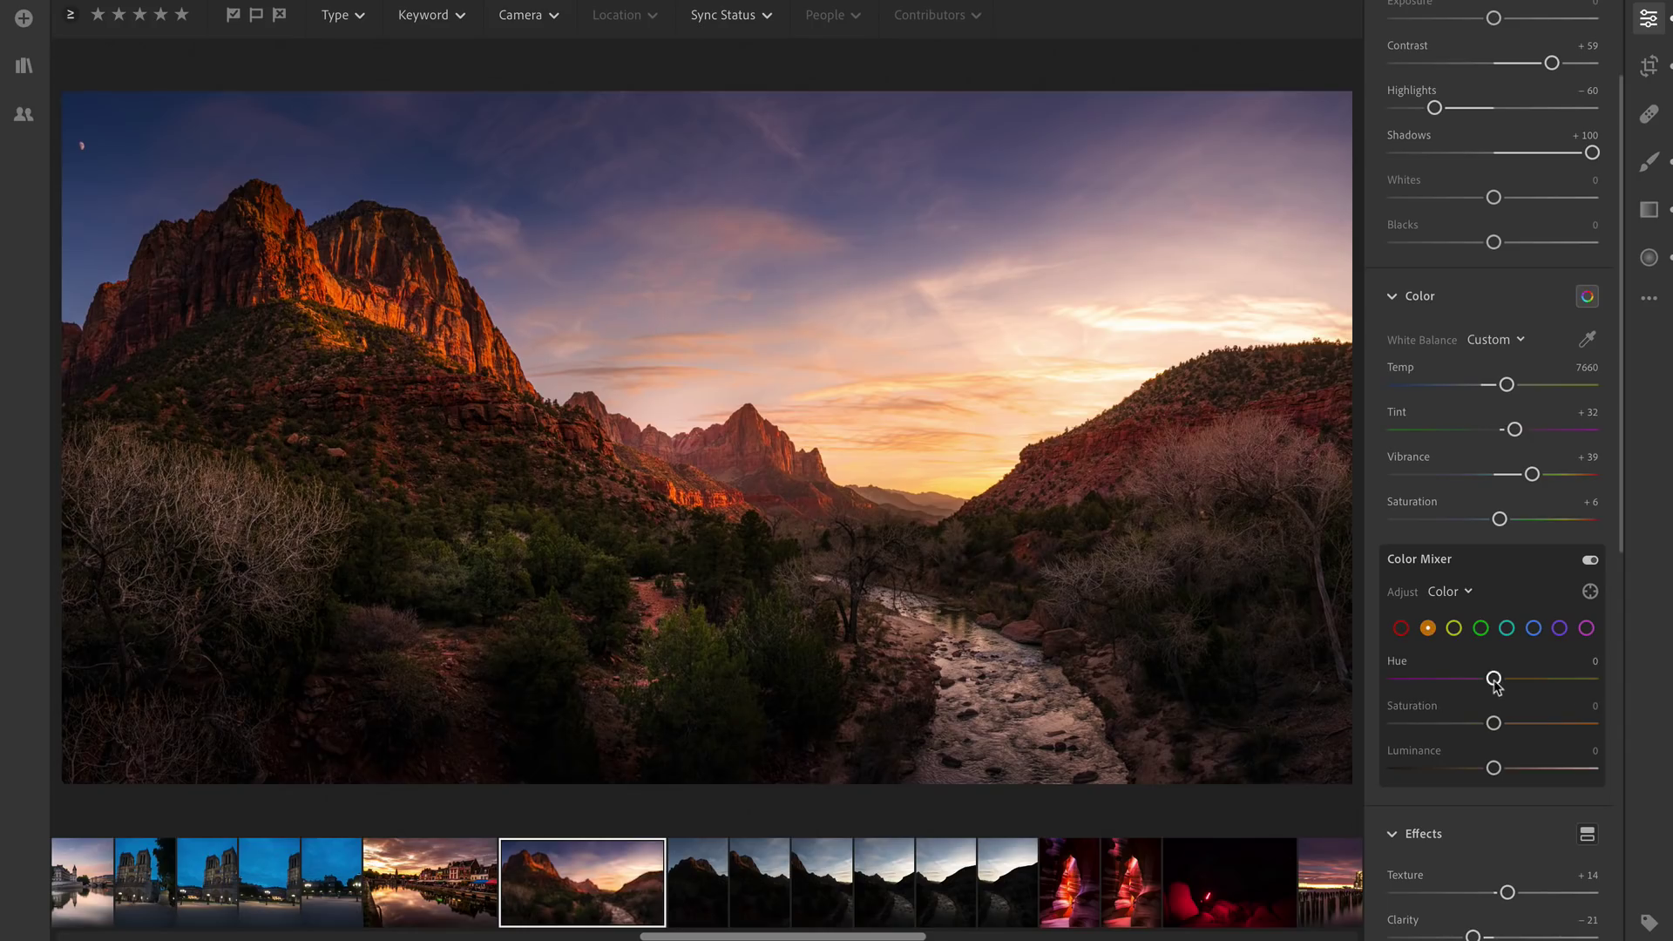
{"action": "mouse_move", "coordinate": [1496, 685]}
{"action": "left_mouse_down"}
{"action": "mouse_move", "coordinate": [1457, 687]}
{"action": "mouse_move", "coordinate": [1532, 685]}
{"action": "mouse_move", "coordinate": [1493, 684]}
{"action": "left_mouse_up"}
{"action": "left_click", "coordinate": [1453, 628]}
{"action": "mouse_move", "coordinate": [1494, 679]}
{"action": "left_mouse_down"}
{"action": "mouse_move", "coordinate": [1540, 676]}
{"action": "mouse_move", "coordinate": [1449, 678]}
{"action": "mouse_move", "coordinate": [1481, 679]}
{"action": "left_mouse_up"}
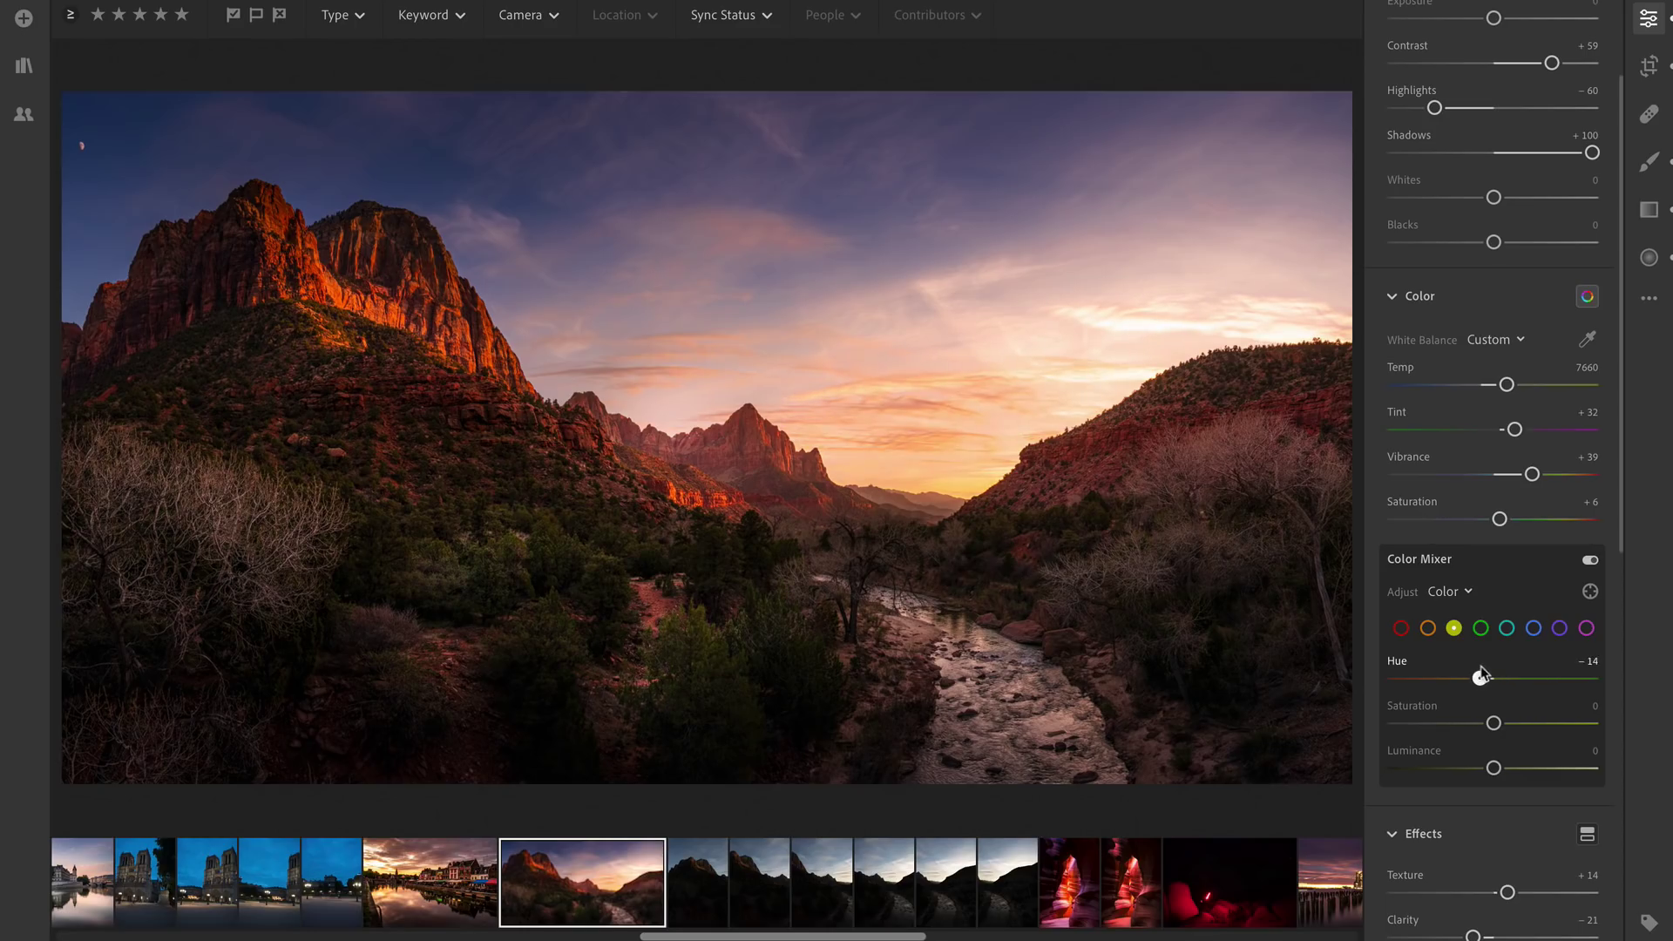
{"action": "left_click", "coordinate": [1512, 724]}
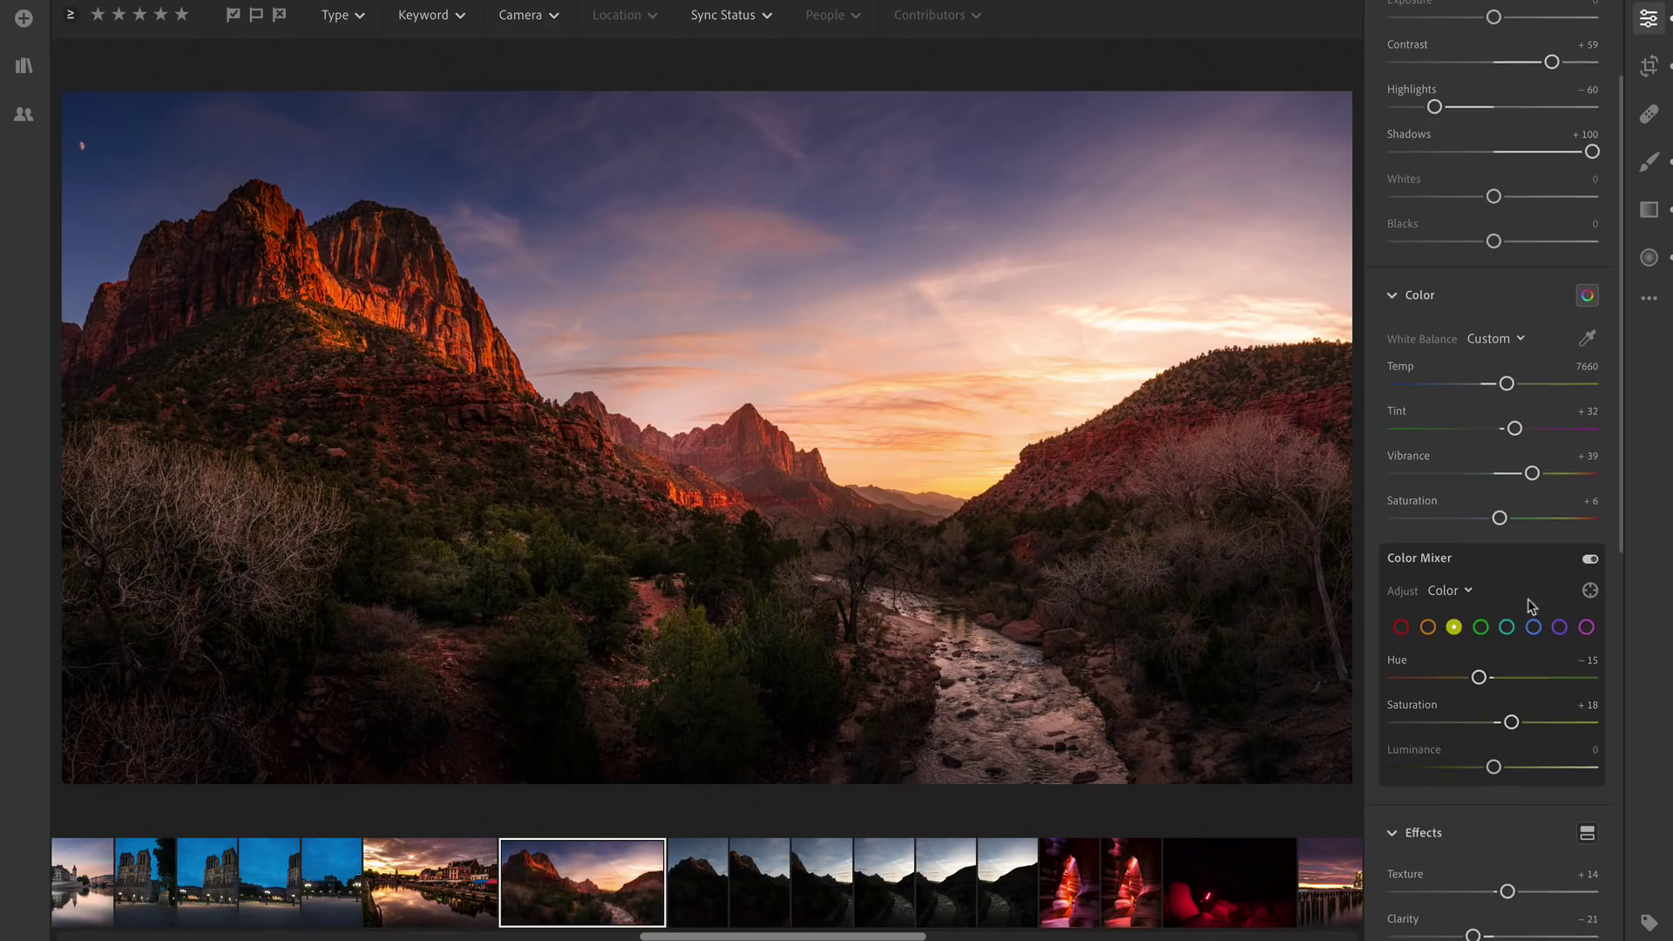
- Sample the mountains with the targeted adjustment tool, shifting their orange hue to −1
{"action": "left_click", "coordinate": [1589, 590]}
{"action": "left_click", "coordinate": [446, 326]}
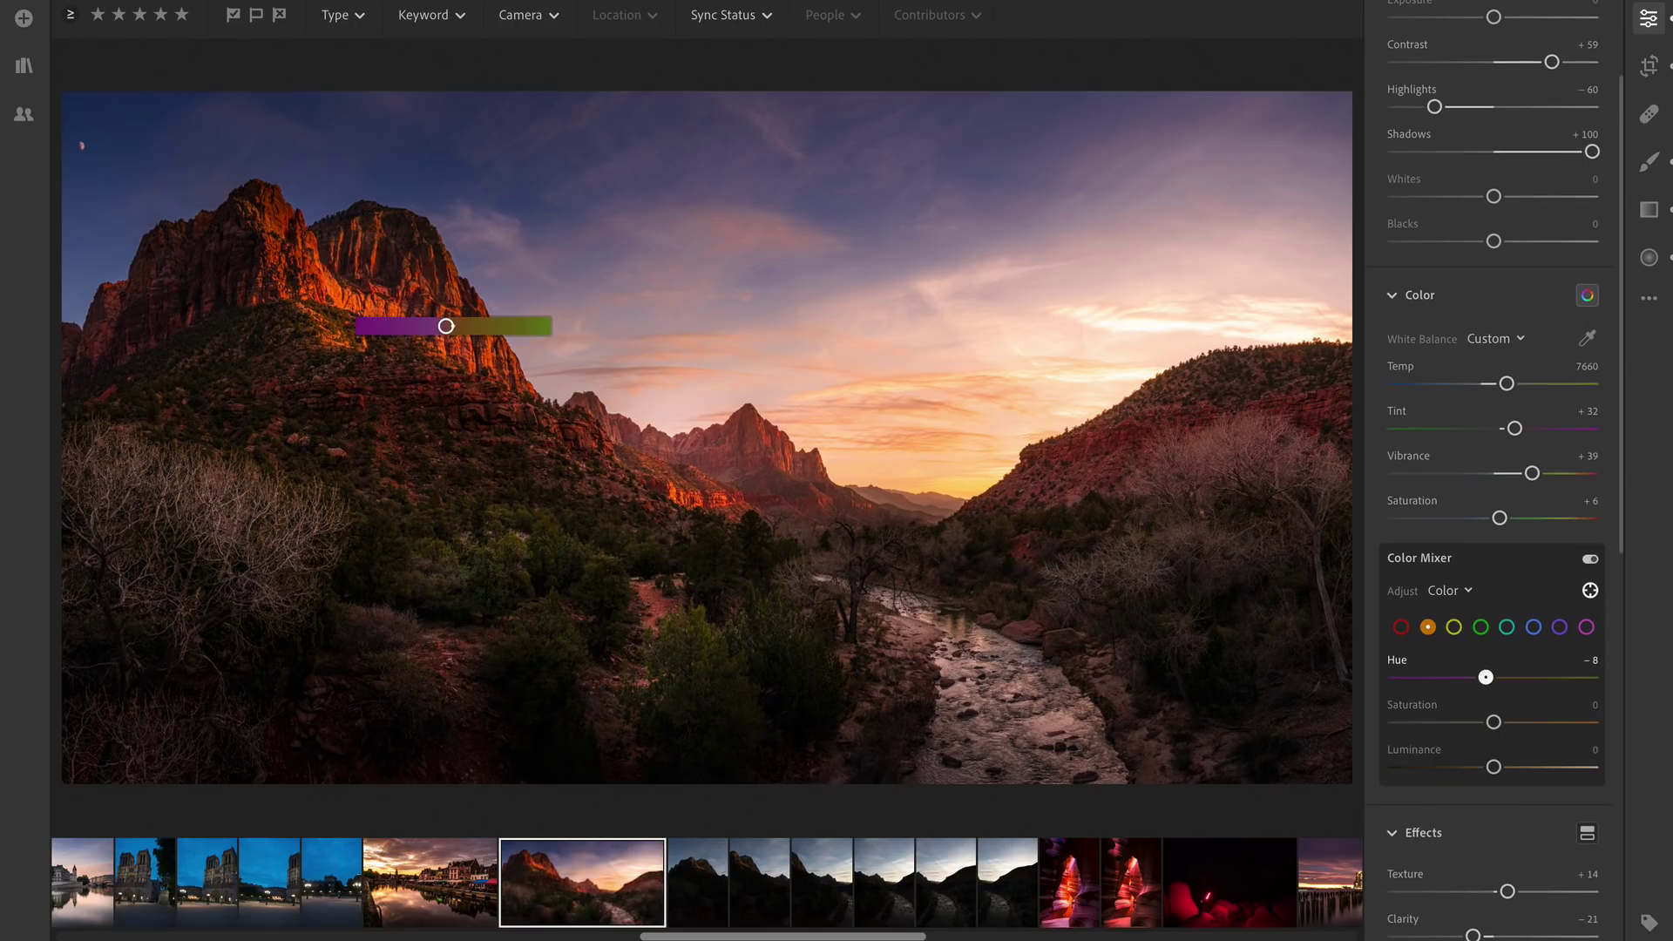
{"action": "mouse_move", "coordinate": [446, 326]}
{"action": "left_mouse_down"}
{"action": "mouse_move", "coordinate": [512, 326]}
{"action": "mouse_move", "coordinate": [401, 326]}
{"action": "mouse_move", "coordinate": [451, 326]}
{"action": "left_mouse_up"}
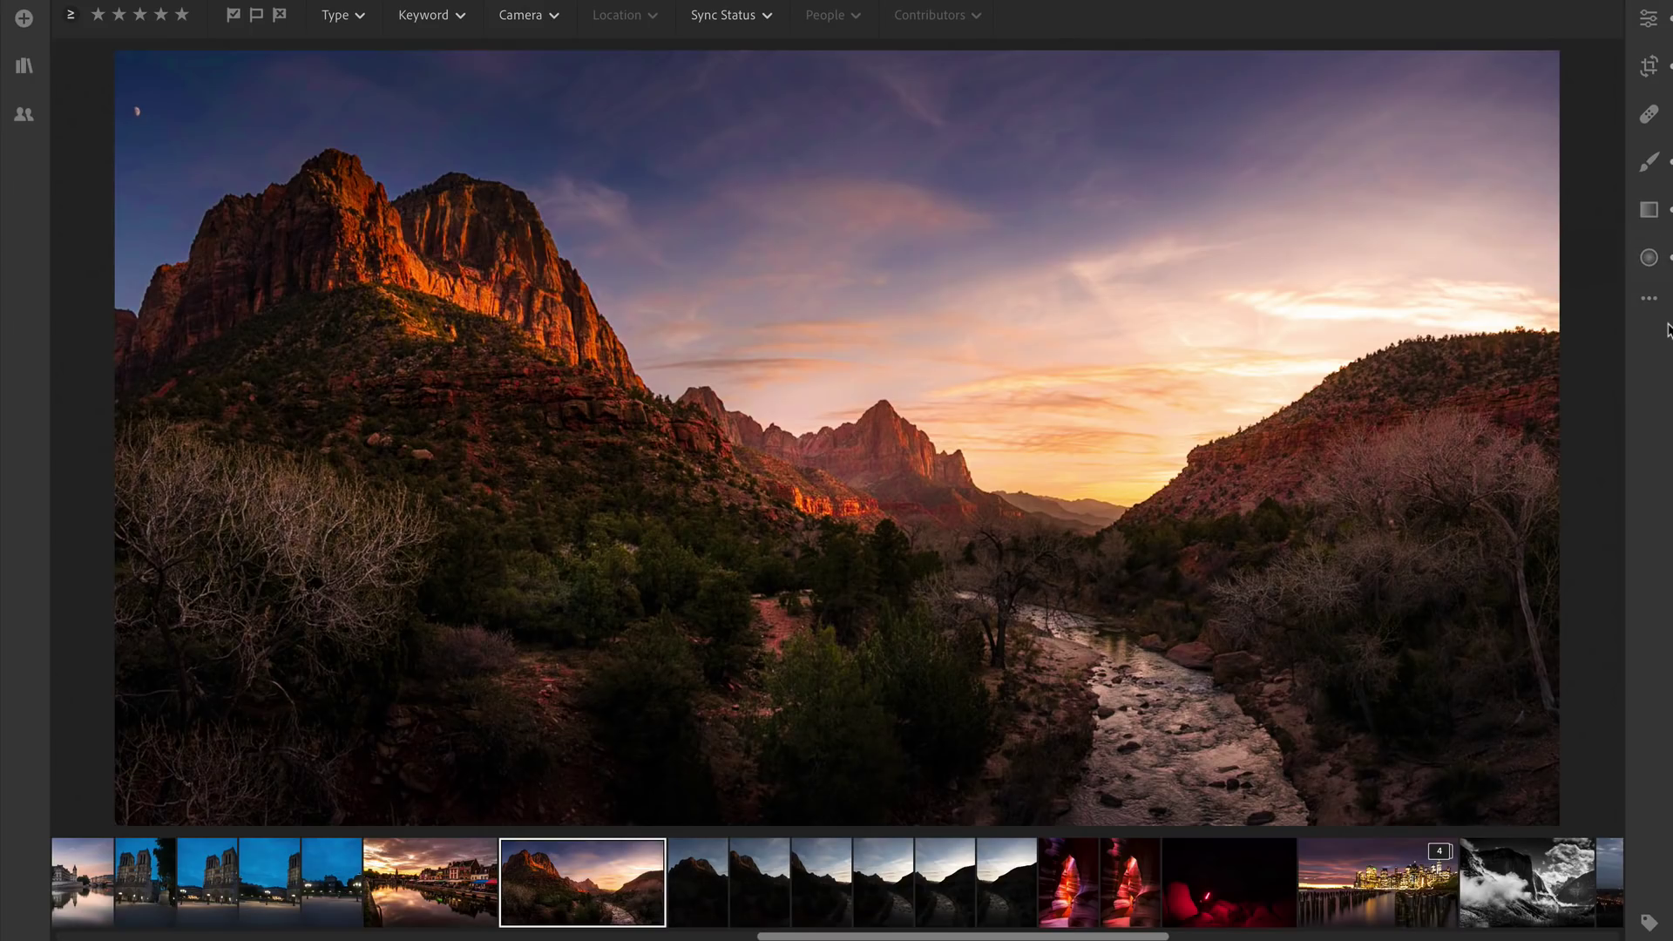
- Bring back the brush settings showing Exposure +0.64 and Tint +28
{"action": "left_click", "coordinate": [1649, 161]}
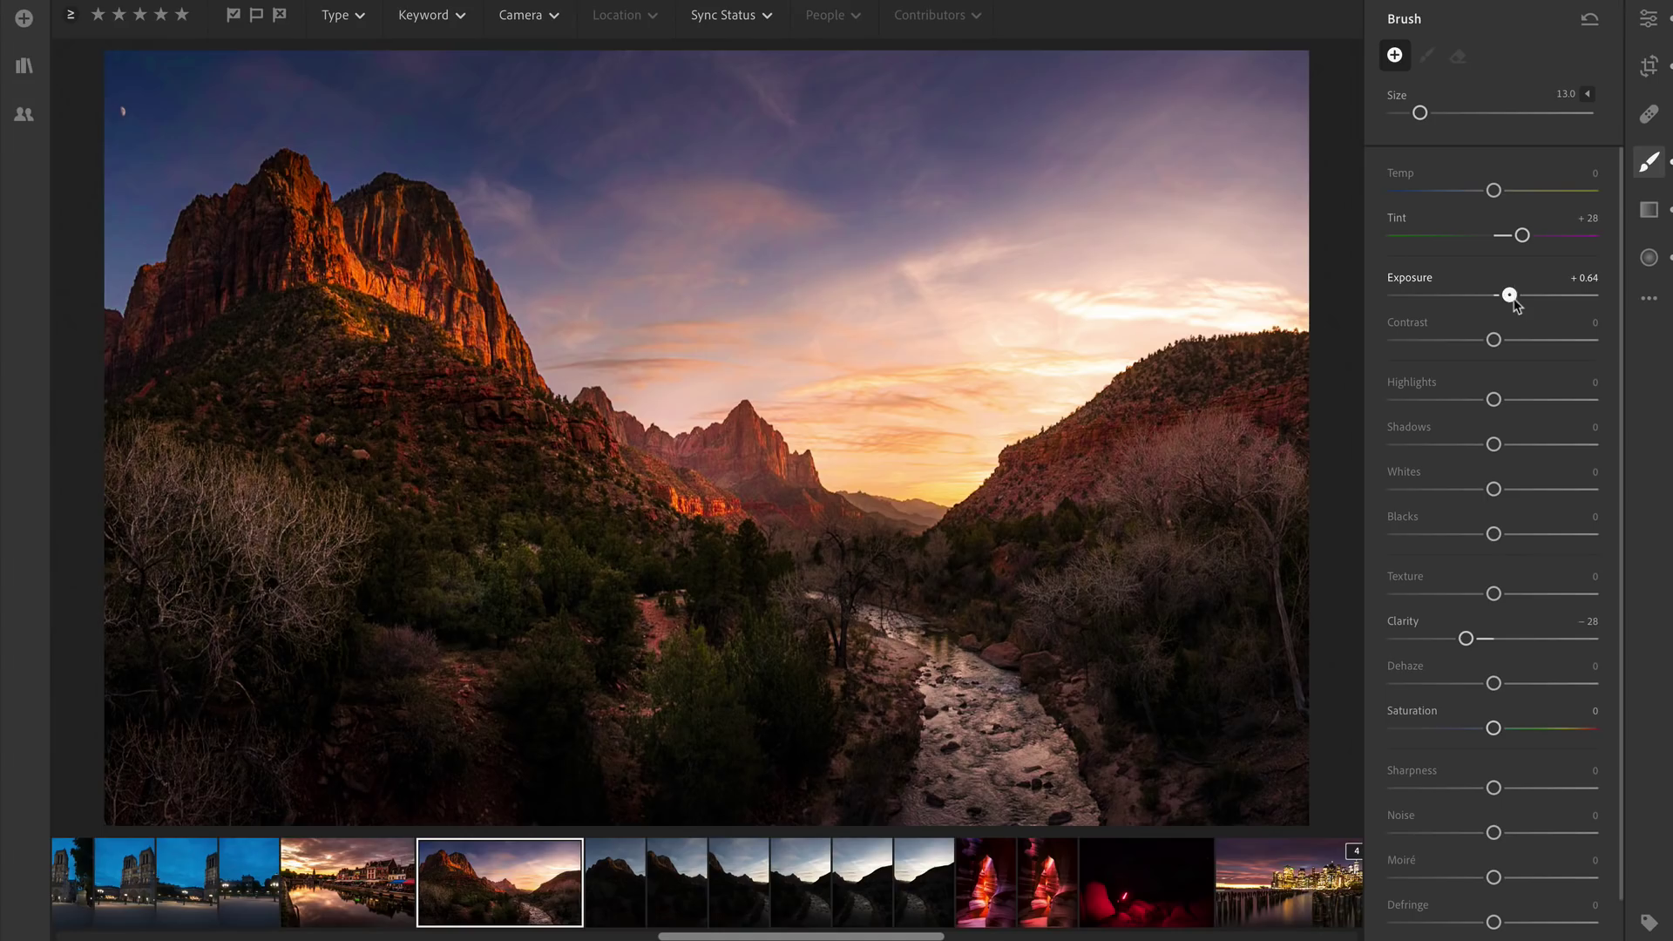
- Raise the brush exposure to +0.84, shrink the brush to size 12, and hide the pins
{"action": "left_click_drag", "start_coordinate": [1510, 295], "coordinate": [1516, 296]}
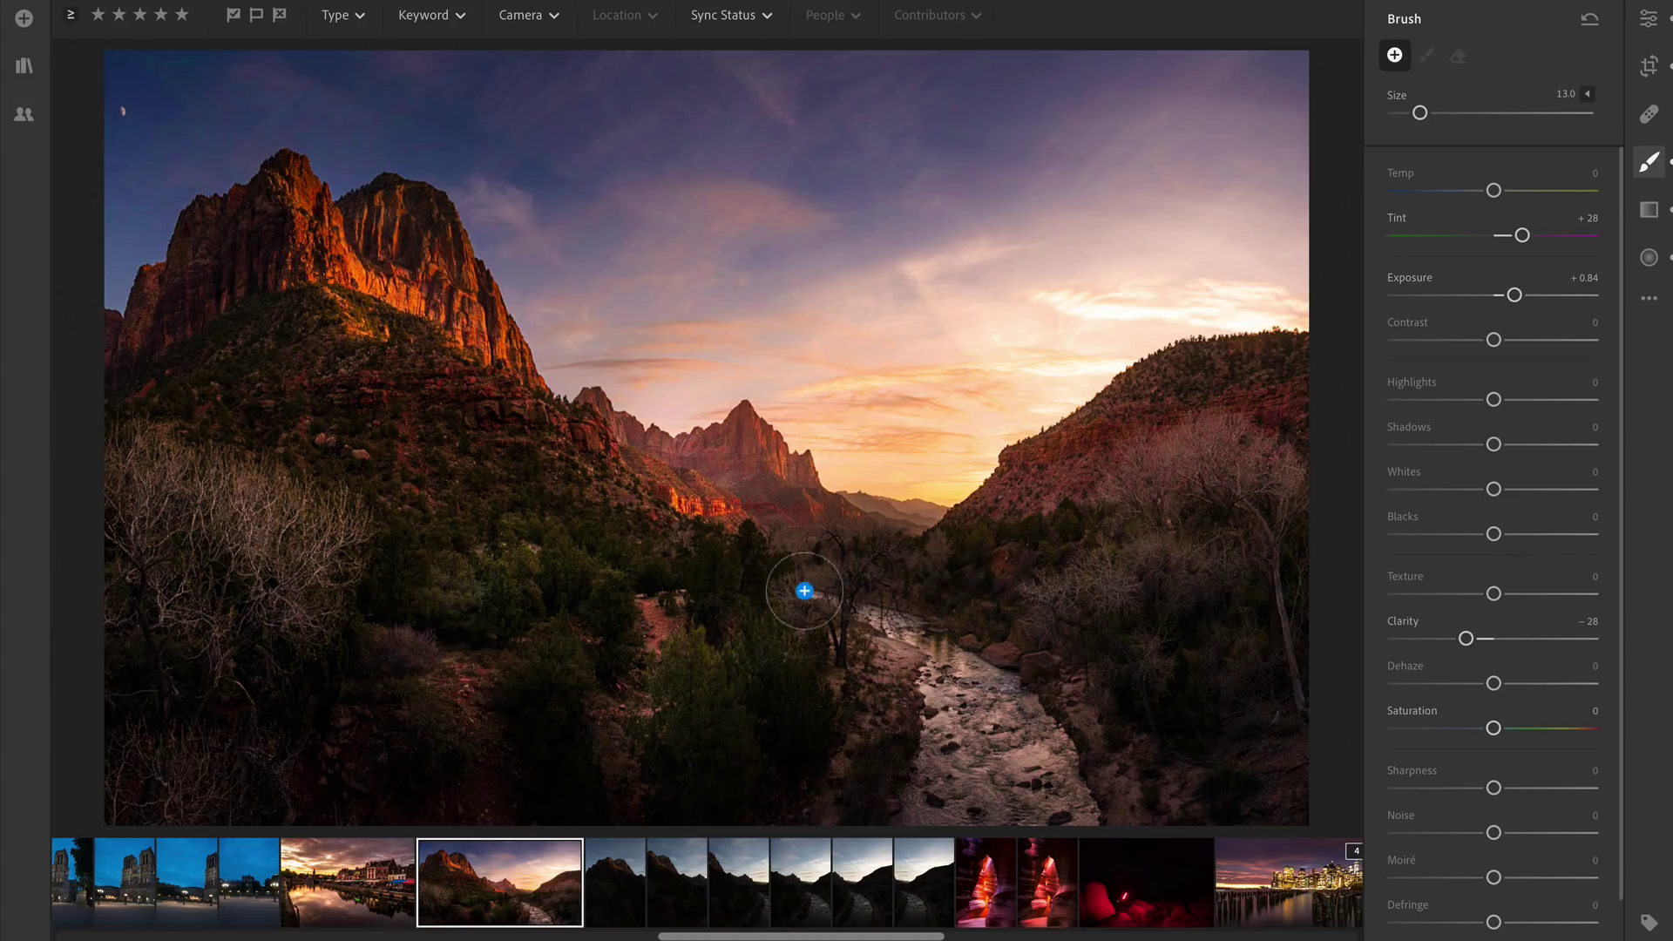
{"action": "key", "text": "bracketleft"}
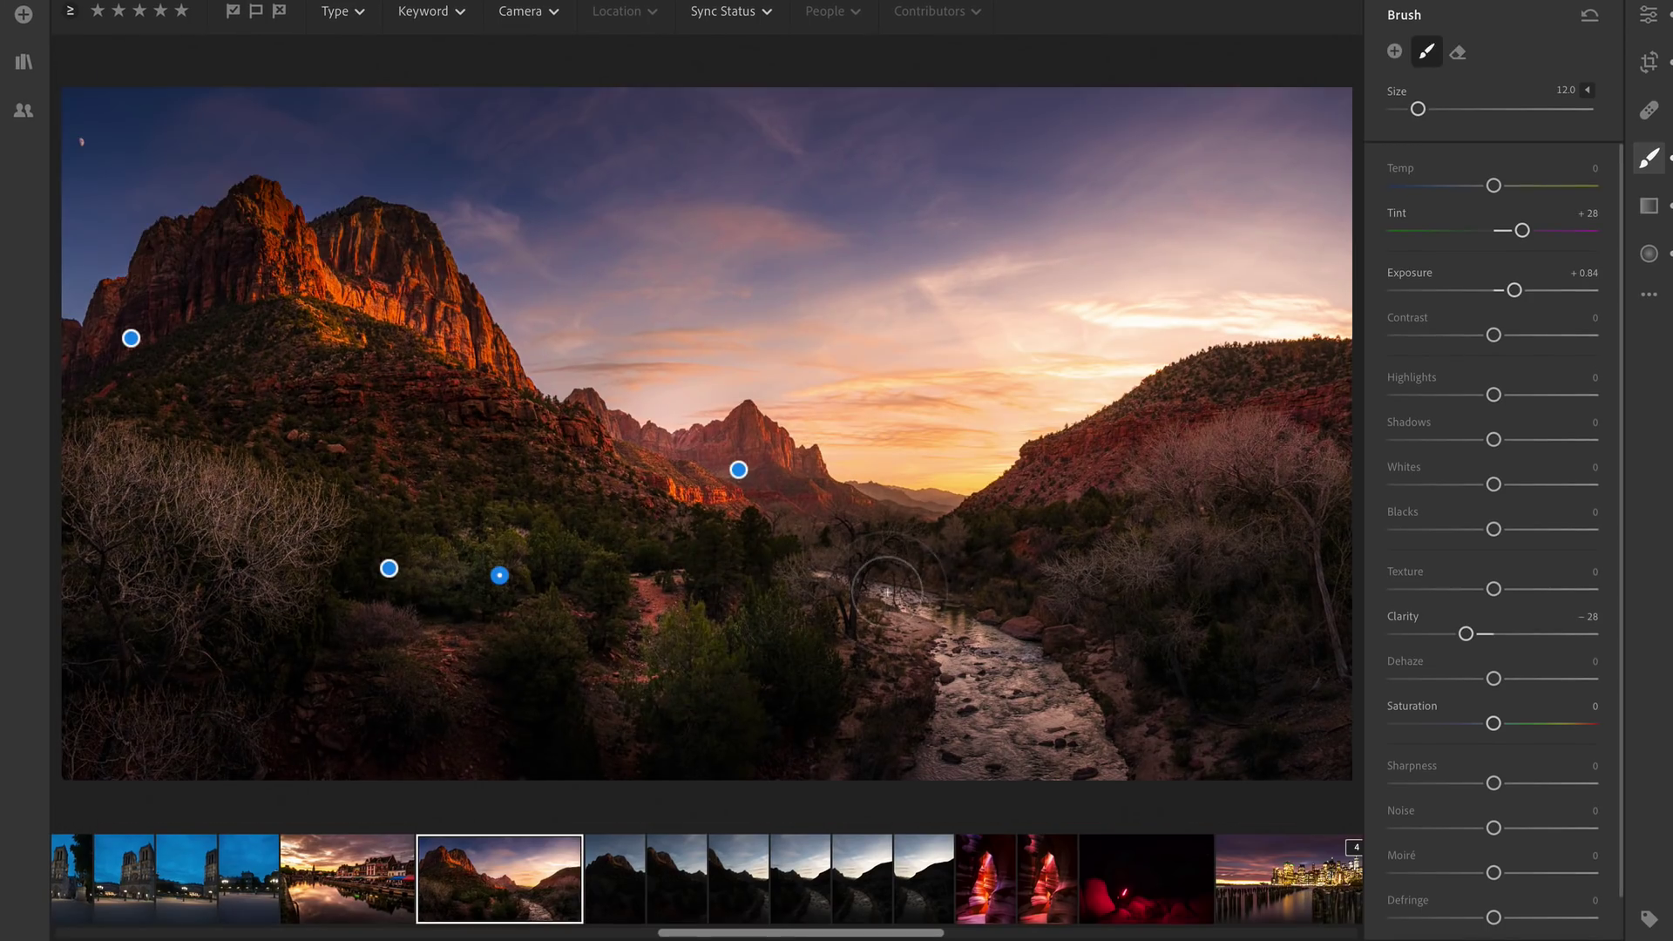
{"action": "key", "text": "h"}
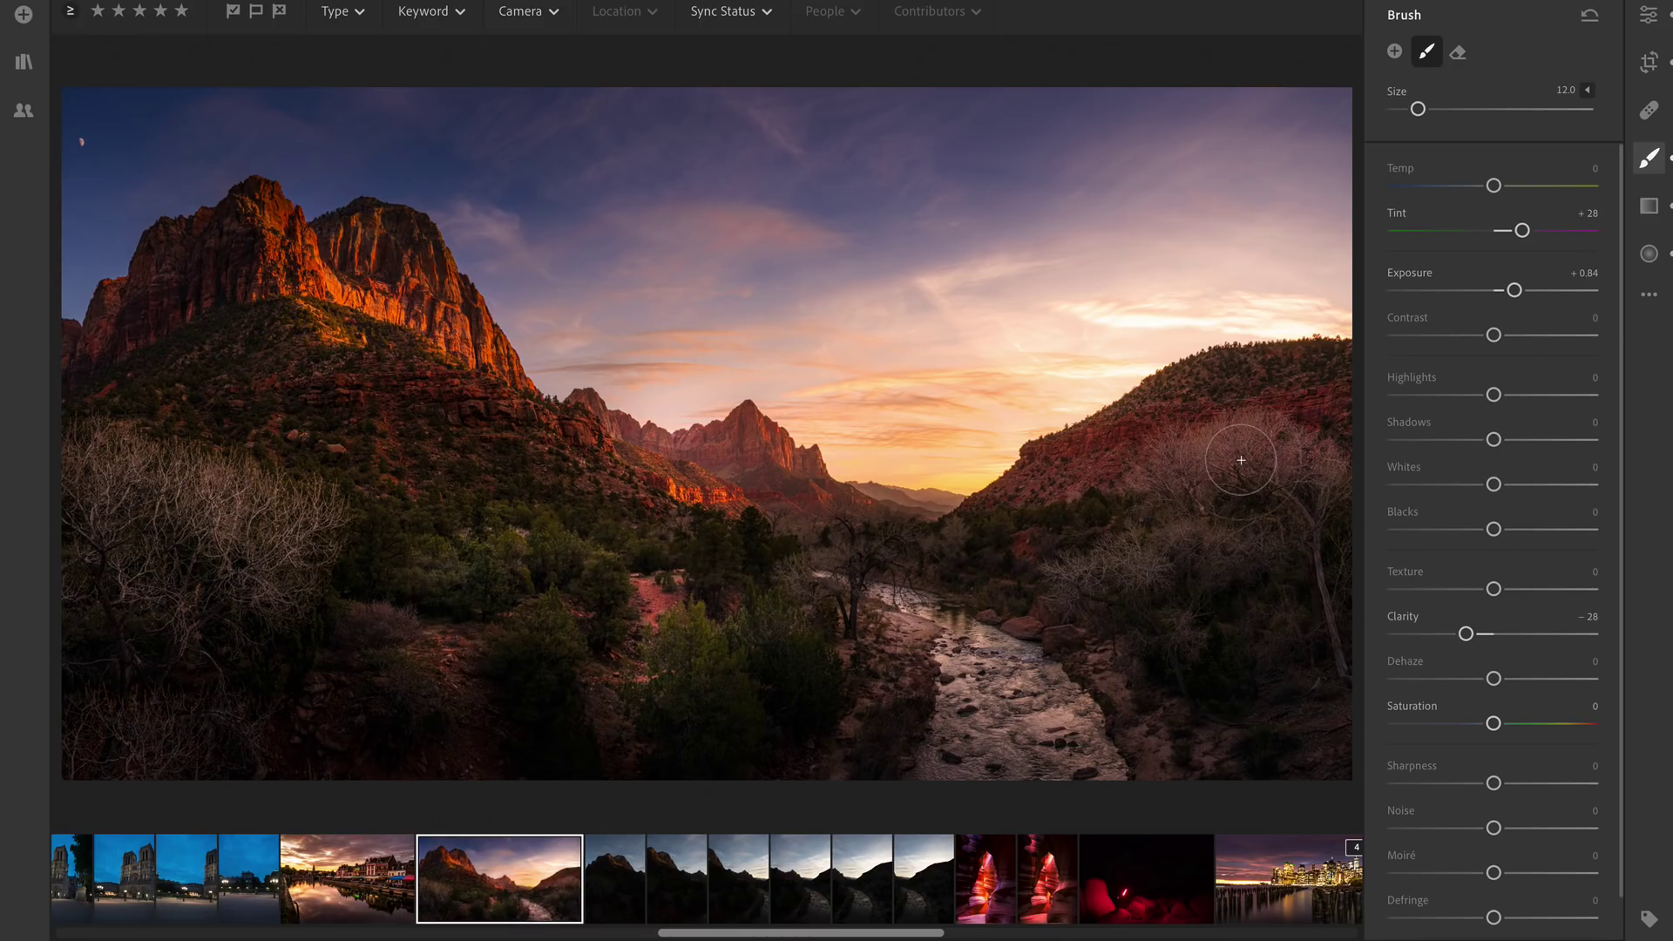
- In the Detail section, set Sharpening to 79 and Noise Reduction to 9
{"action": "left_click", "coordinate": [1647, 12]}
{"action": "scroll", "coordinate": [1537, 501], "scroll_direction": "down", "scroll_amount": 8}
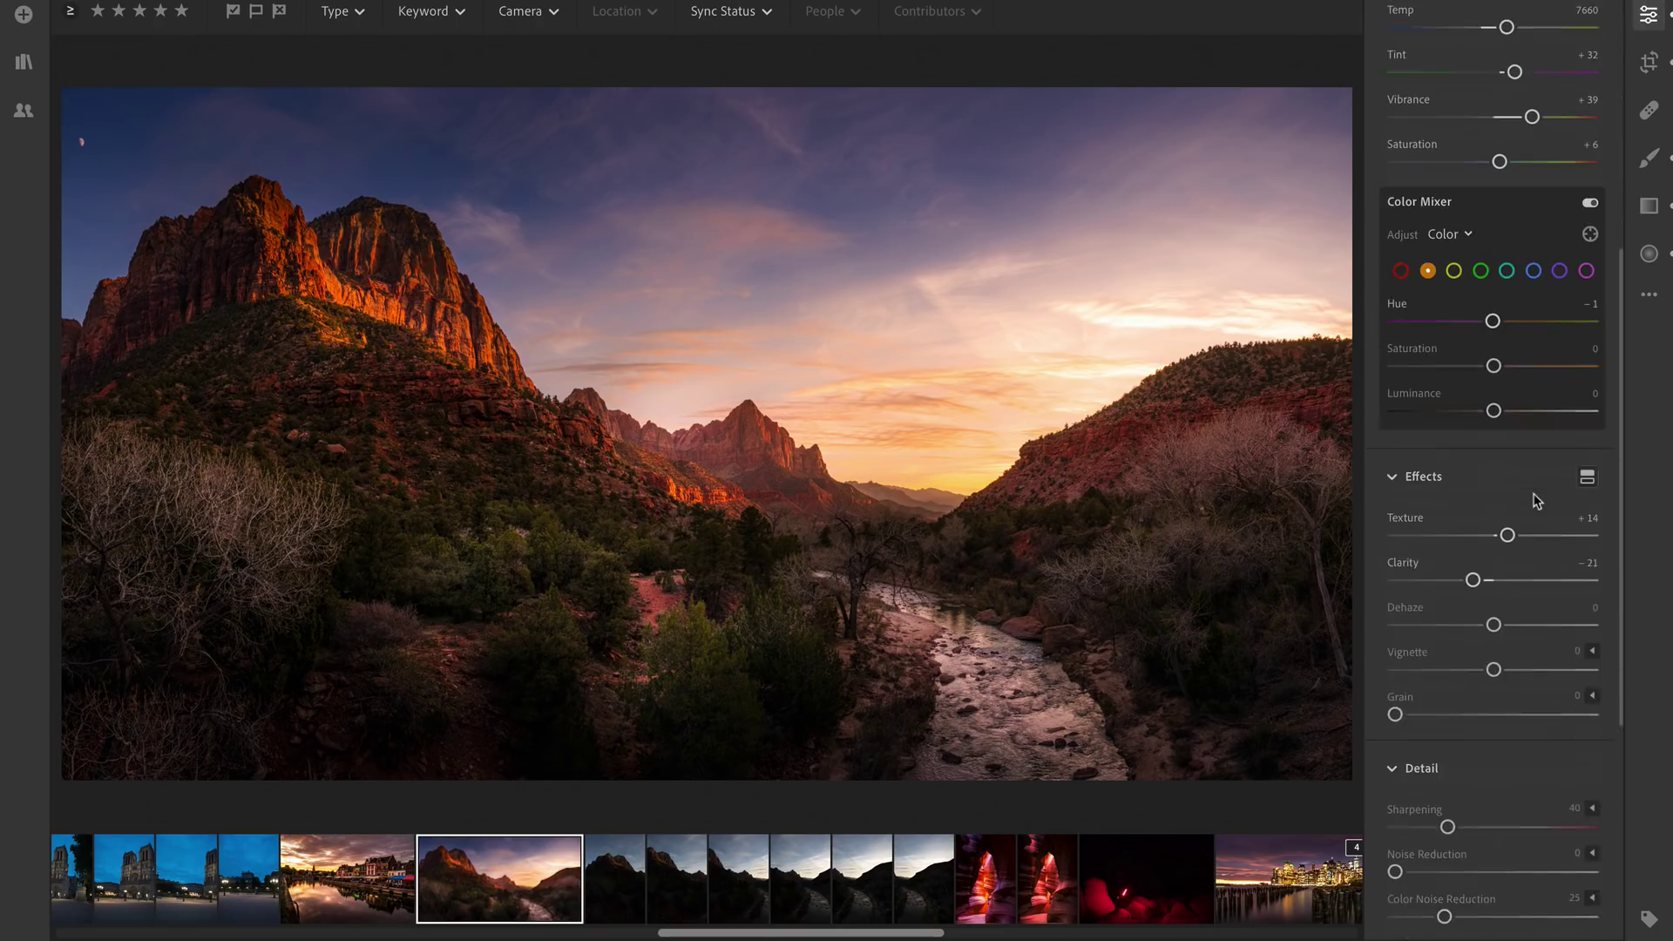
{"action": "scroll", "coordinate": [1537, 501], "scroll_direction": "down", "scroll_amount": 2}
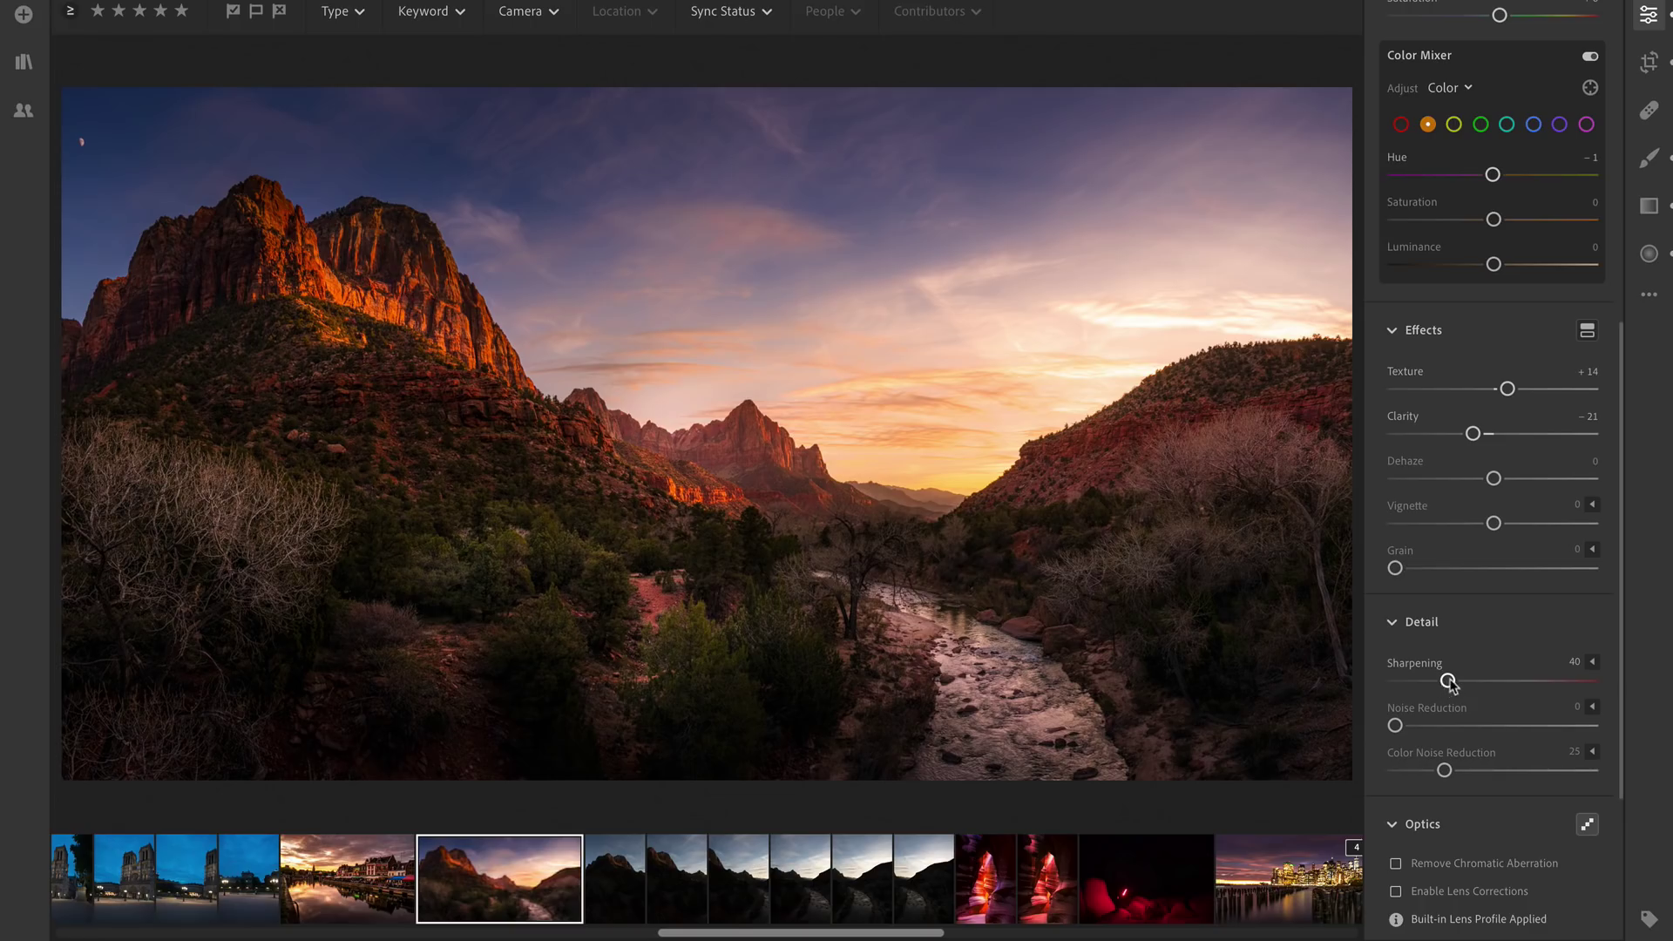
{"action": "left_click", "coordinate": [1421, 726]}
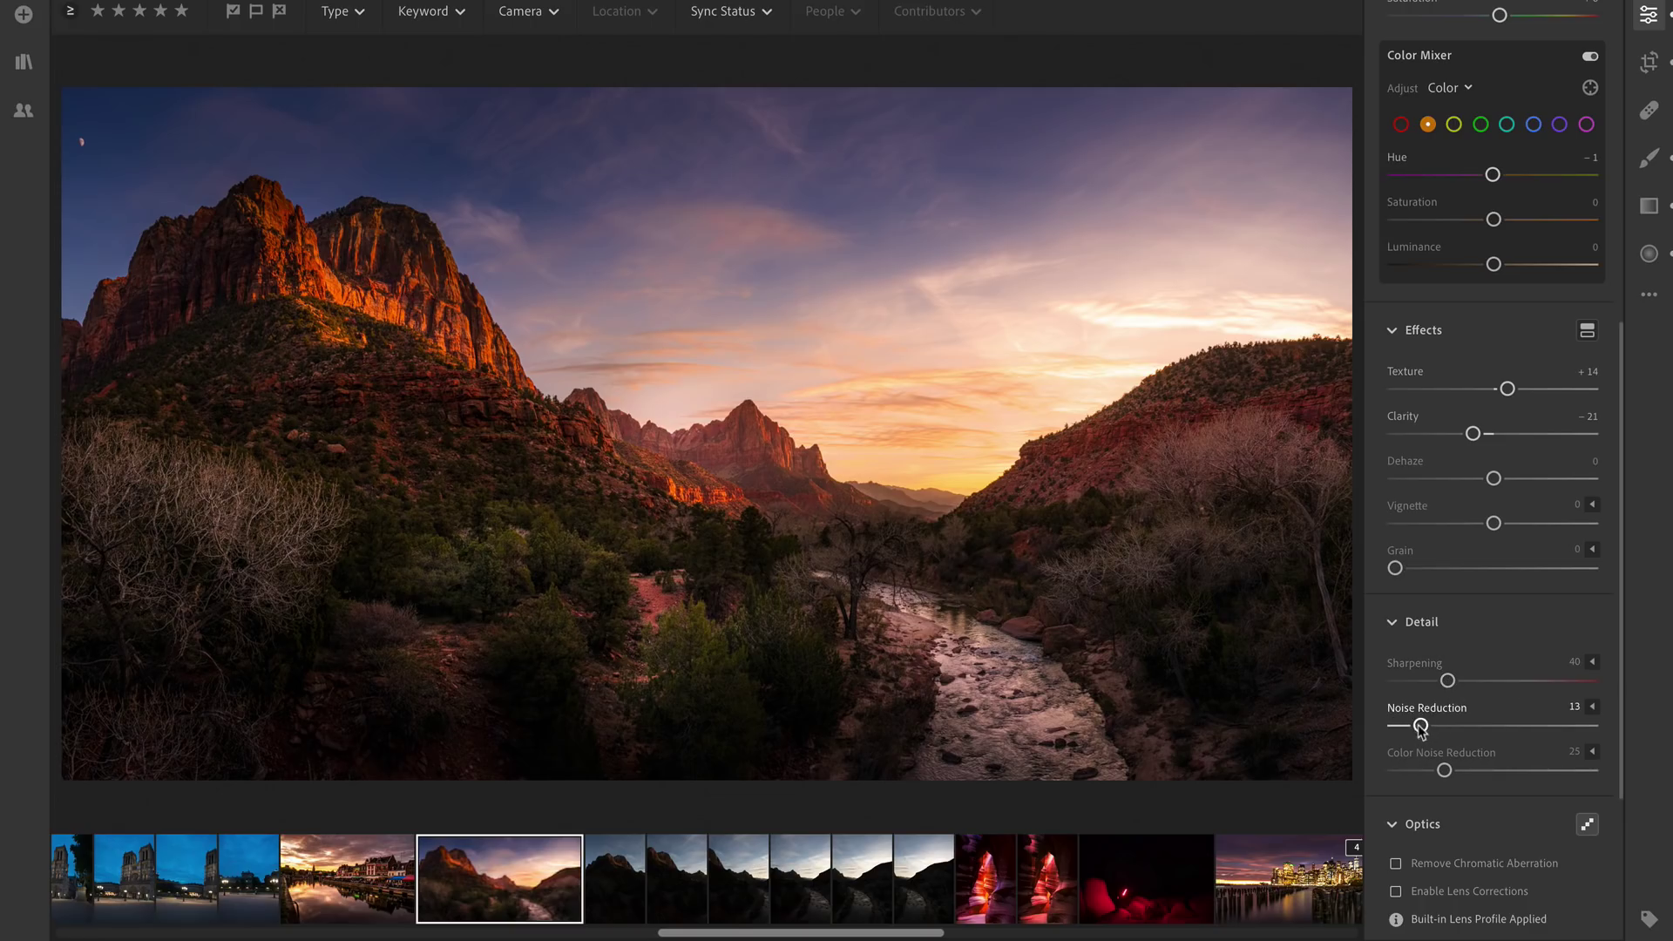
{"action": "left_click_drag", "start_coordinate": [1421, 728], "coordinate": [1500, 683]}
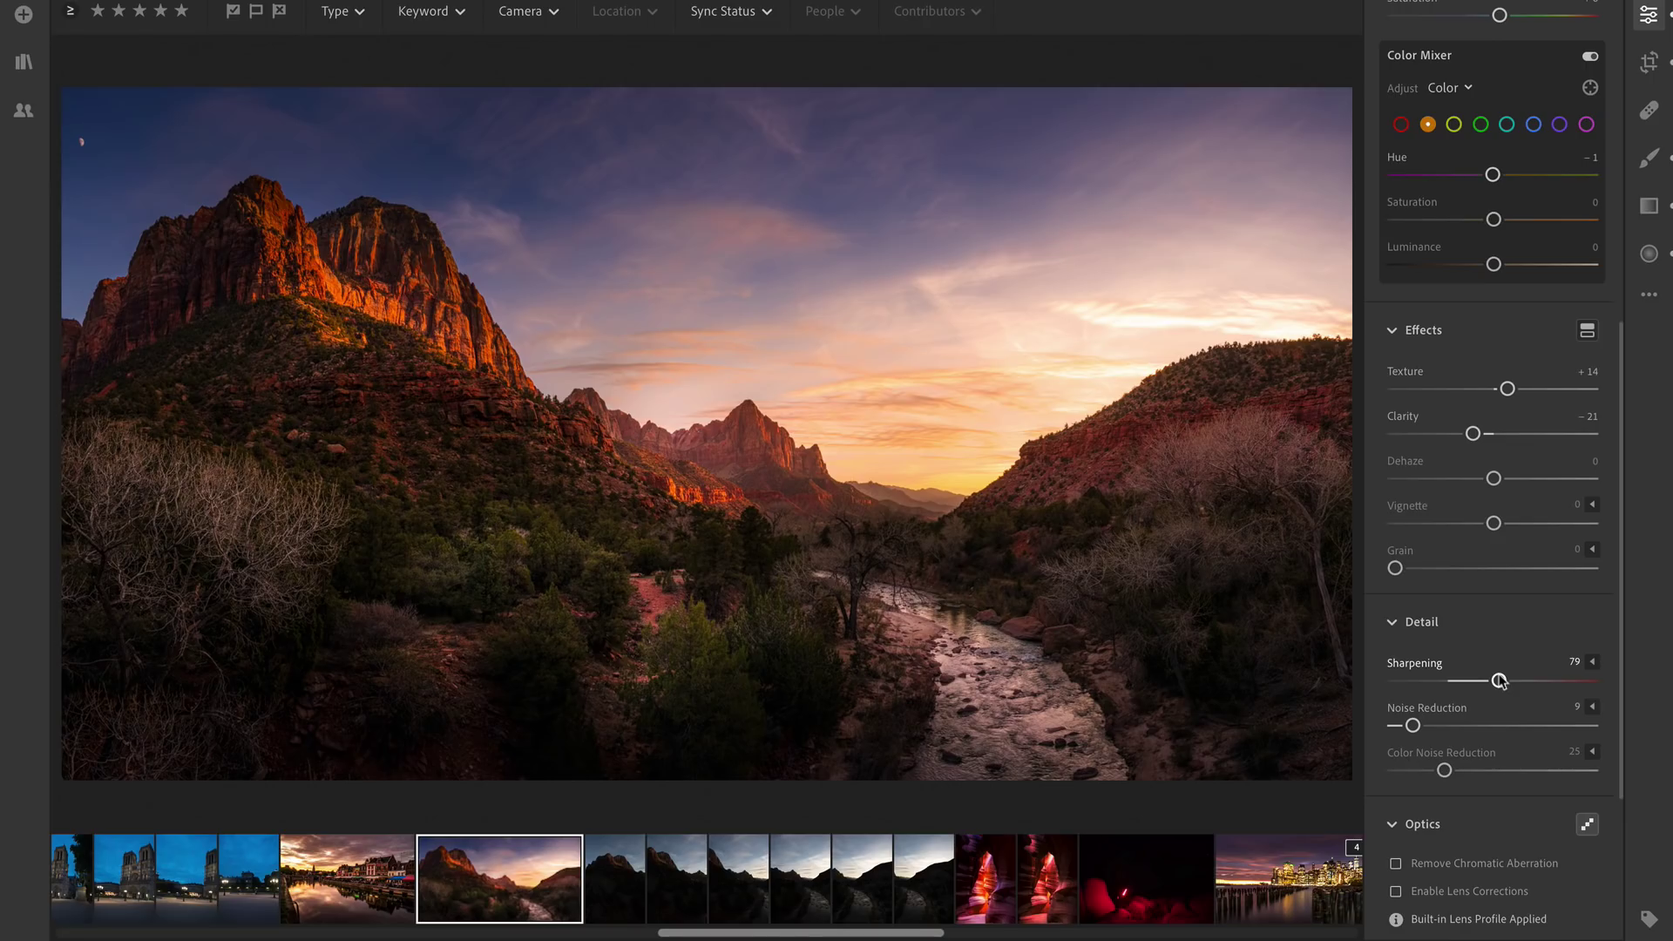
- In Optics, tick Remove Chromatic Aberration and Enable Lens Corrections to use the Sony FE 16-35mm F4 ZA OSS profile
{"action": "scroll", "coordinate": [1516, 724], "scroll_direction": "down", "scroll_amount": 1}
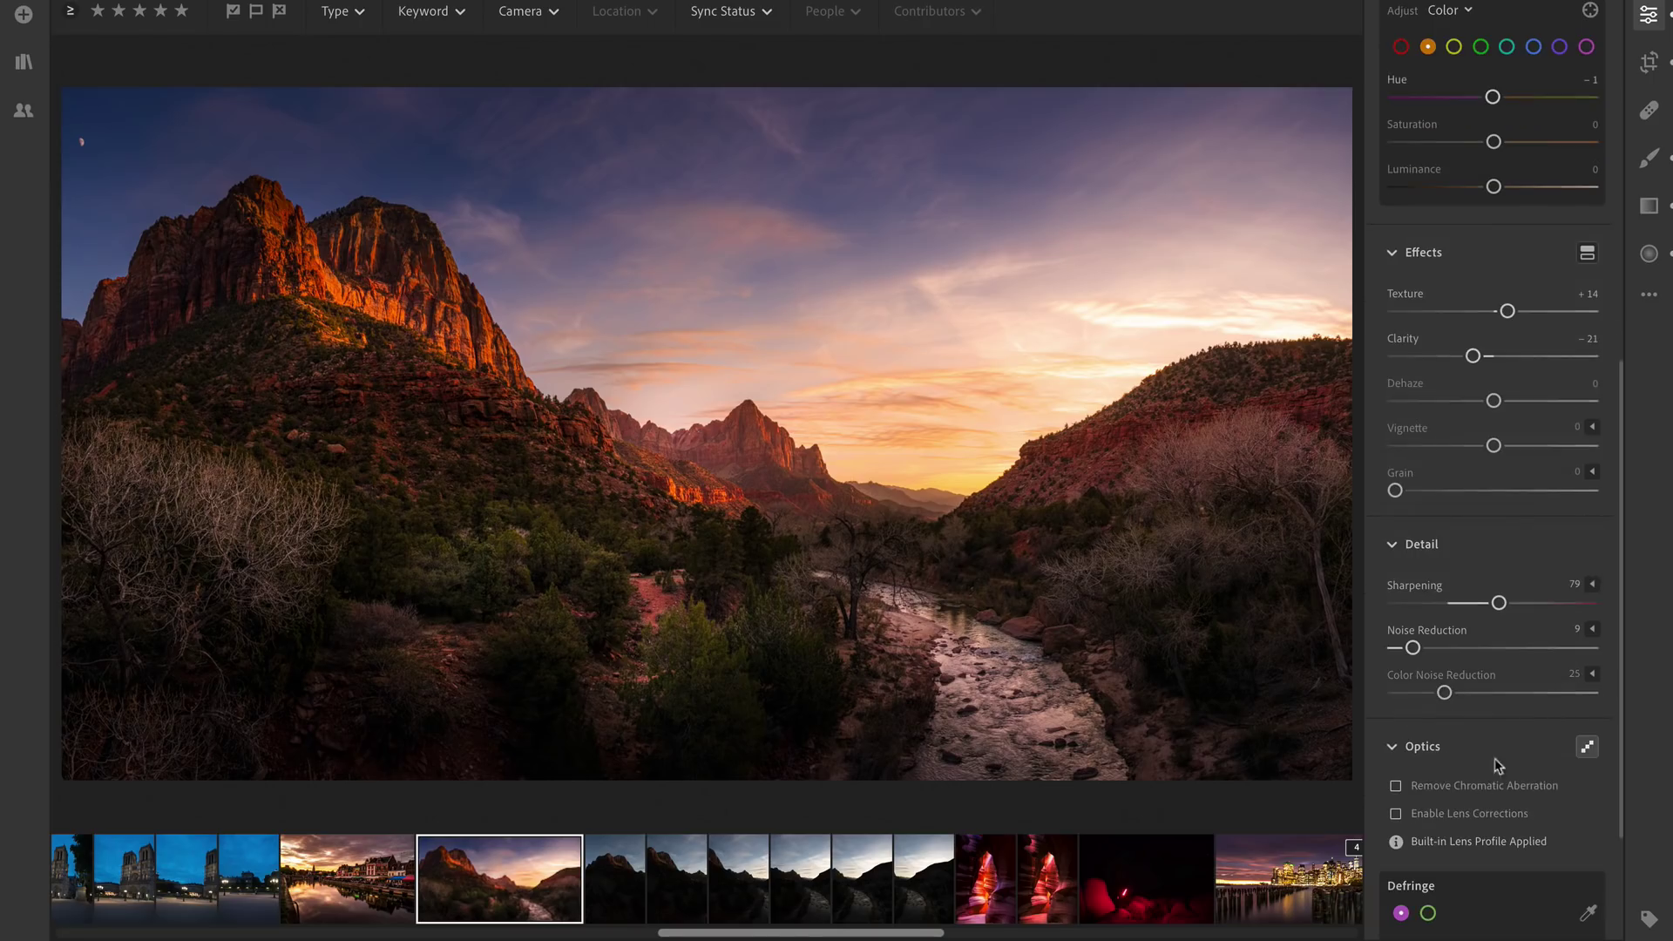
{"action": "left_click", "coordinate": [1477, 788]}
{"action": "left_click", "coordinate": [1468, 815]}
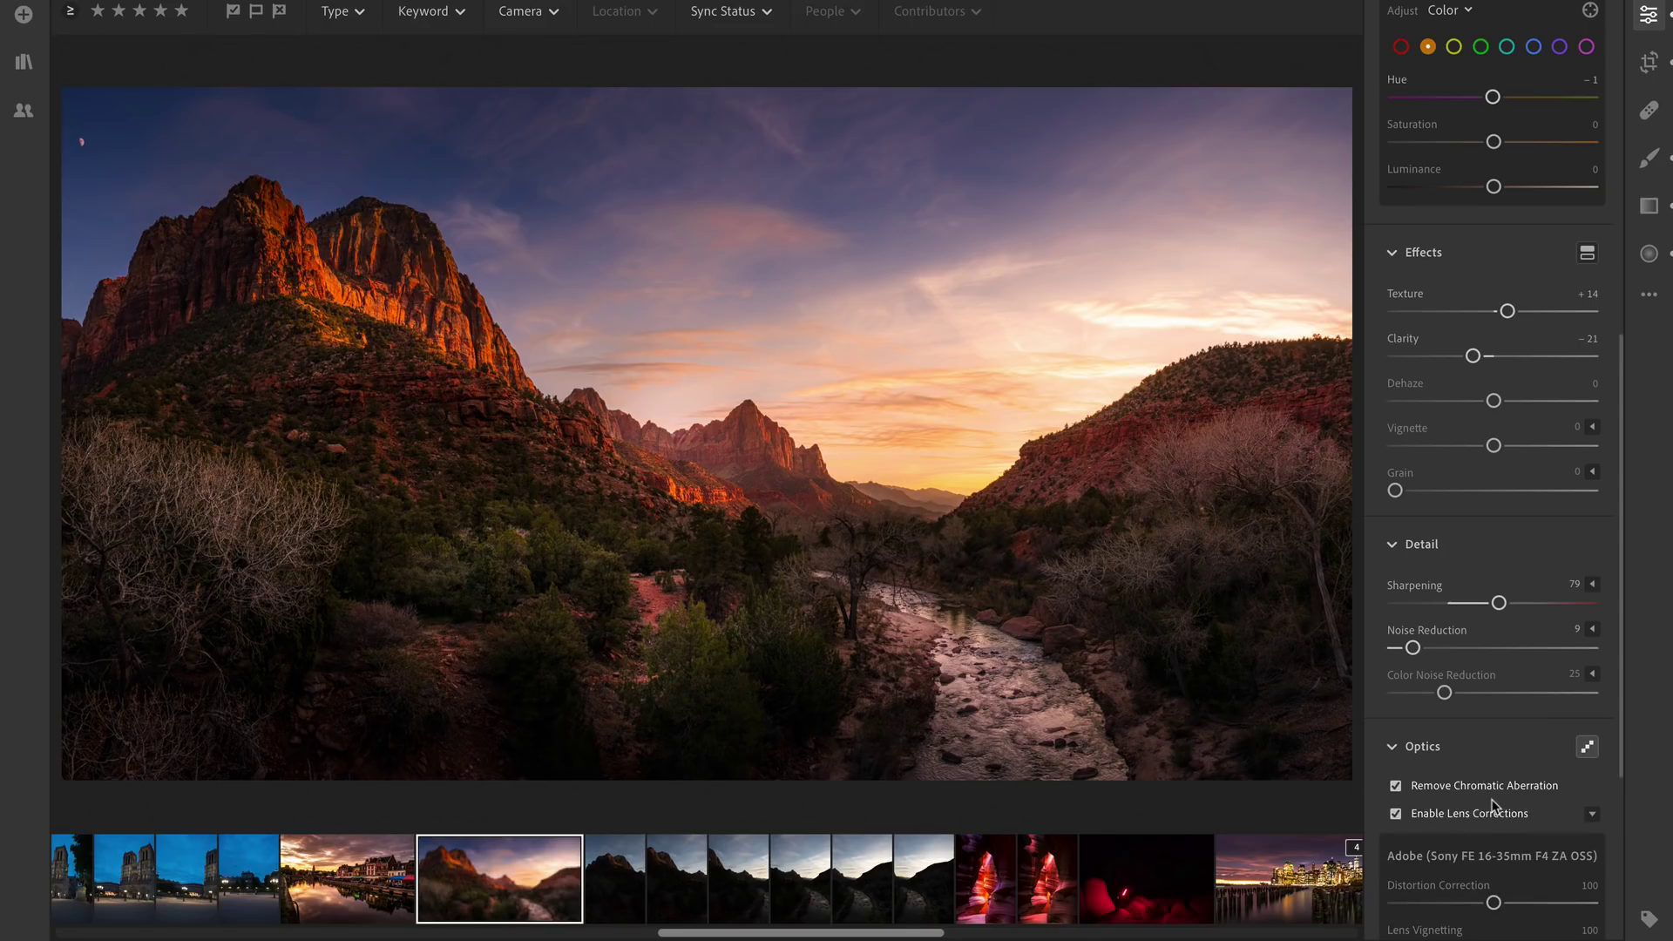
{"action": "scroll", "coordinate": [1508, 728], "scroll_direction": "down", "scroll_amount": 4}
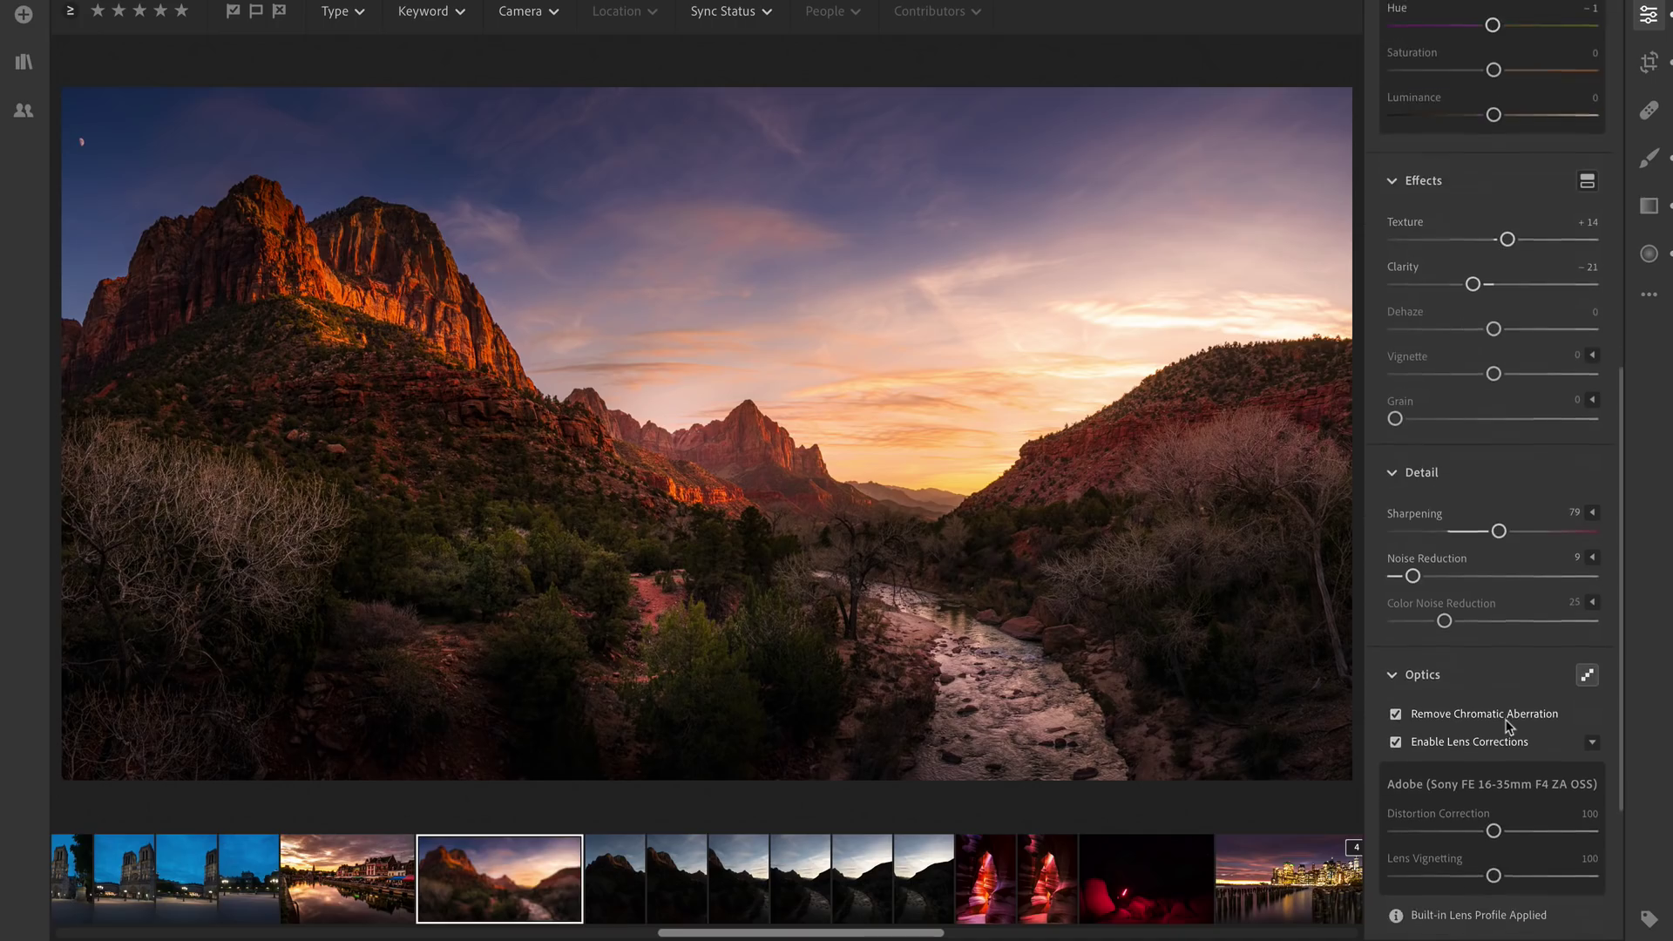
{"action": "mouse_move", "coordinate": [1508, 726]}
{"action": "scroll", "coordinate": [1499, 697], "scroll_direction": "up", "scroll_amount": 3}
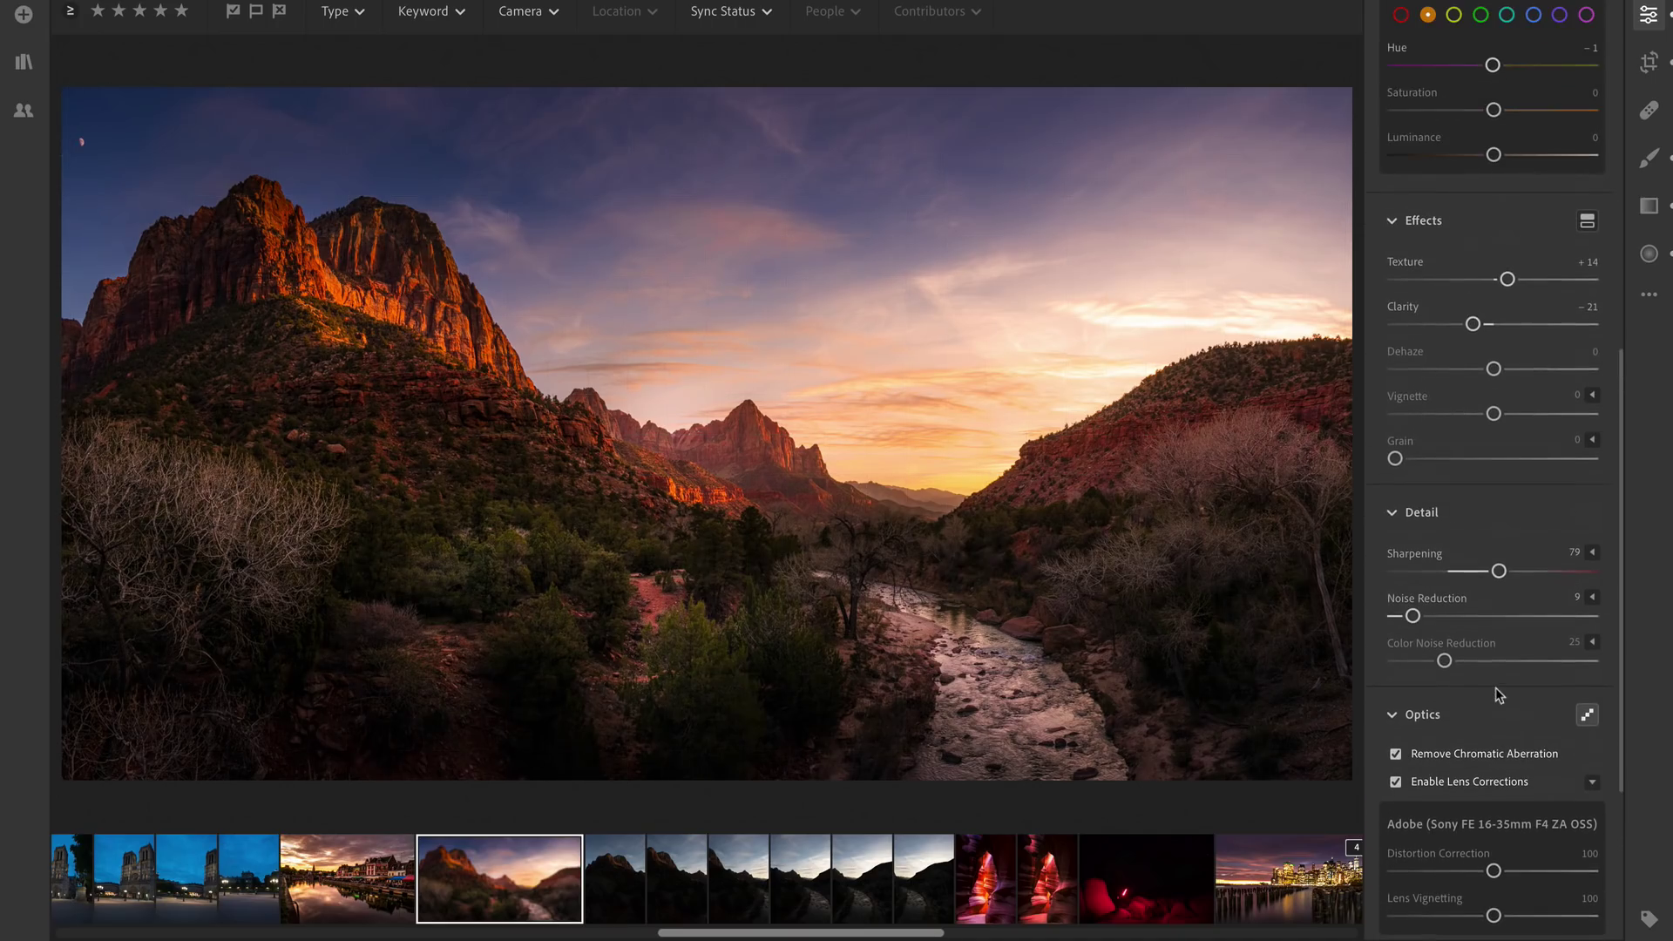